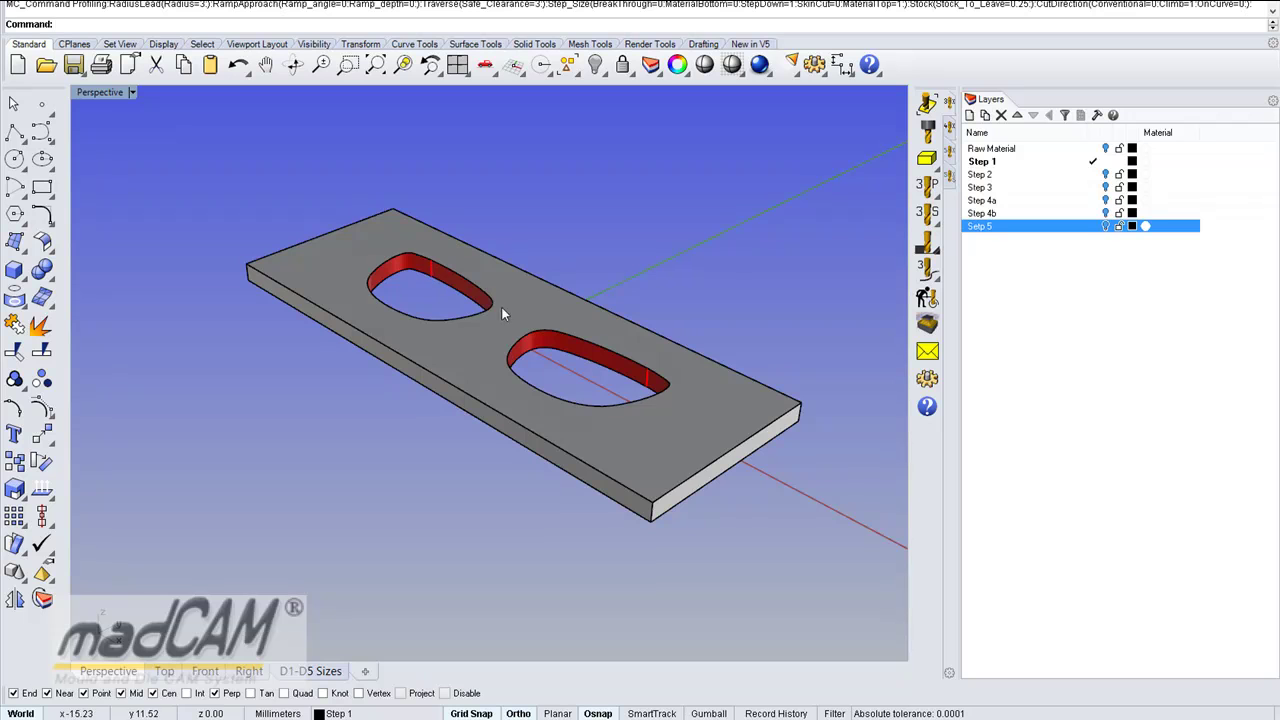
# - Select the whole plate with its two lens openings as the model for toolpath calculation
pyautogui.moveTo(590, 331); pyautogui.dragTo(565, 322, button='right')
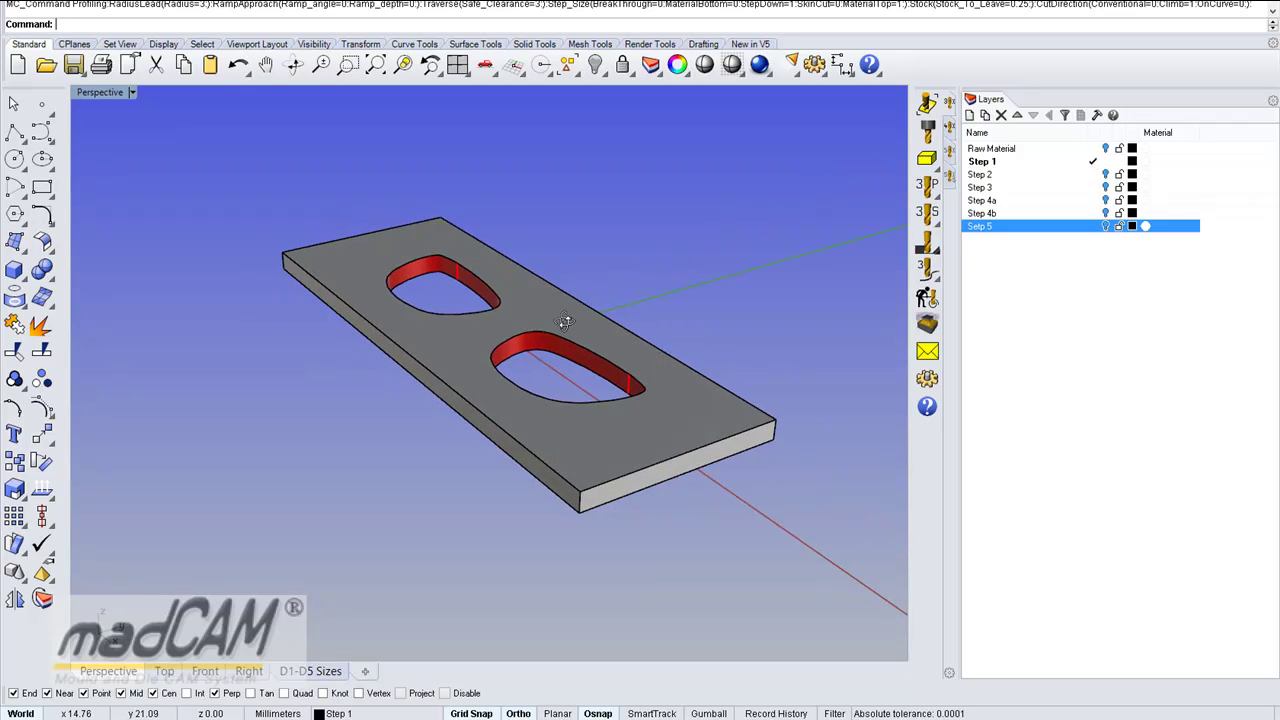
pyautogui.click(927, 103)
pyautogui.moveTo(229, 181); pyautogui.dragTo(811, 563)
pyautogui.press('Return')
pyautogui.moveTo(617, 433); pyautogui.dragTo(784, 361, button='right')
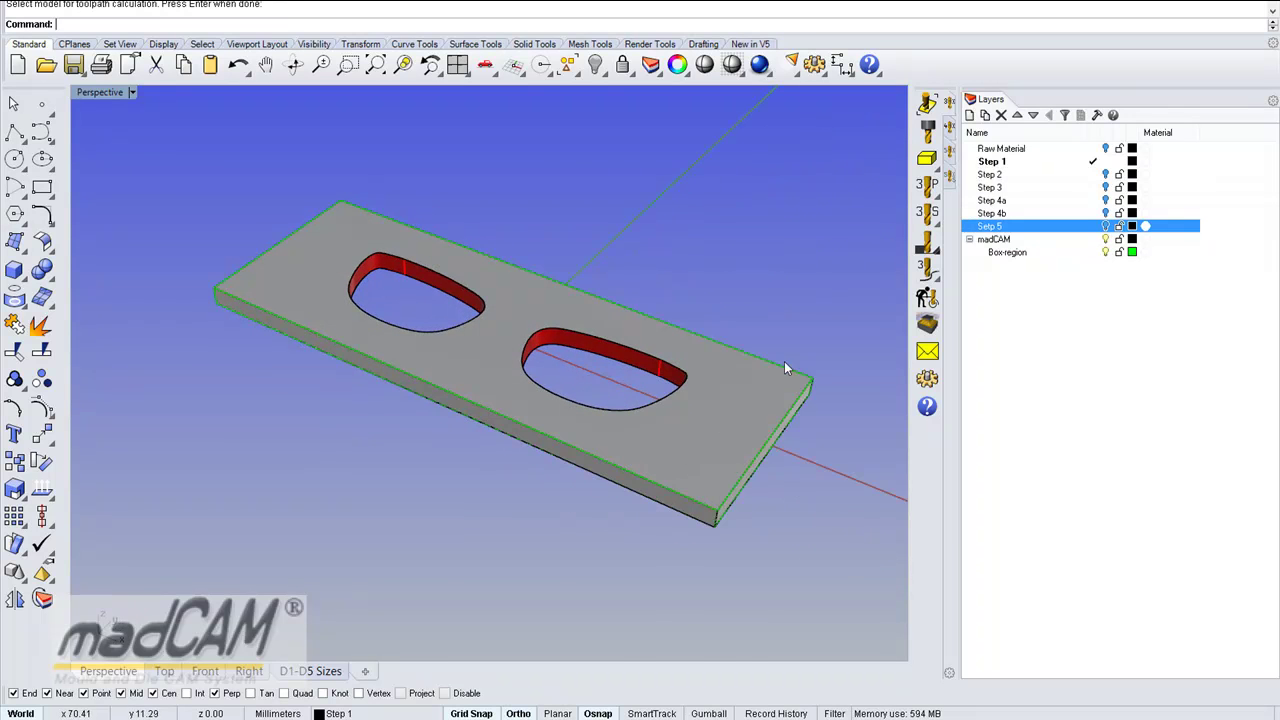
# - Choose the FLAT_END_6 cutter from the cutters library
pyautogui.click(927, 132)
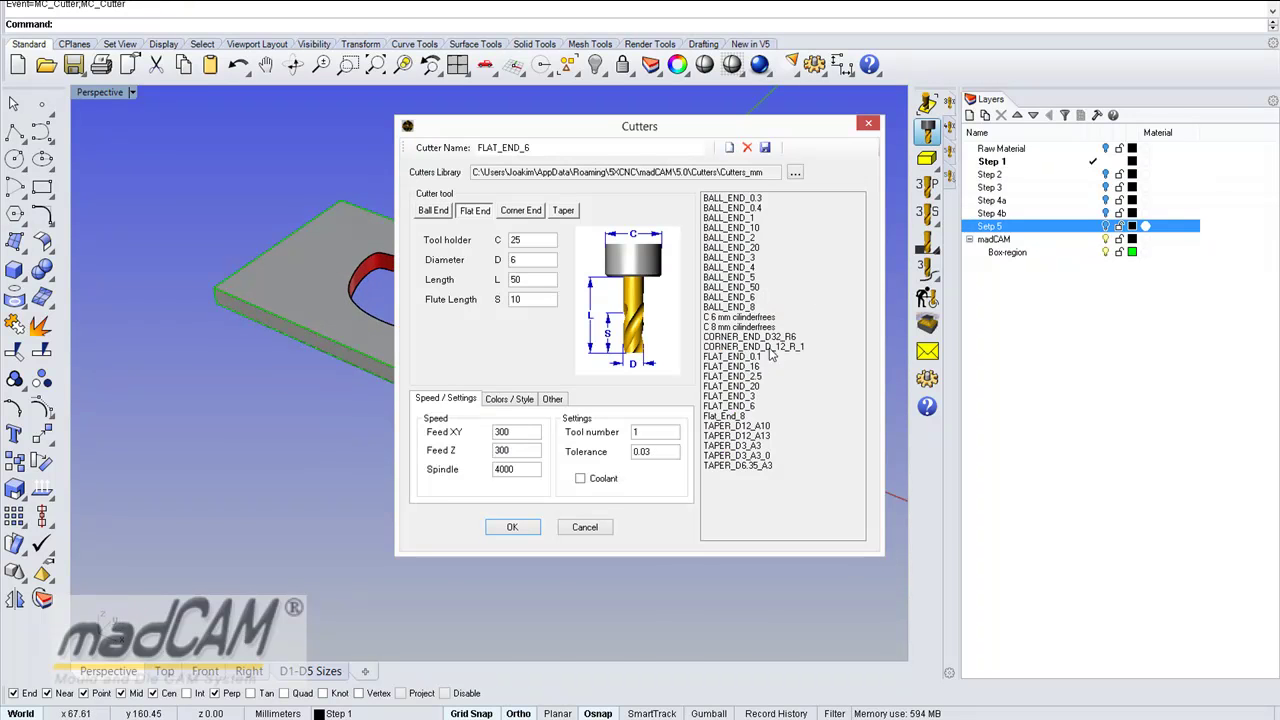
pyautogui.click(728, 406)
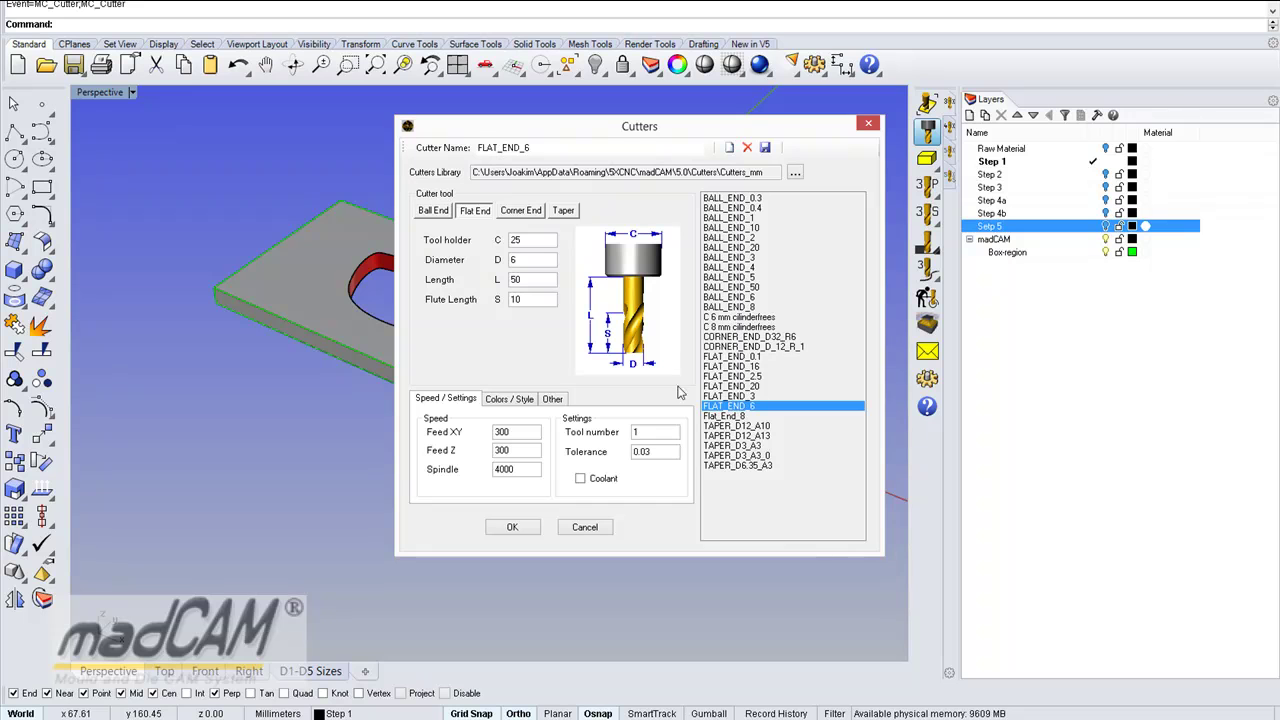
pyautogui.click(512, 527)
# - Start a Profiling toolpath on the bottom outline curve of the left lens opening, cutting on the inside in the climb direction
pyautogui.scroll(5, 450, 335)
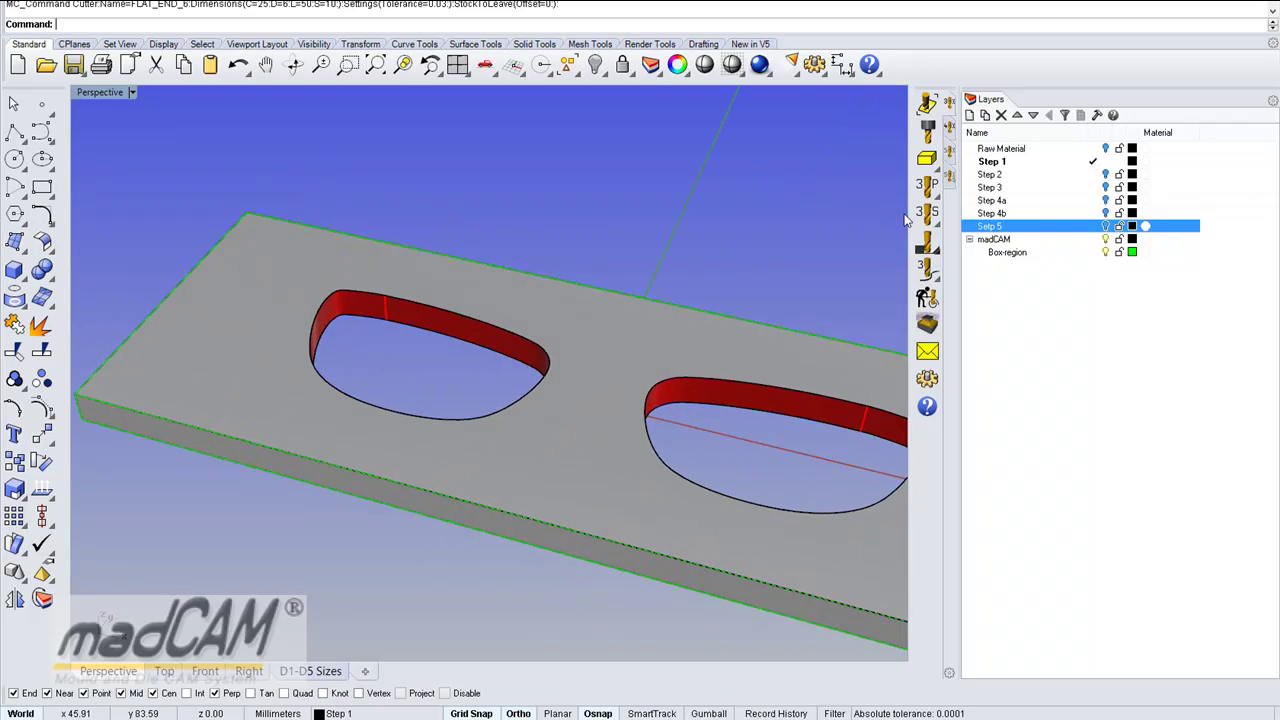
pyautogui.click(928, 190)
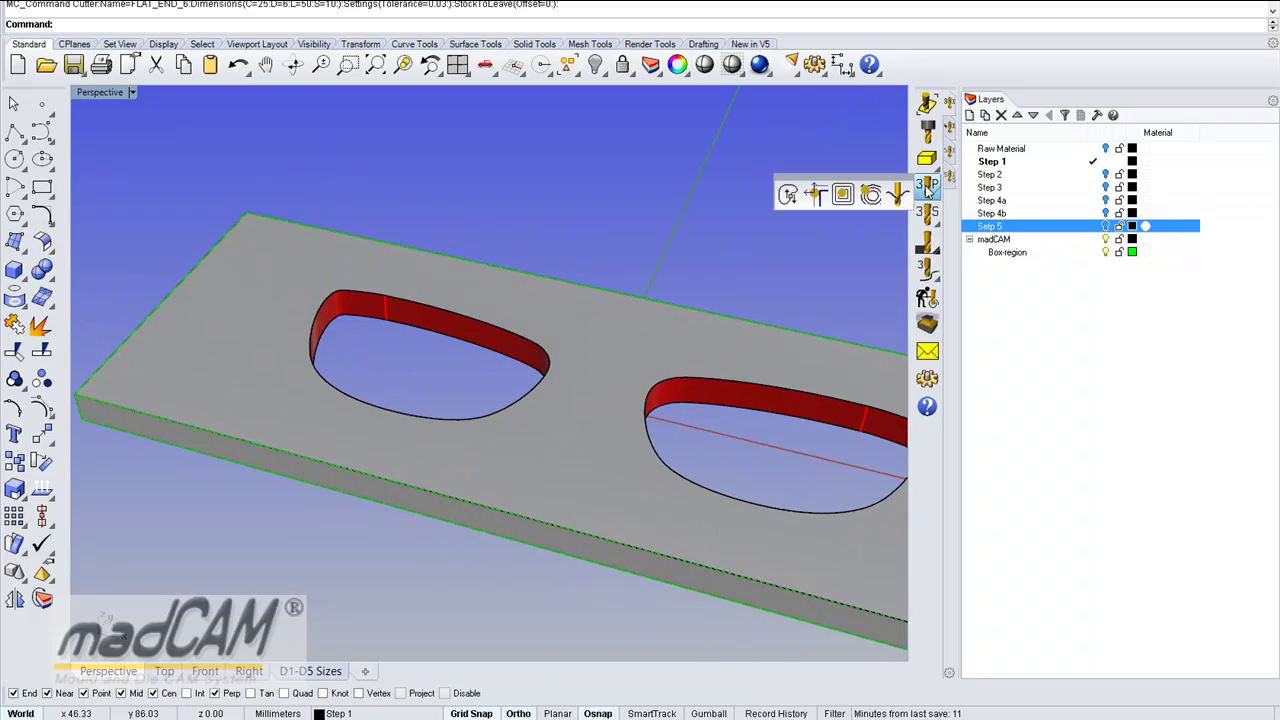
pyautogui.click(816, 198)
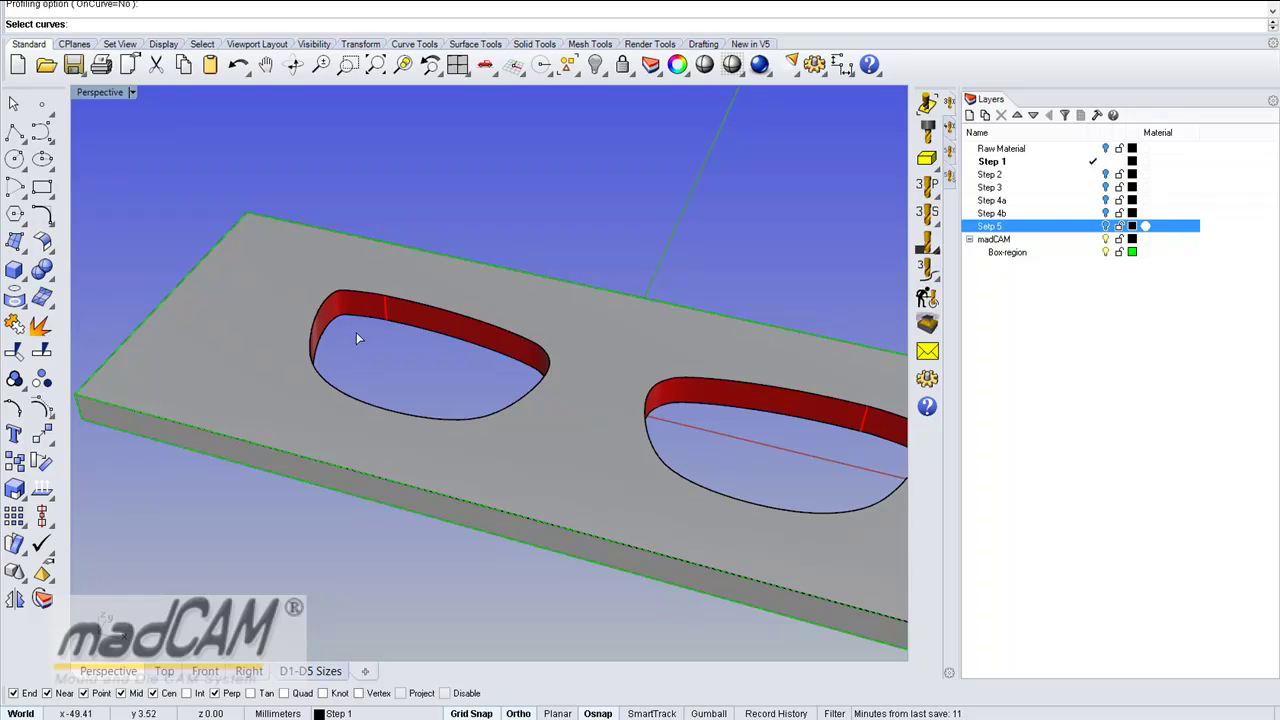
pyautogui.scroll(3, 357, 334)
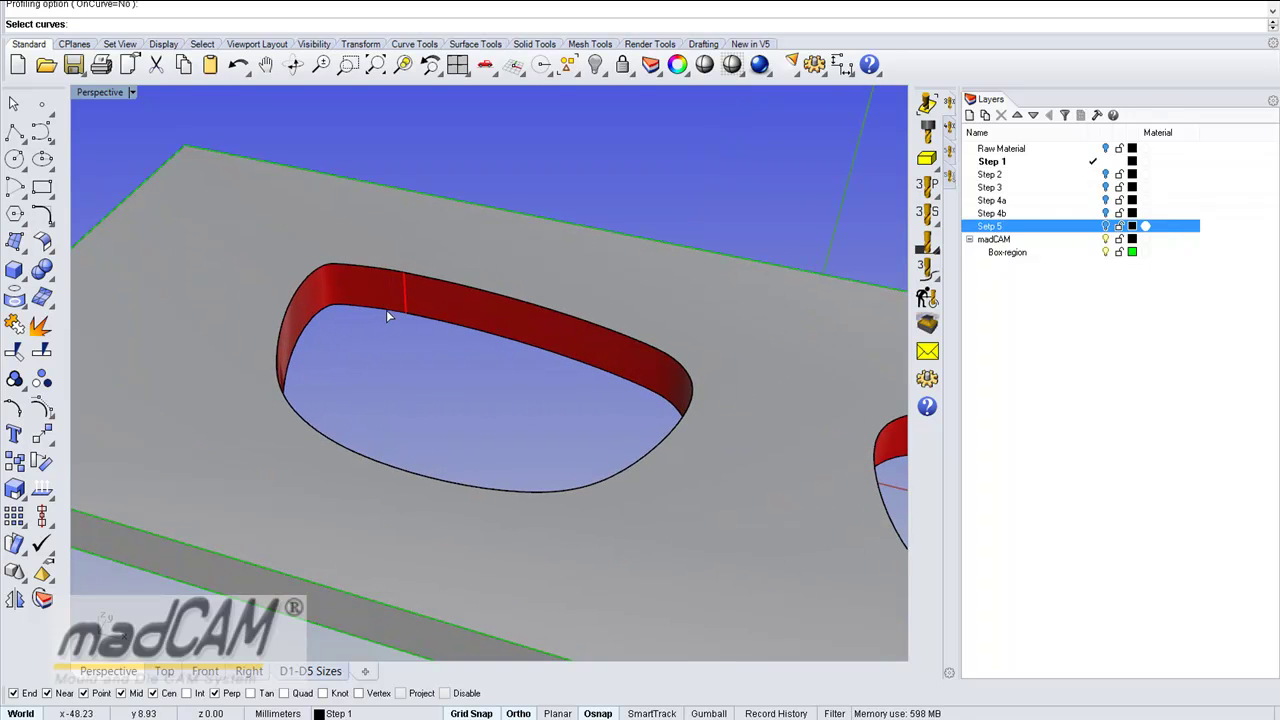
pyautogui.click(386, 312)
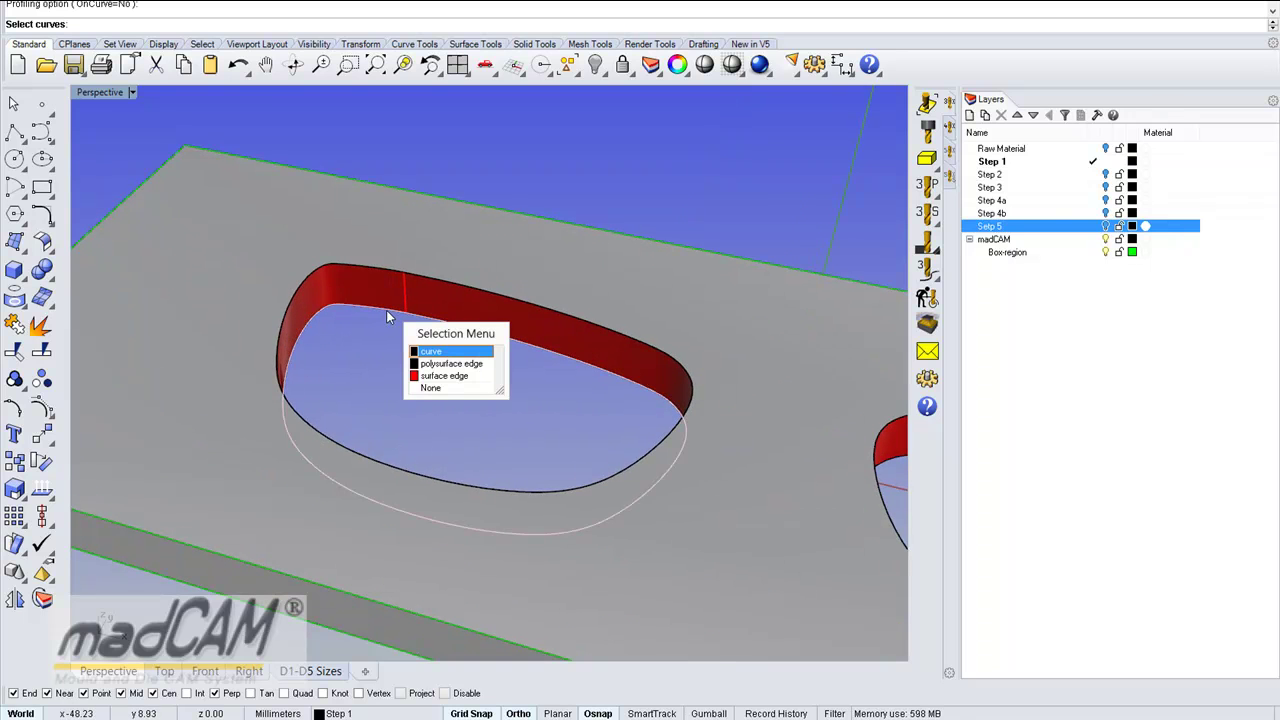
pyautogui.click(428, 354)
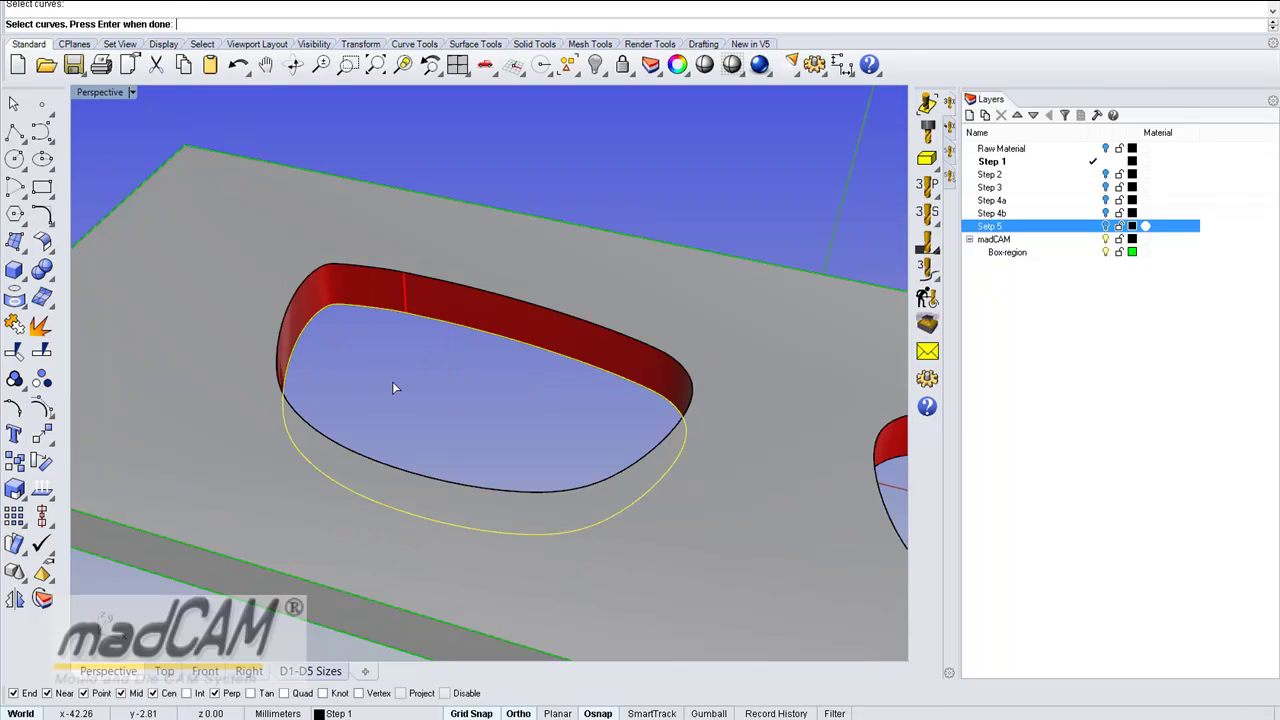
pyautogui.press('Return')
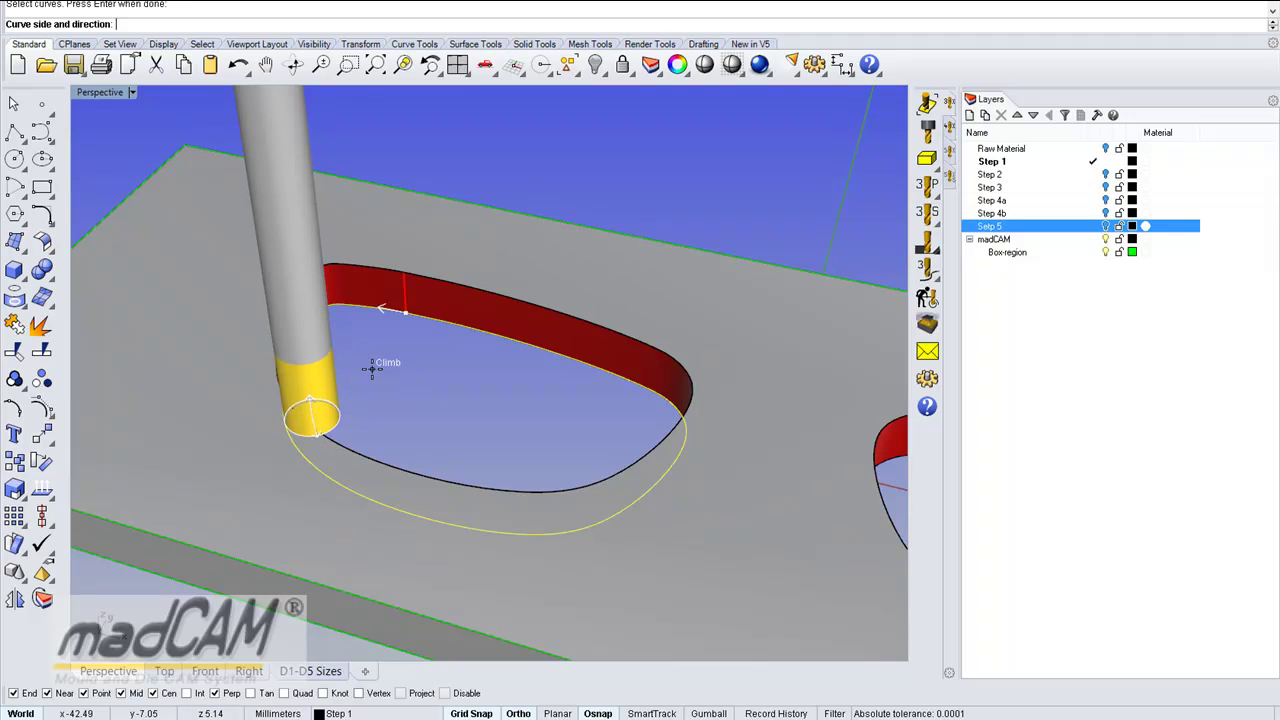
pyautogui.click(372, 369)
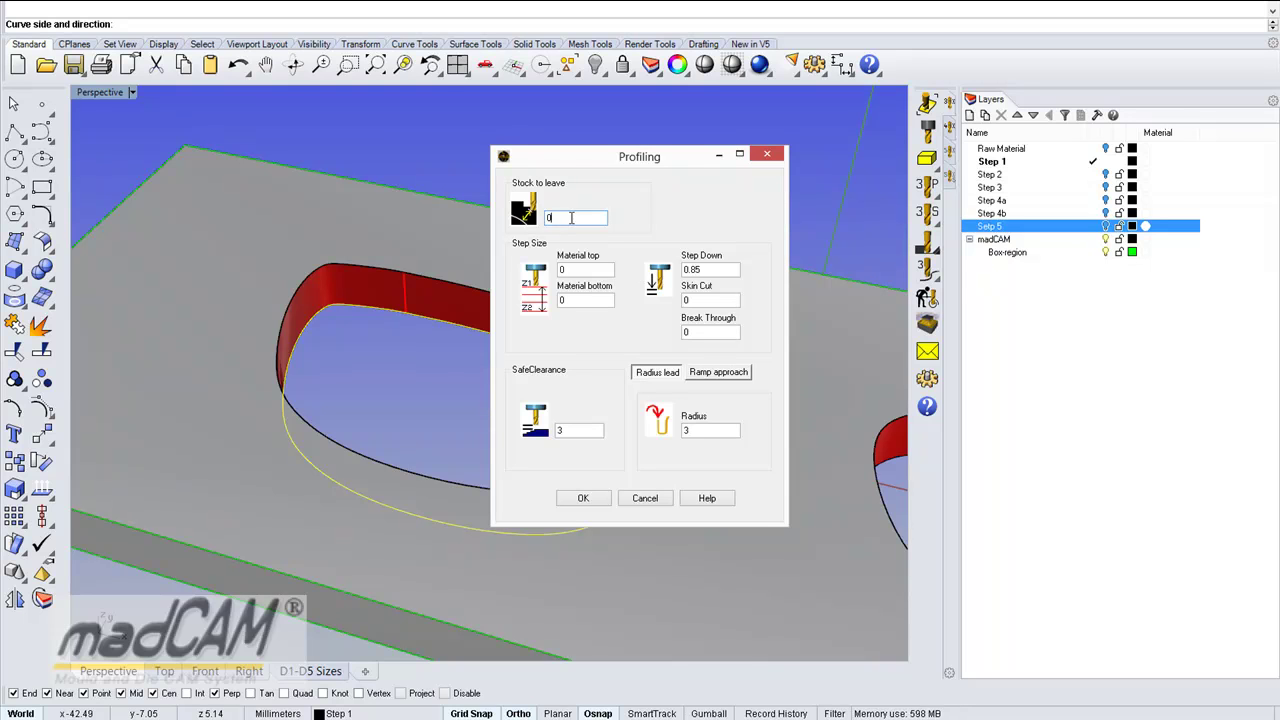
# - Set the profiling stock to leave to 0.25, material top to 6 and step down to 6
pyautogui.write('5')
pyautogui.click(584, 269)
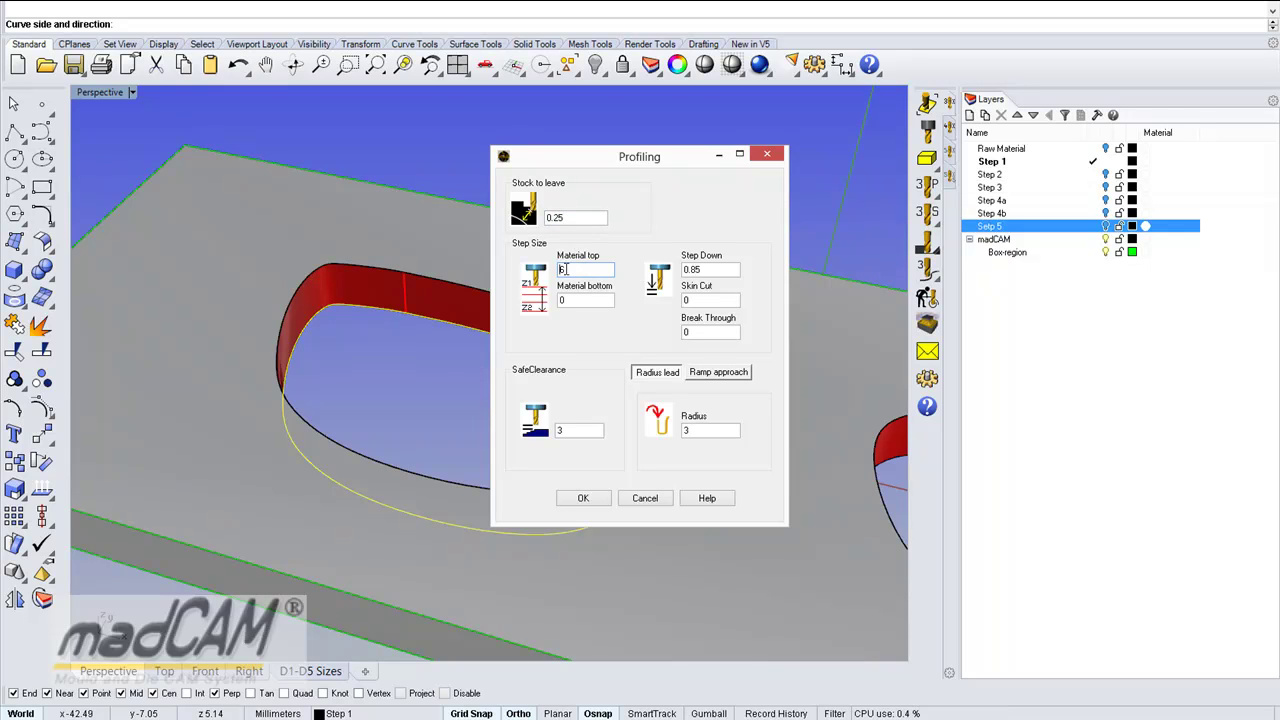
pyautogui.doubleClick(581, 269)
pyautogui.doubleClick(716, 269)
pyautogui.write('6')
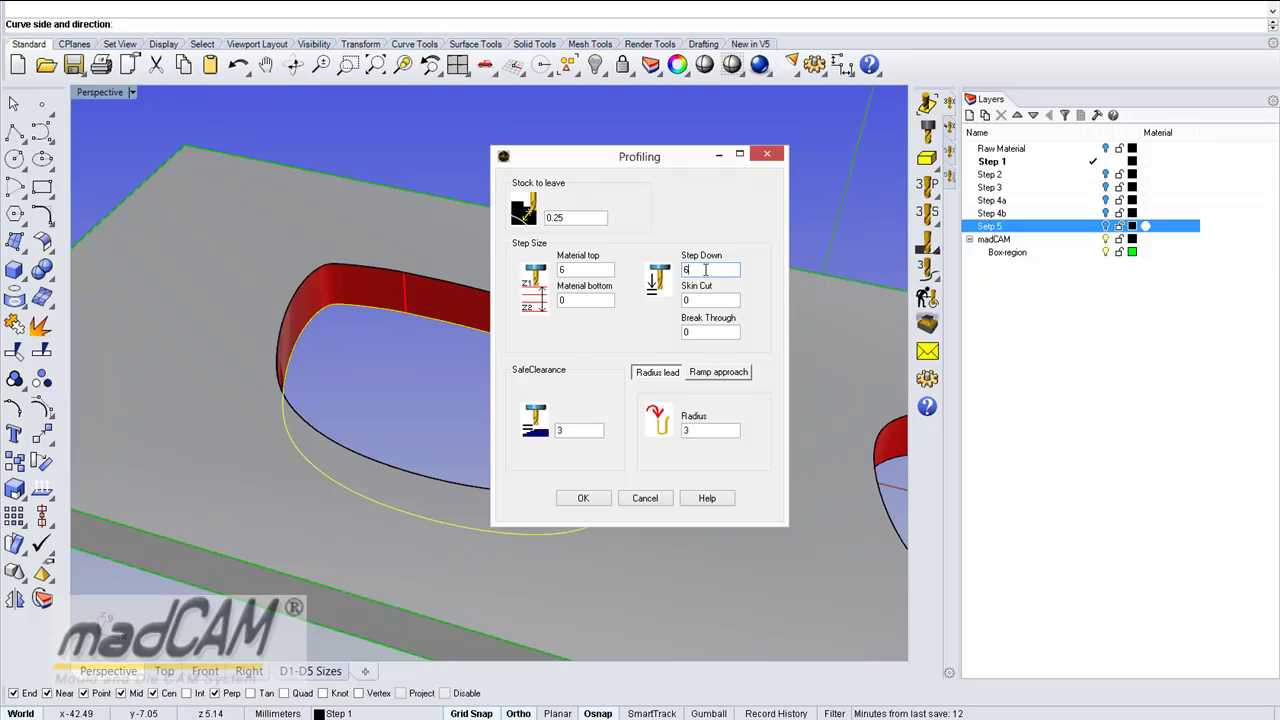
# - Use a ramp approach with ramp depth 6 and ramp angle 5, and generate the left opening's roughing toolpath
pyautogui.click(725, 382)
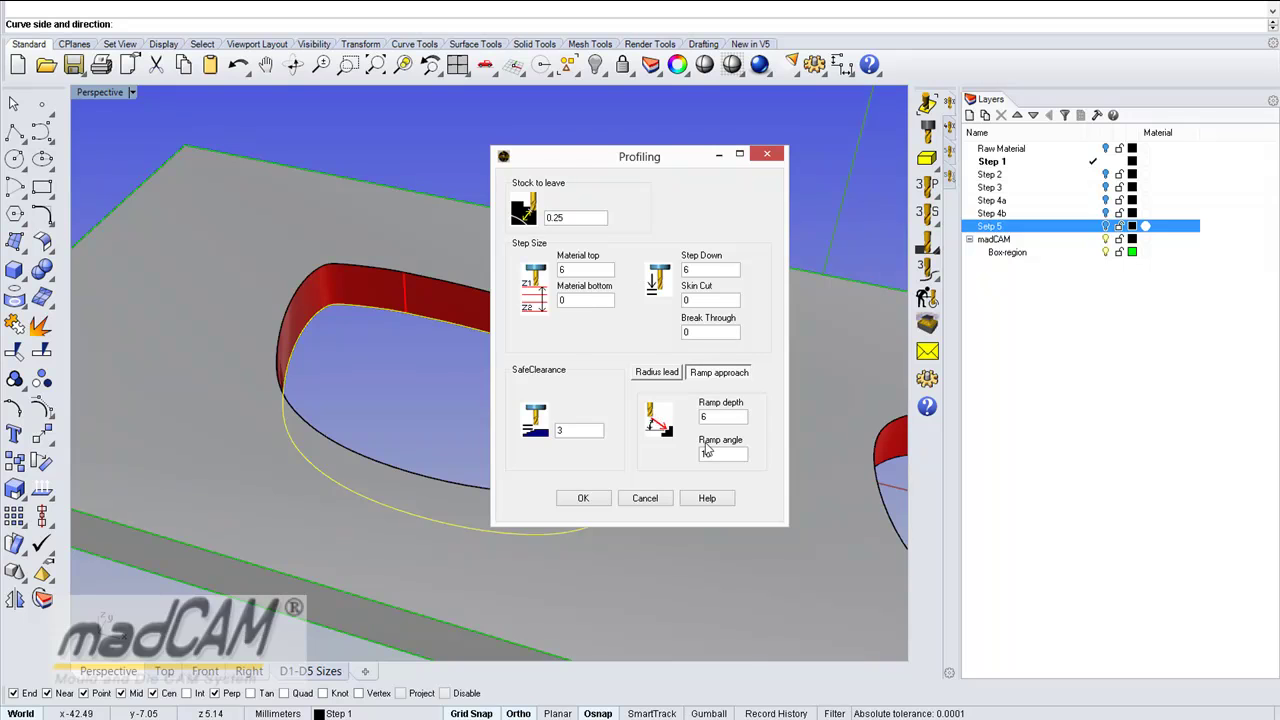
pyautogui.write('5')
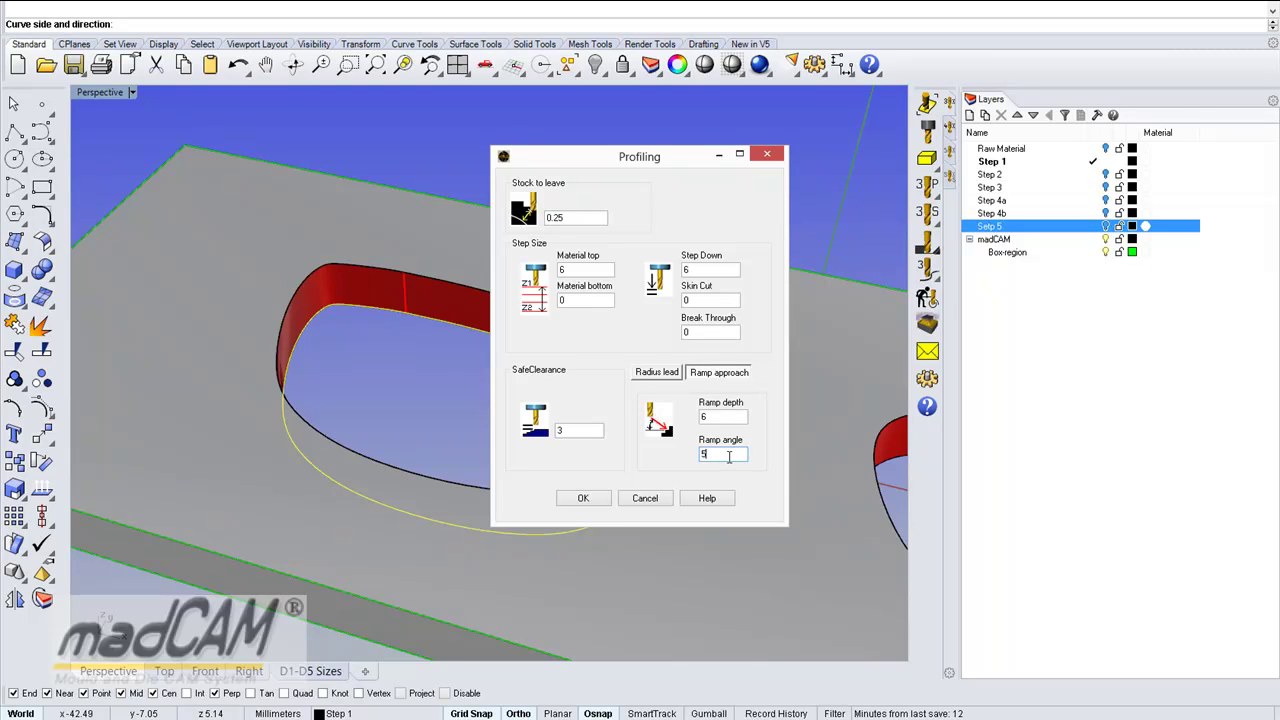
pyautogui.click(583, 500)
# - Generate a climb Profiling toolpath inside the bottom outline curve of the right lens opening with the same roughing settings
pyautogui.moveTo(597, 503); pyautogui.dragTo(600, 404, button='right')
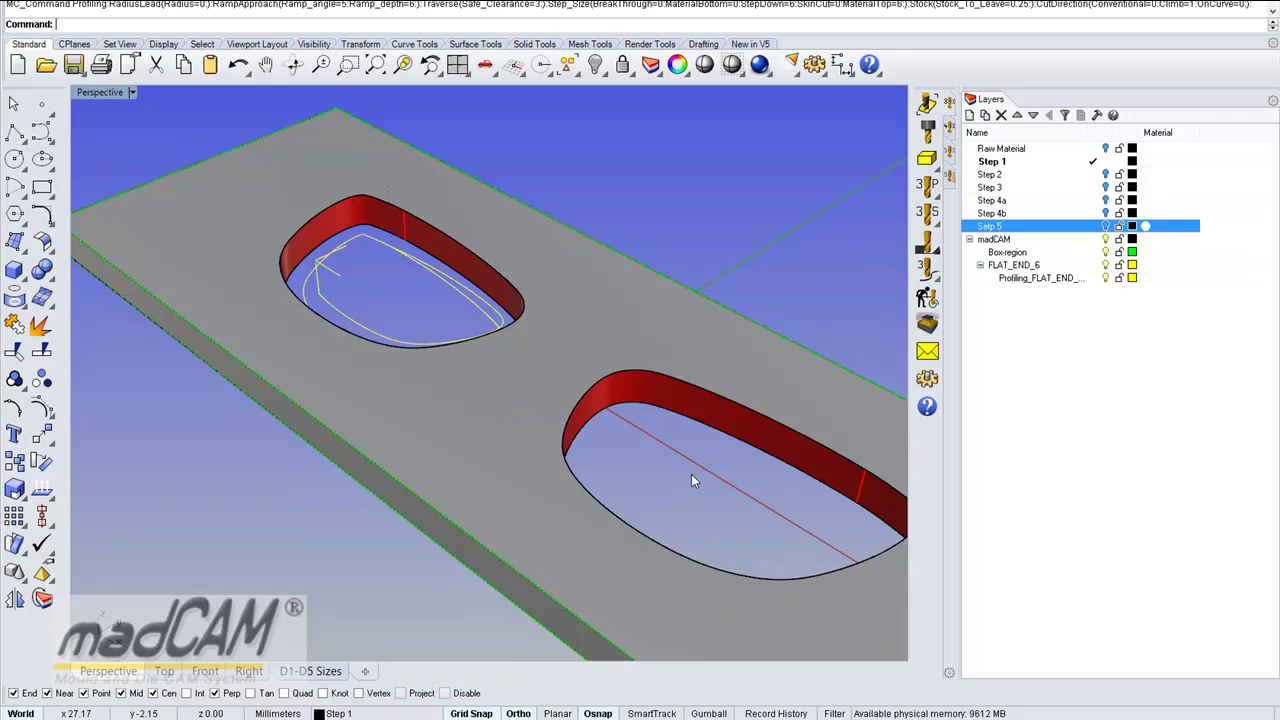
pyautogui.keyDown('shift'); pyautogui.moveTo(691, 474); pyautogui.dragTo(609, 431, button='right'); pyautogui.keyUp('shift')
pyautogui.rightClick(615, 429)
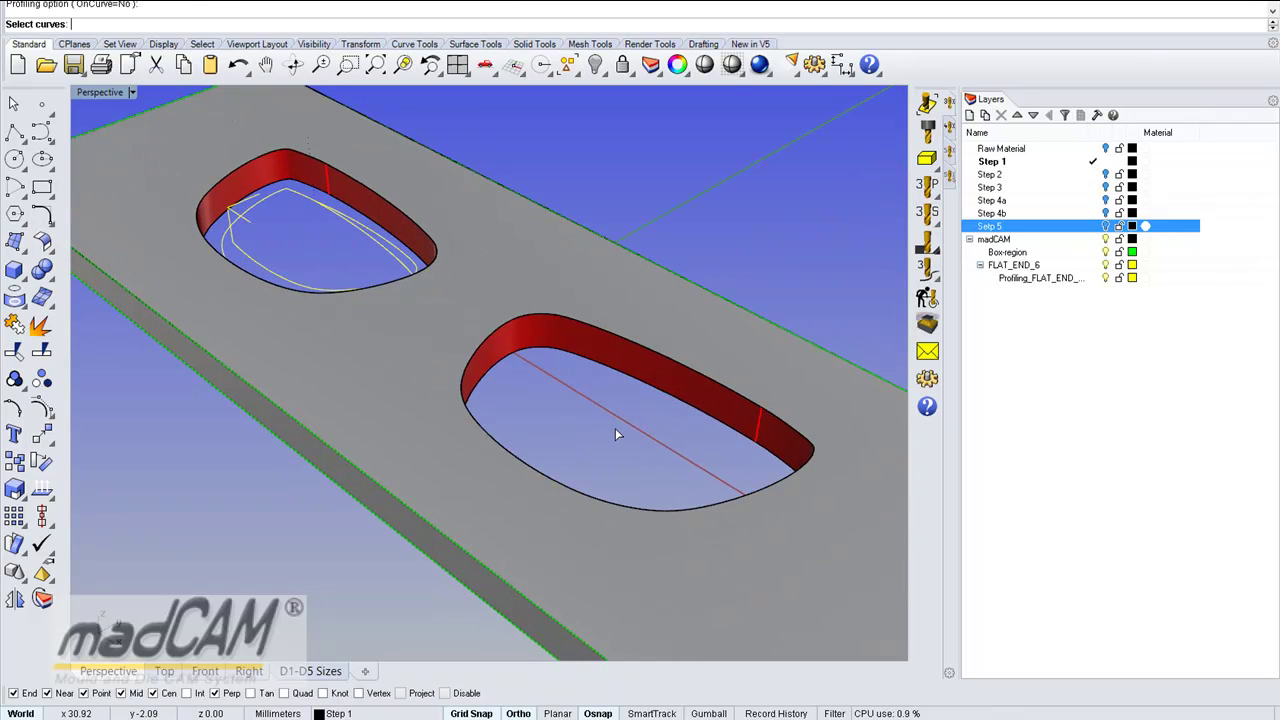
pyautogui.click(731, 428)
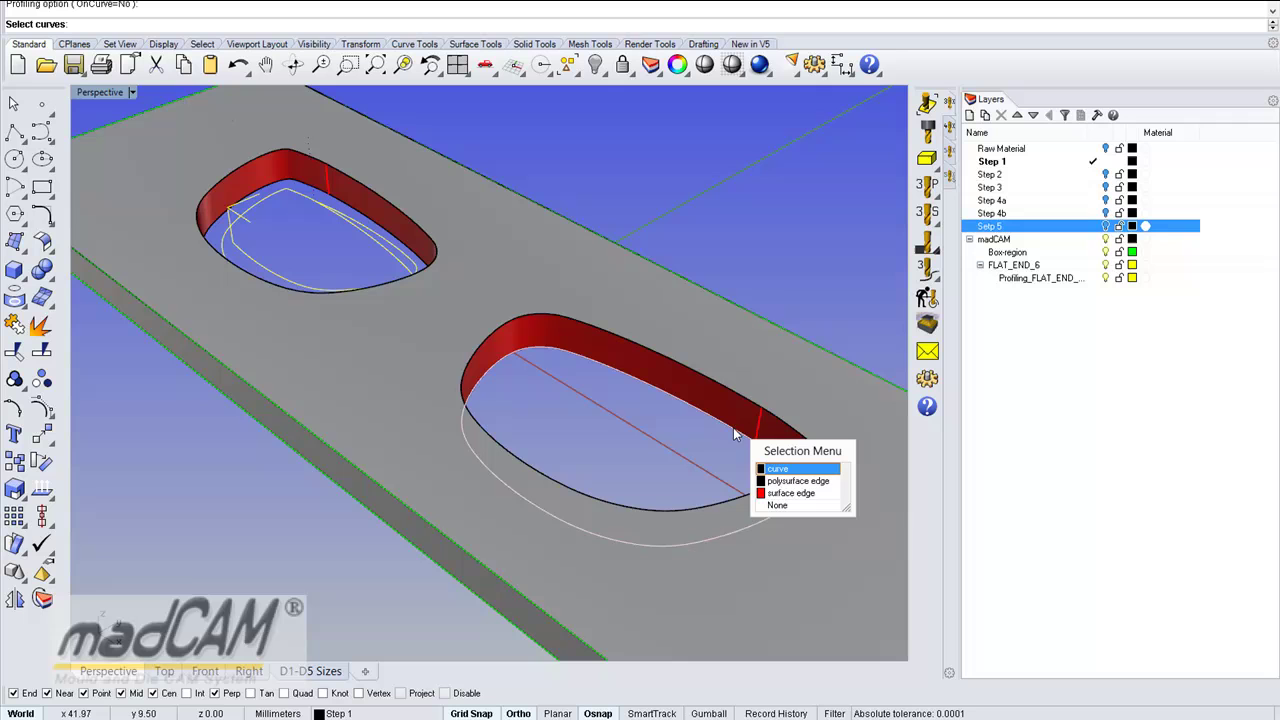
pyautogui.click(771, 471)
pyautogui.press('Return')
pyautogui.scroll(2, 740, 490)
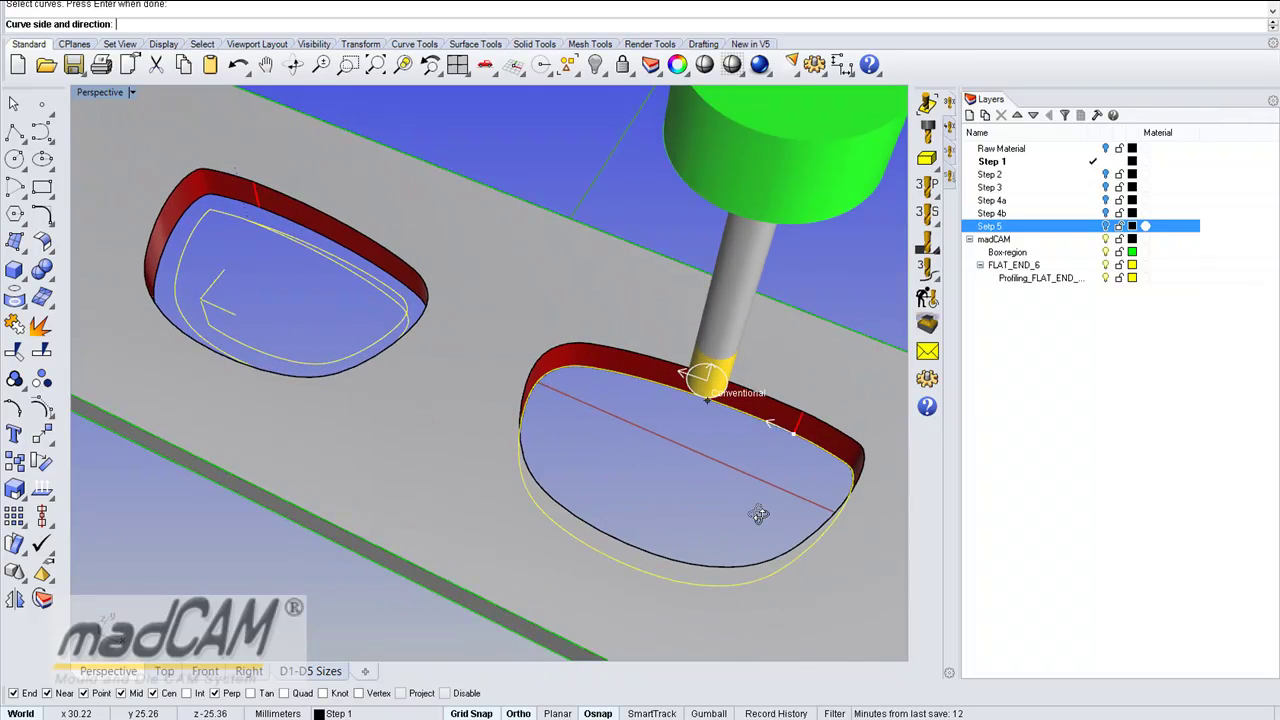
pyautogui.click(751, 514)
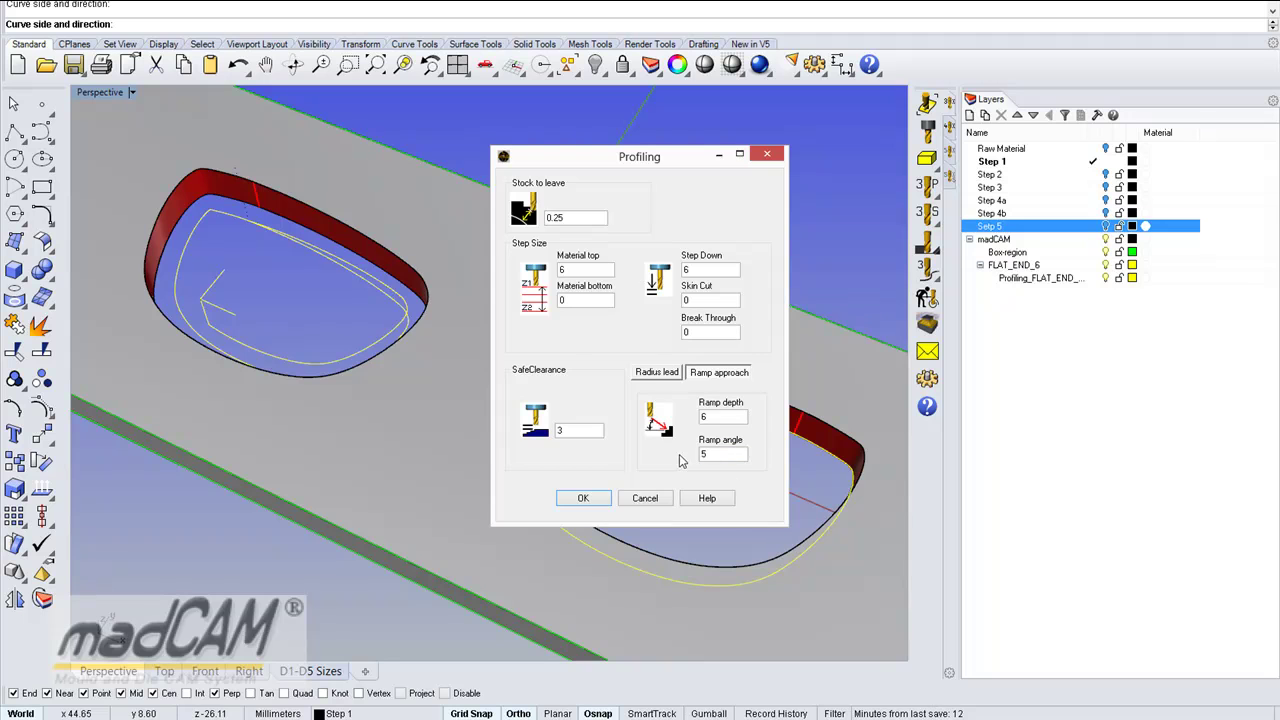
pyautogui.click(588, 498)
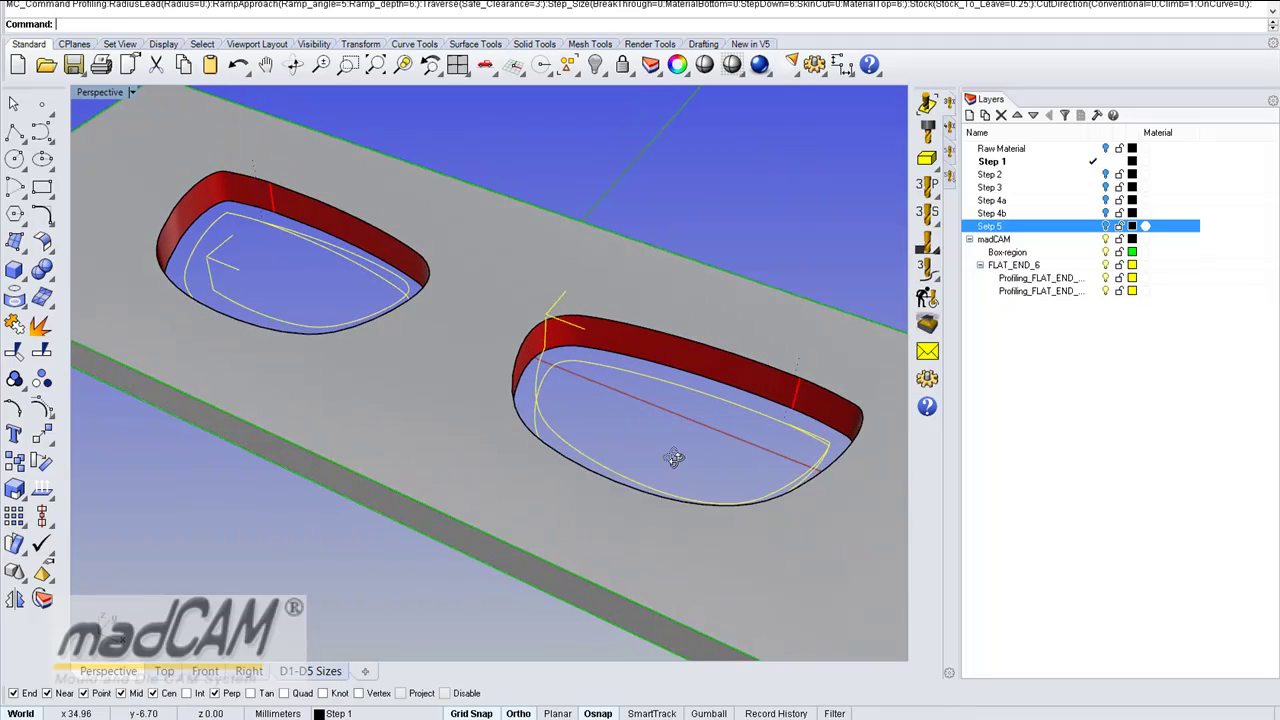
# - Start another Profiling toolpath on the right lens opening's bottom outline curve, inside in the climb direction
pyautogui.moveTo(674, 458); pyautogui.dragTo(677, 463, button='right')
pyautogui.rightClick(692, 471)
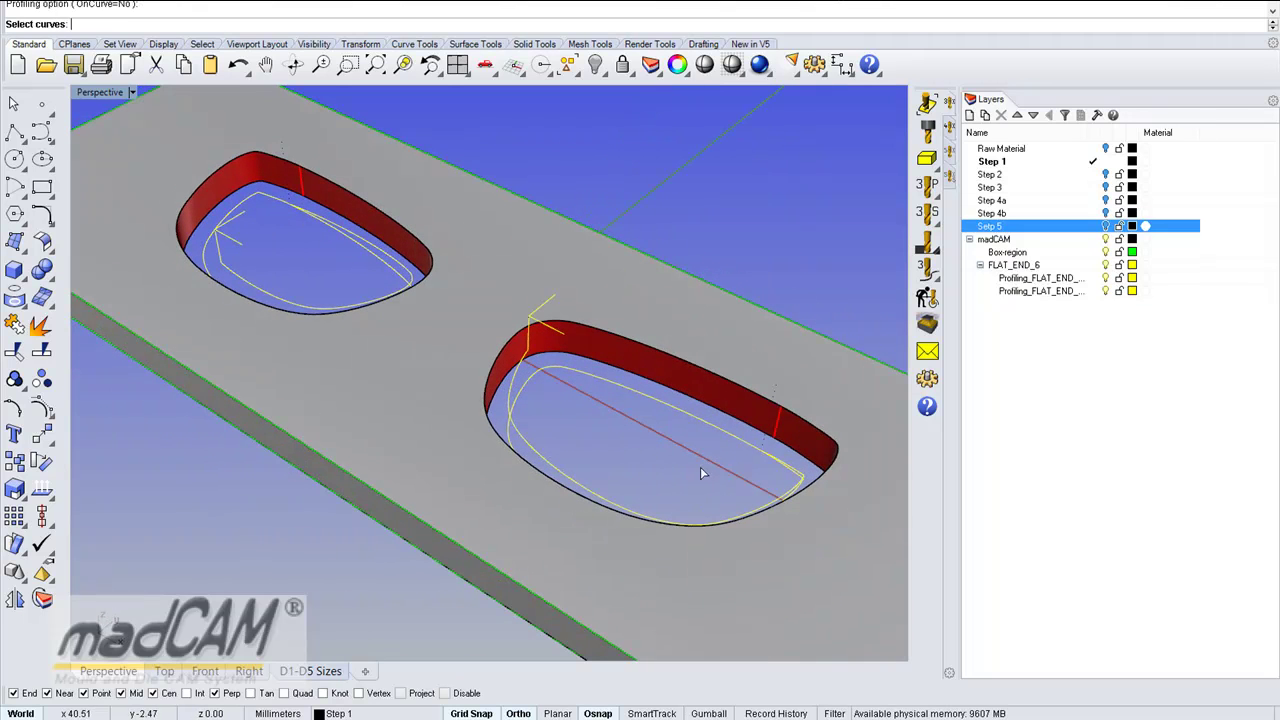
pyautogui.click(757, 432)
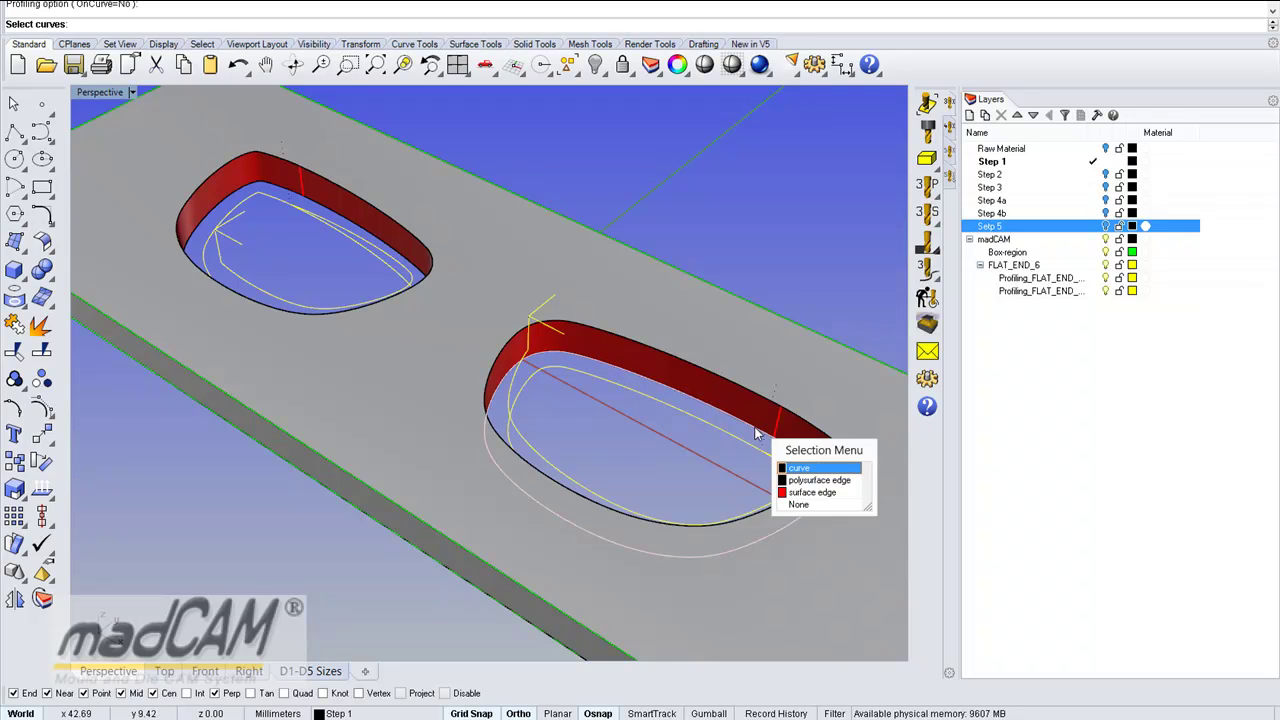
pyautogui.click(792, 474)
pyautogui.press('Return')
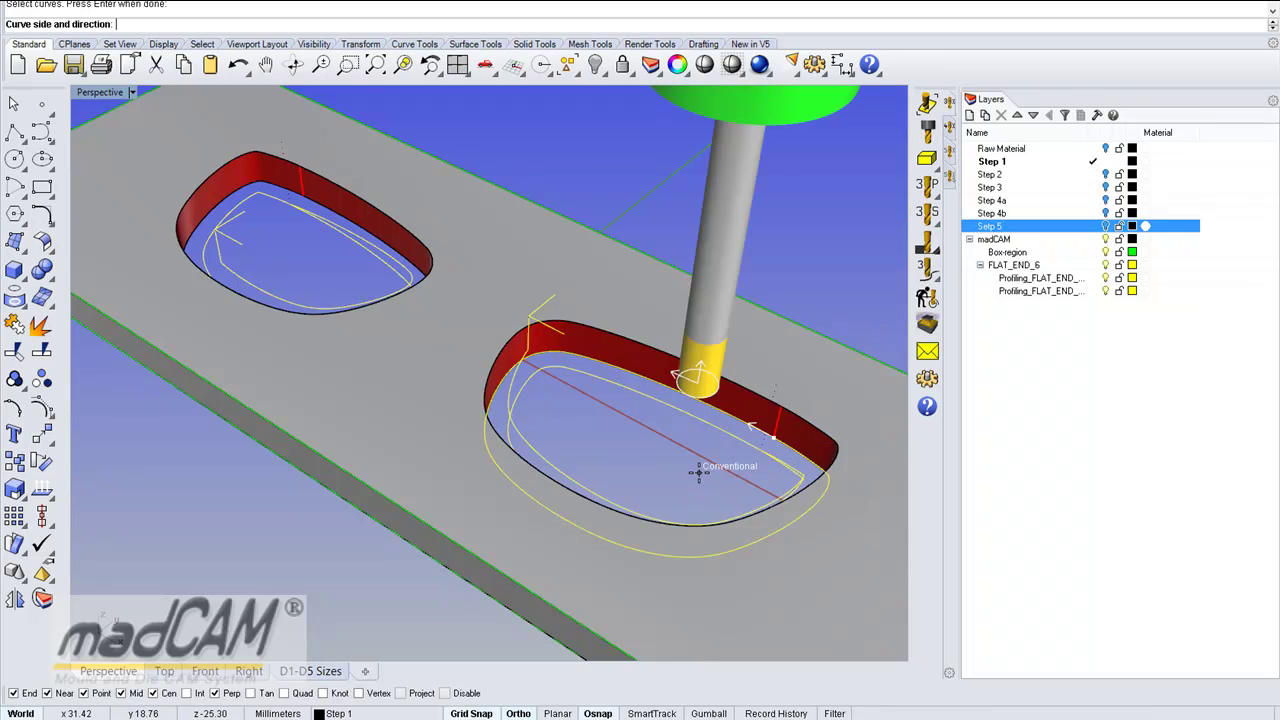
pyautogui.moveTo(678, 501); pyautogui.dragTo(703, 545, button='right')
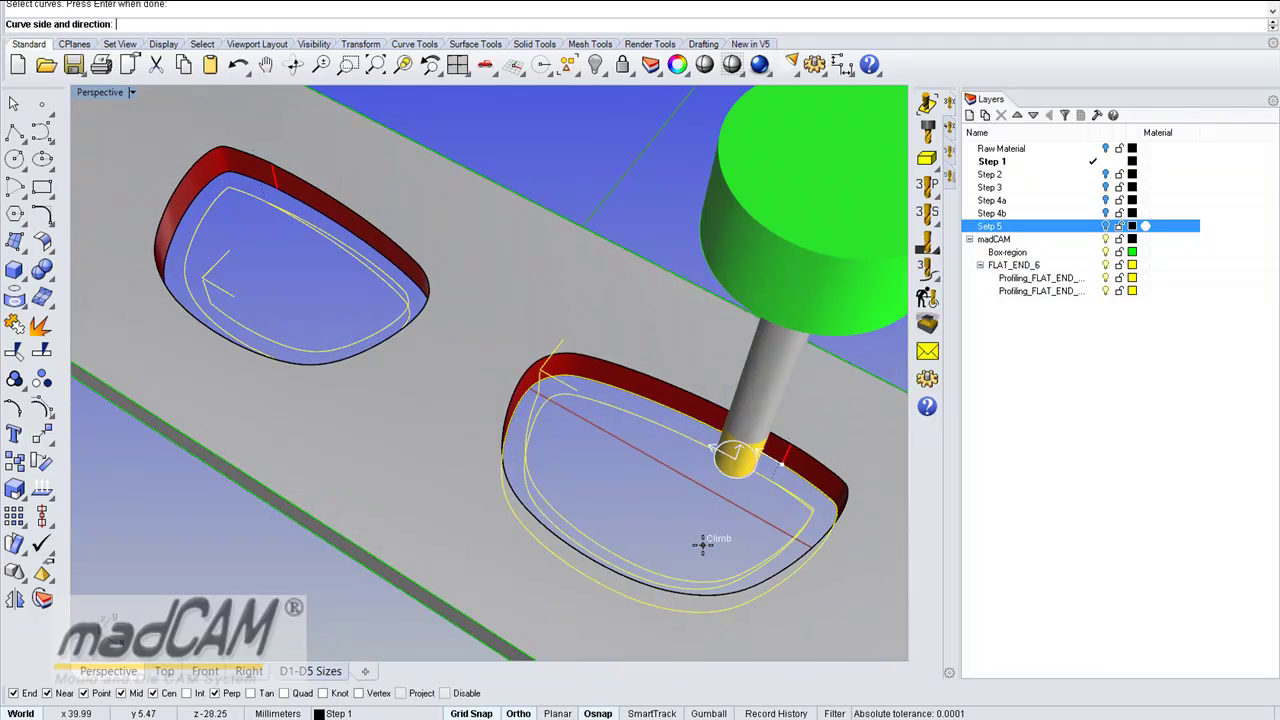
pyautogui.click(703, 544)
# - Generate the finishing profile with stock to leave 0, material top 1, step down 1 and a radius lead of 3
pyautogui.click(578, 220)
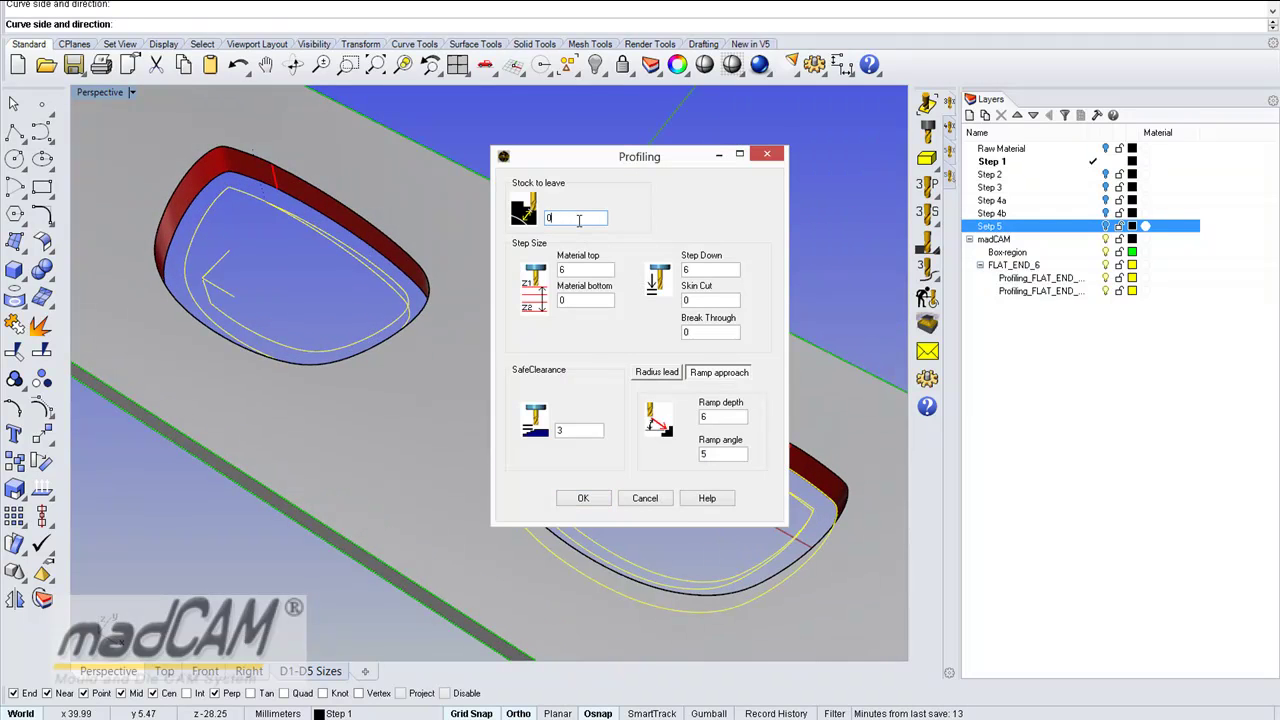
pyautogui.doubleClick(580, 272)
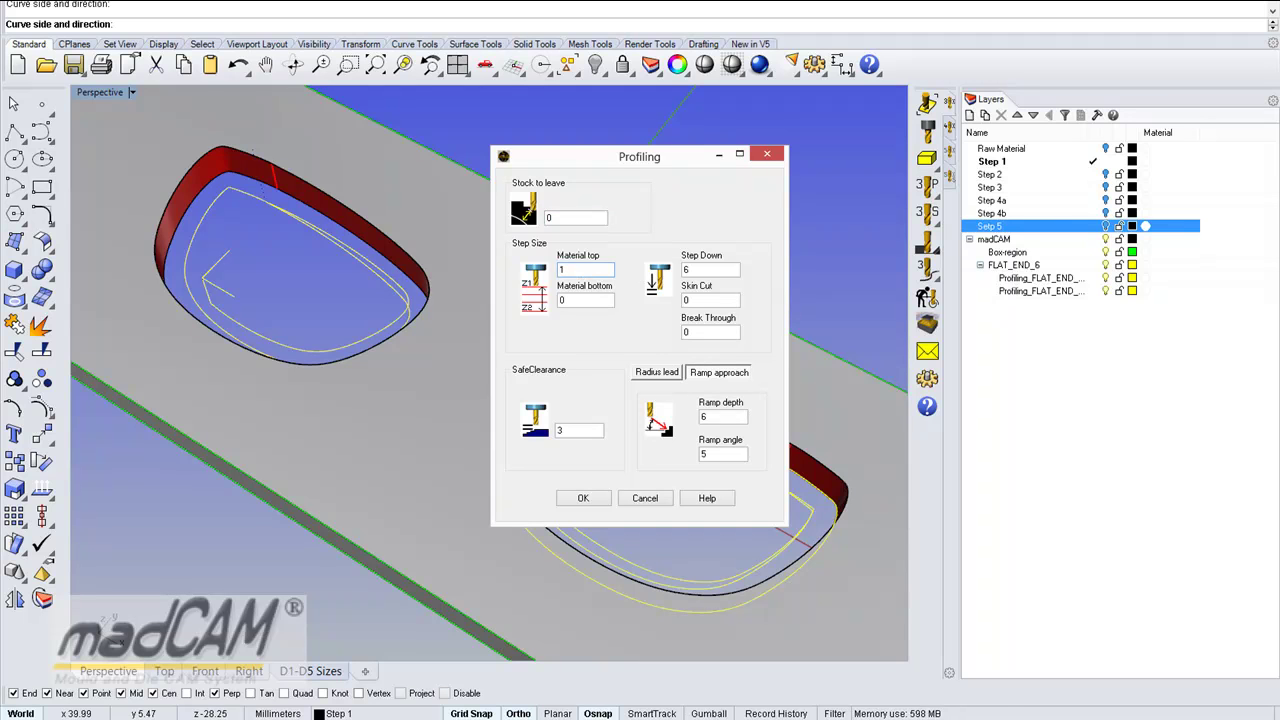
pyautogui.doubleClick(707, 269)
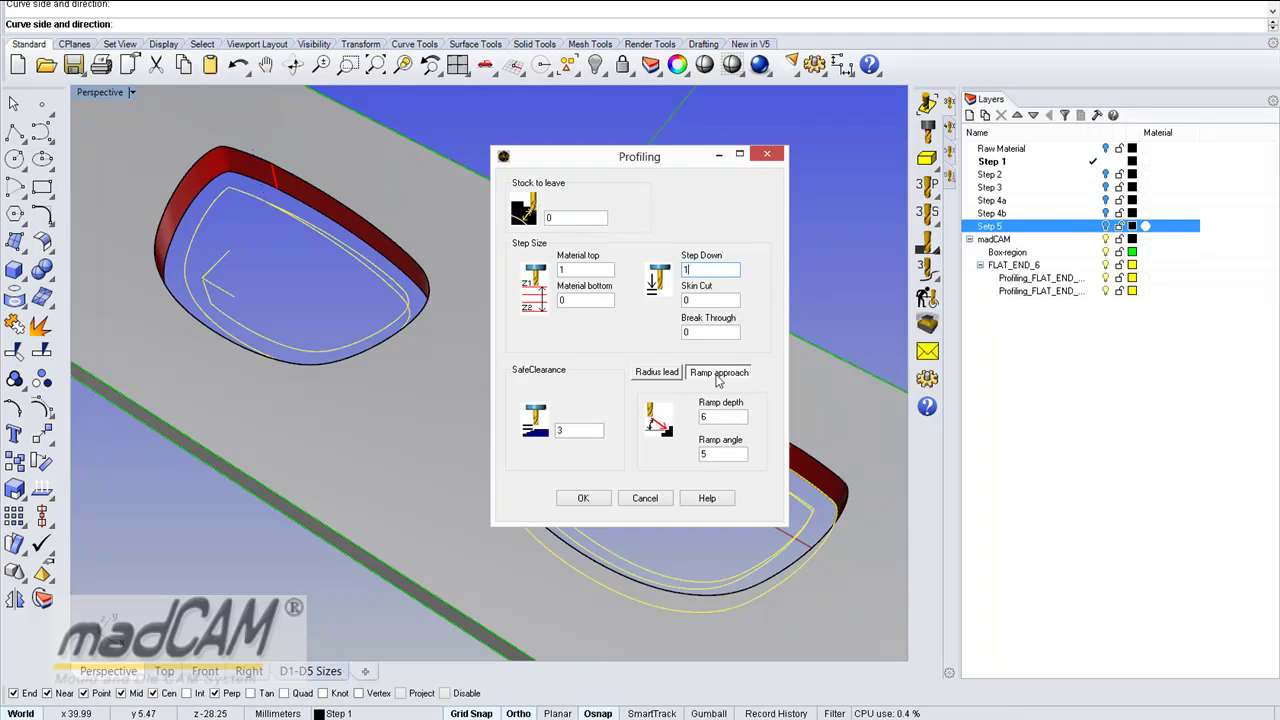
pyautogui.click(657, 374)
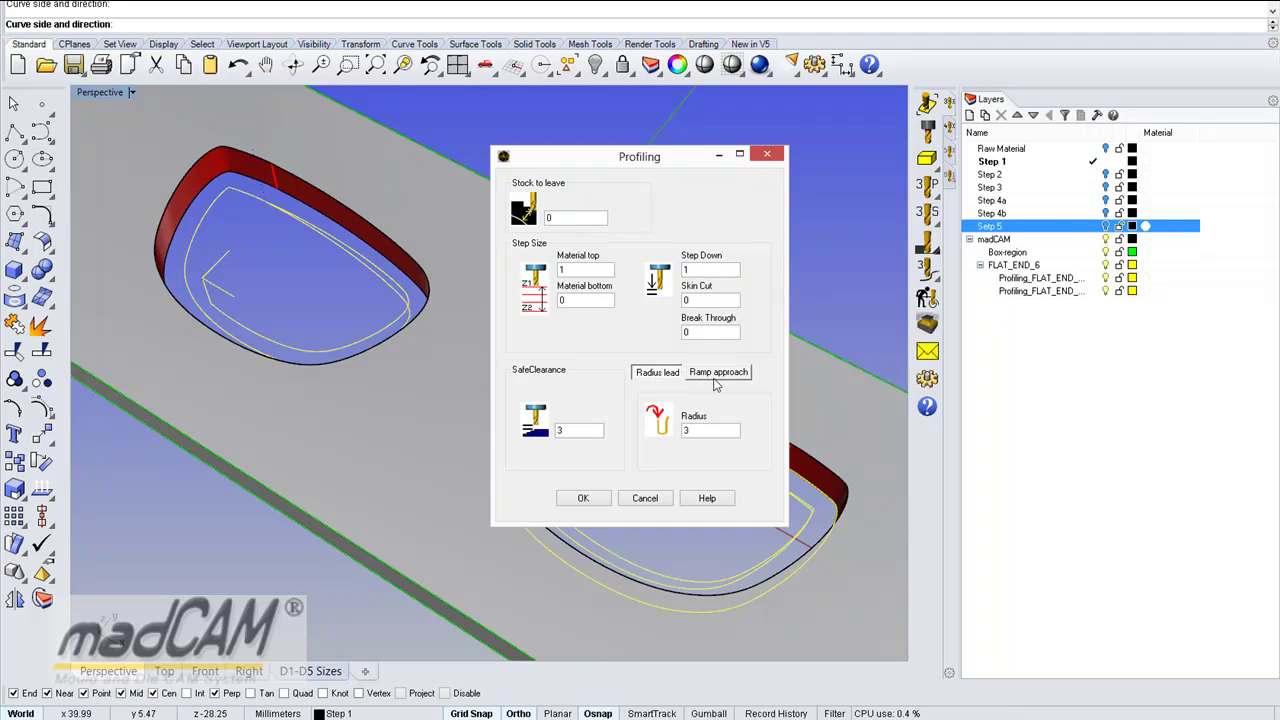
pyautogui.click(584, 498)
# - Generate a climb finishing profile inside the left lens opening's bottom outline curve with the same finishing settings
pyautogui.moveTo(655, 496); pyautogui.dragTo(587, 390, button='right')
pyautogui.scroll(3, 587, 390)
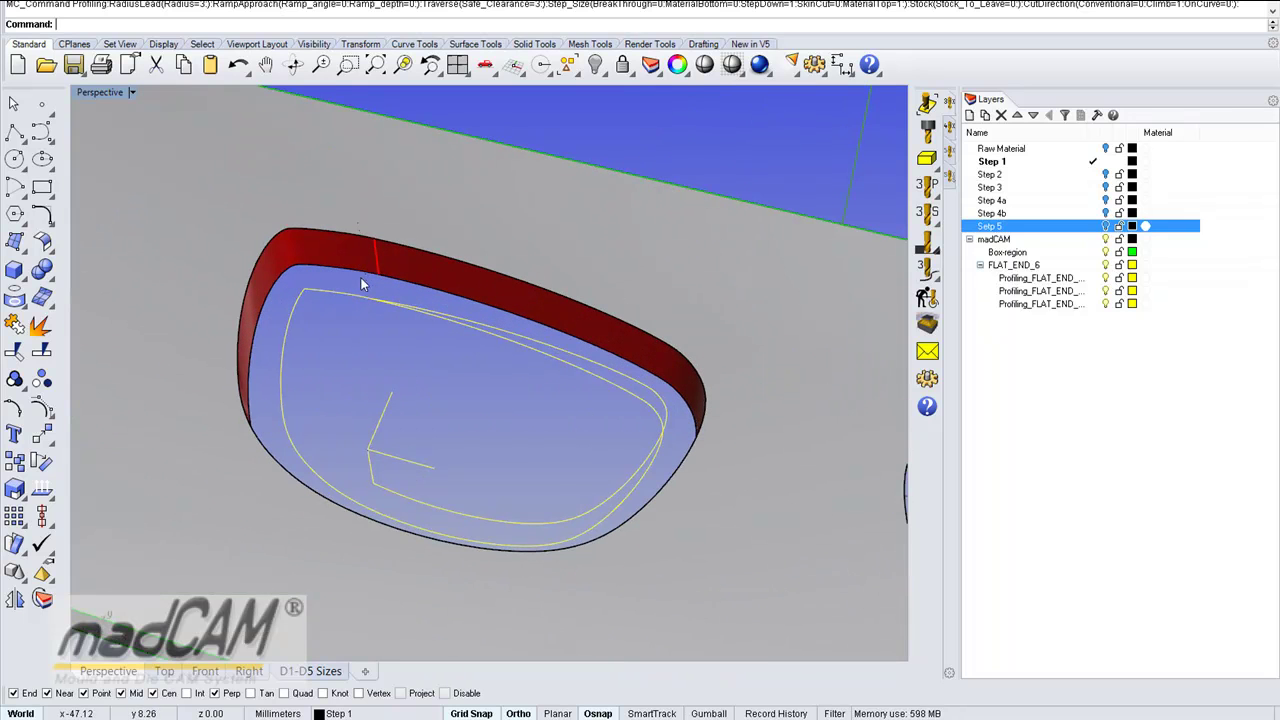
pyautogui.press('Return')
pyautogui.click(355, 268)
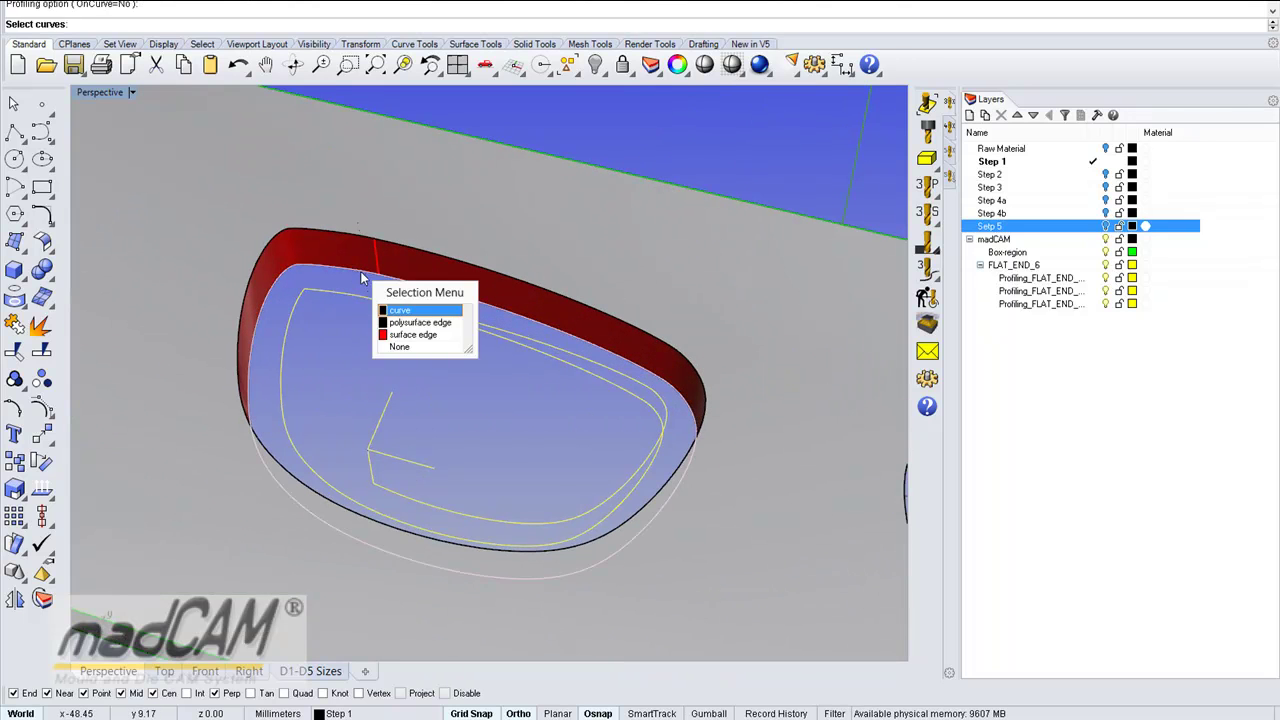
pyautogui.click(392, 312)
pyautogui.press('Return')
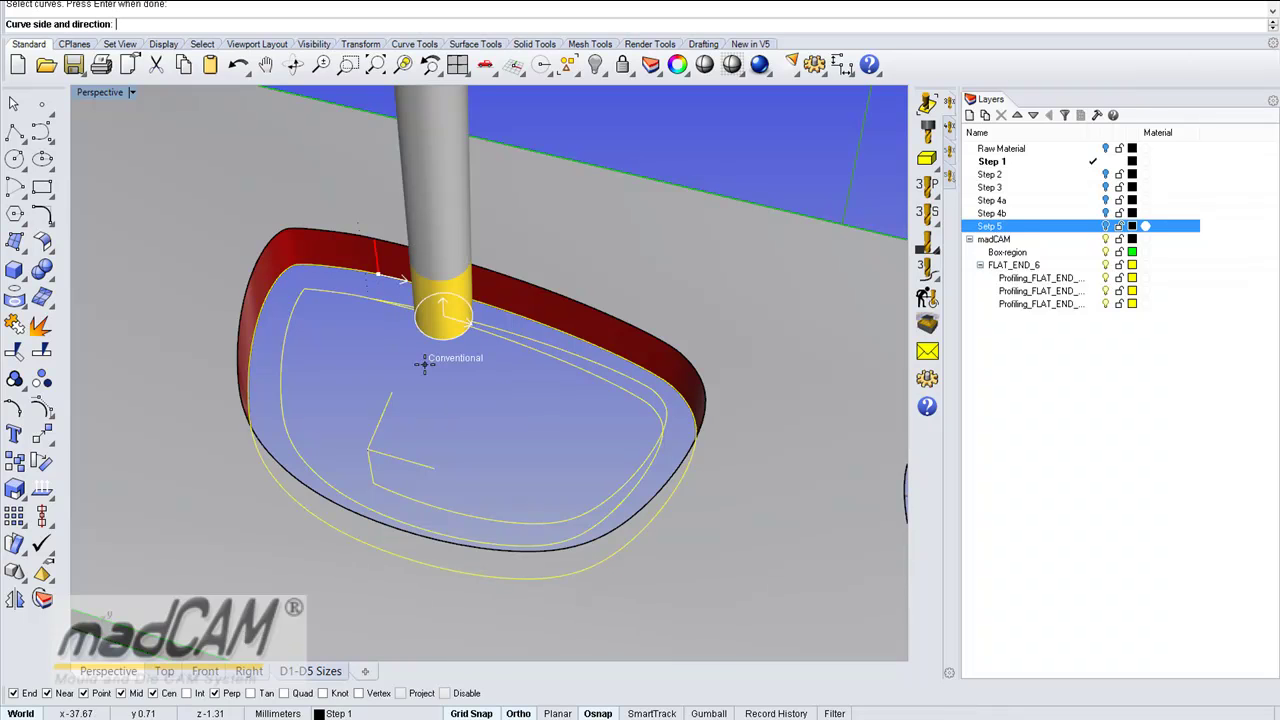
pyautogui.click(340, 368)
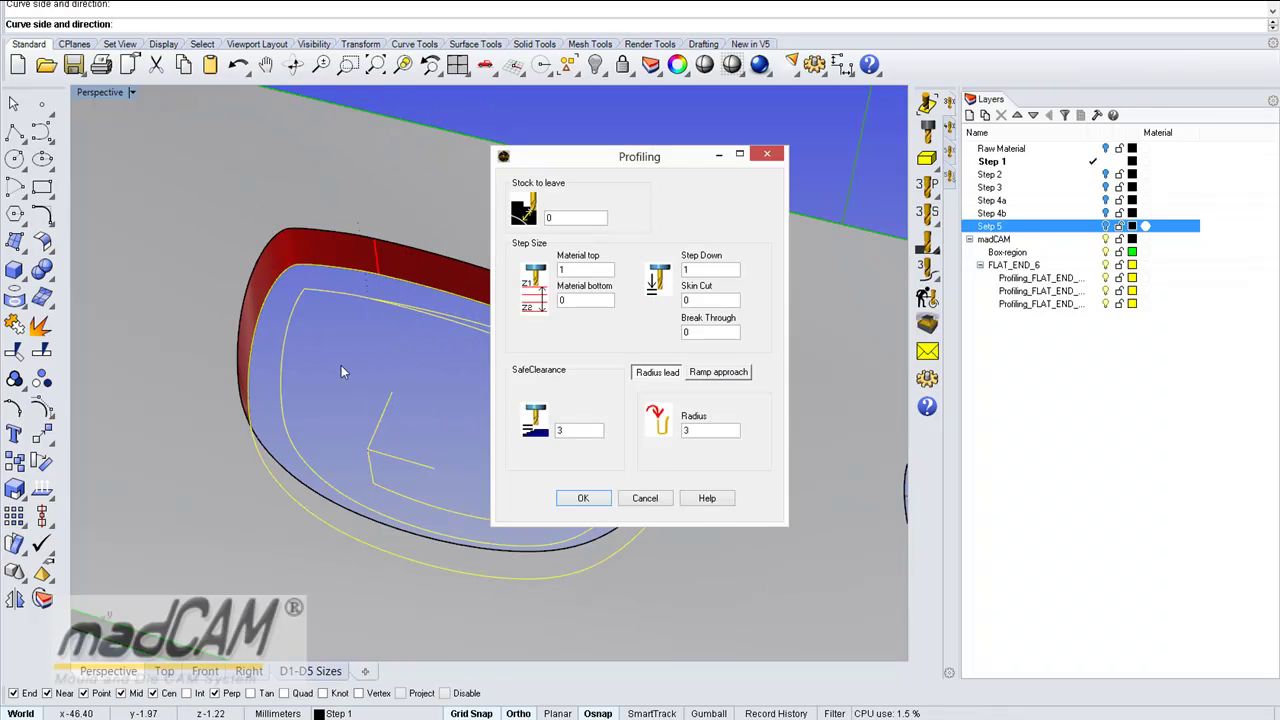
pyautogui.click(592, 499)
pyautogui.moveTo(590, 483); pyautogui.dragTo(477, 357, button='right')
pyautogui.scroll(-4, 555, 424)
pyautogui.moveTo(612, 418)
pyautogui.keyDown('shift'); pyautogui.mouseDown(button='right')
pyautogui.moveTo(528, 366)
pyautogui.moveTo(548, 427)
pyautogui.moveTo(543, 354)
pyautogui.moveTo(596, 427)
pyautogui.mouseUp(button='right'); pyautogui.keyUp('shift')
pyautogui.scroll(-3, 548, 427)
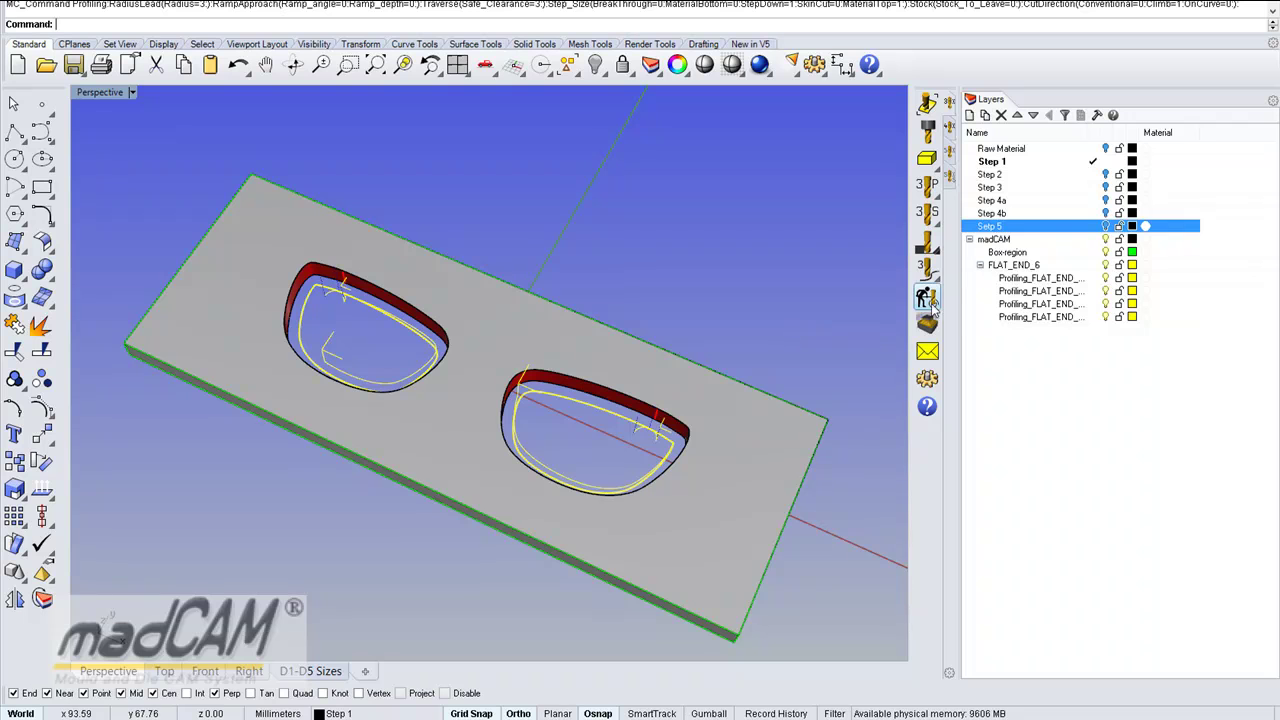
# - Make the Step 2 layer current and hide the Step 1 layer
pyautogui.click(1093, 175)
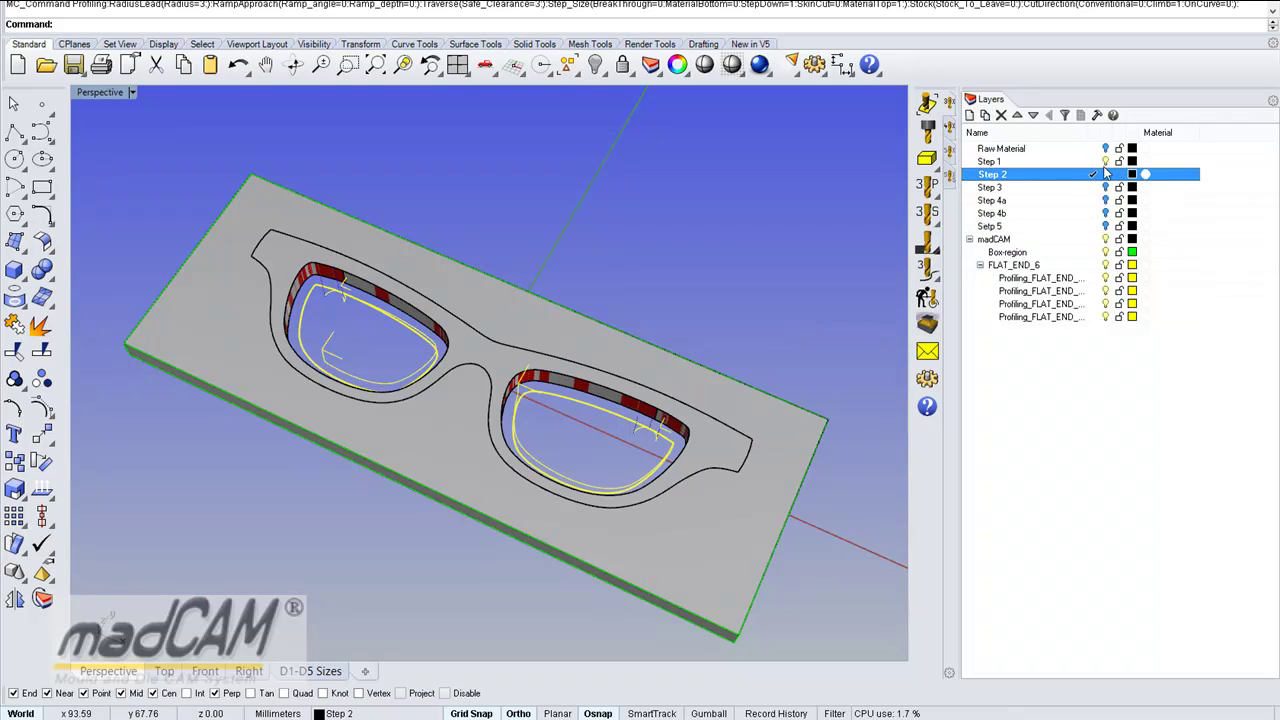
pyautogui.click(1105, 162)
pyautogui.moveTo(837, 343); pyautogui.dragTo(686, 271, button='right')
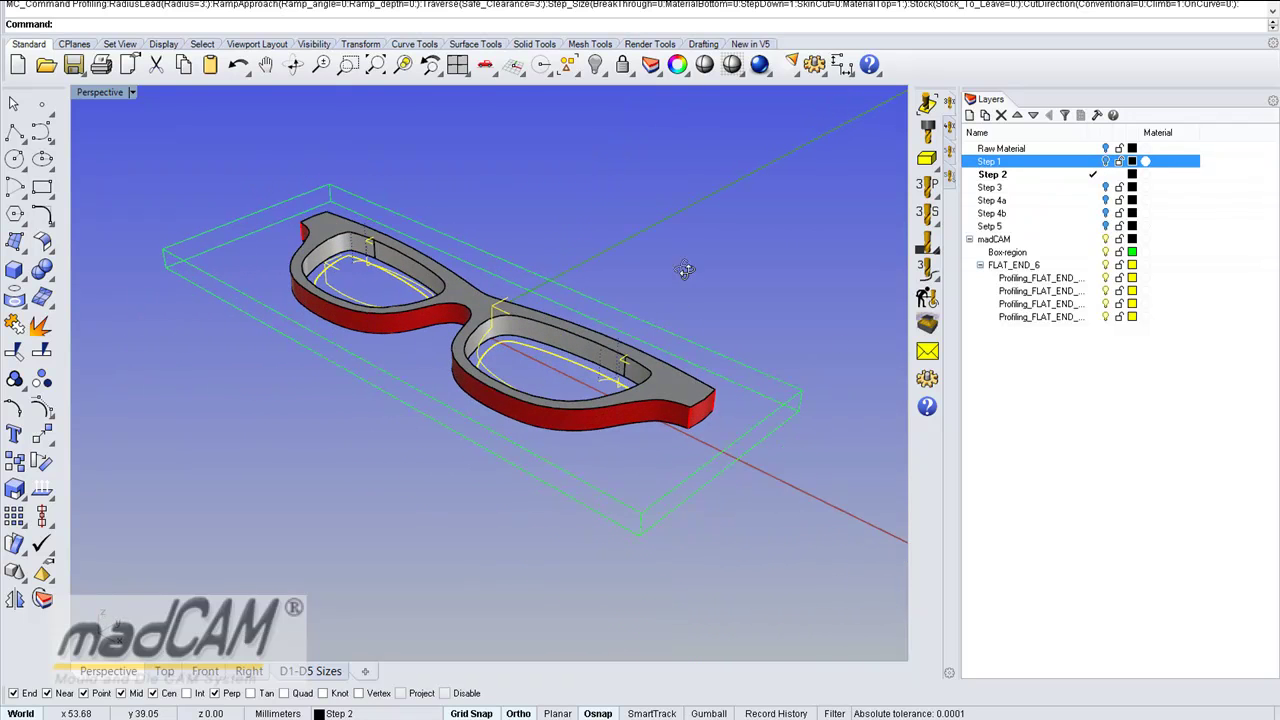
pyautogui.moveTo(656, 342); pyautogui.dragTo(643, 333, button='right')
# - Select the whole glasses frame as the model for toolpath calculation
pyautogui.click(950, 126)
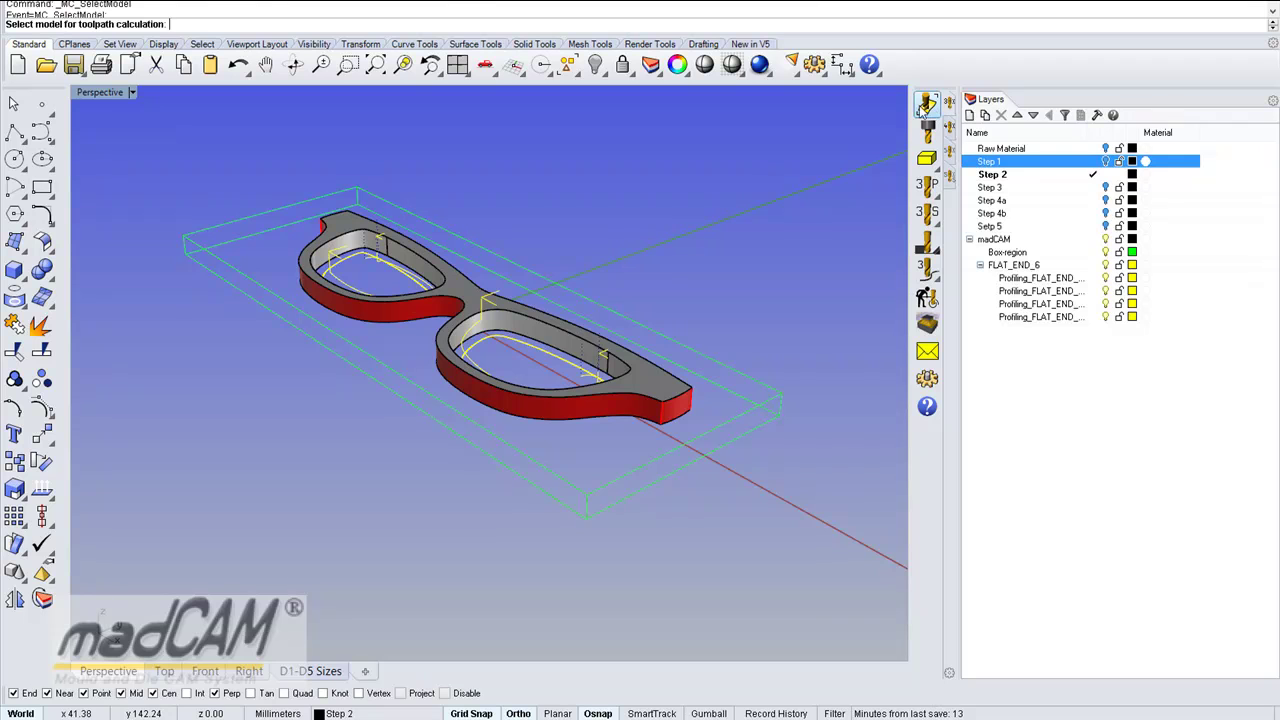
pyautogui.moveTo(241, 153); pyautogui.dragTo(795, 556)
pyautogui.rightClick(794, 555)
pyautogui.moveTo(665, 436); pyautogui.dragTo(686, 464, button='right')
pyautogui.scroll(3, 650, 431)
pyautogui.moveTo(630, 430)
pyautogui.keyDown('shift'); pyautogui.mouseDown(button='right')
pyautogui.moveTo(617, 406)
pyautogui.moveTo(635, 431)
pyautogui.mouseUp(button='right'); pyautogui.keyUp('shift')
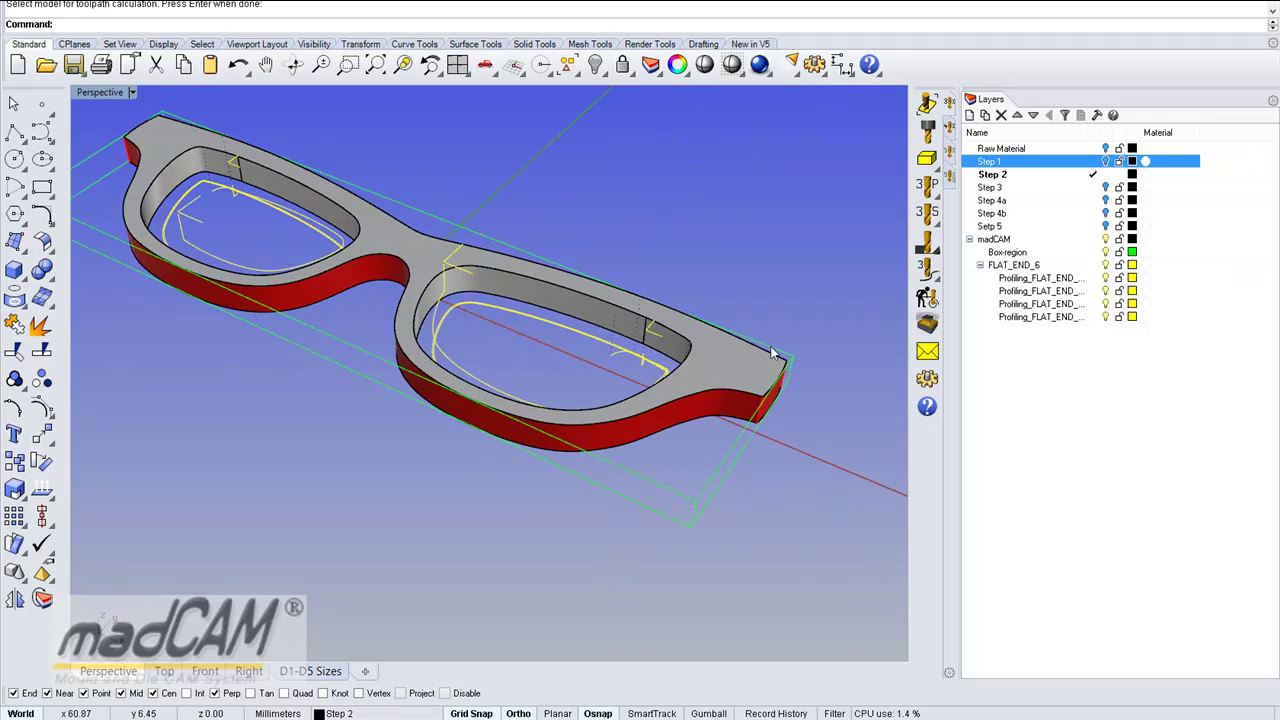
# - Set the box region around the frame, enlarged by the tool clearance, to X -73.71 to 73.71, Y -26.4 to 16.82 and Z 0 to 6
pyautogui.click(927, 158)
pyautogui.click(568, 341)
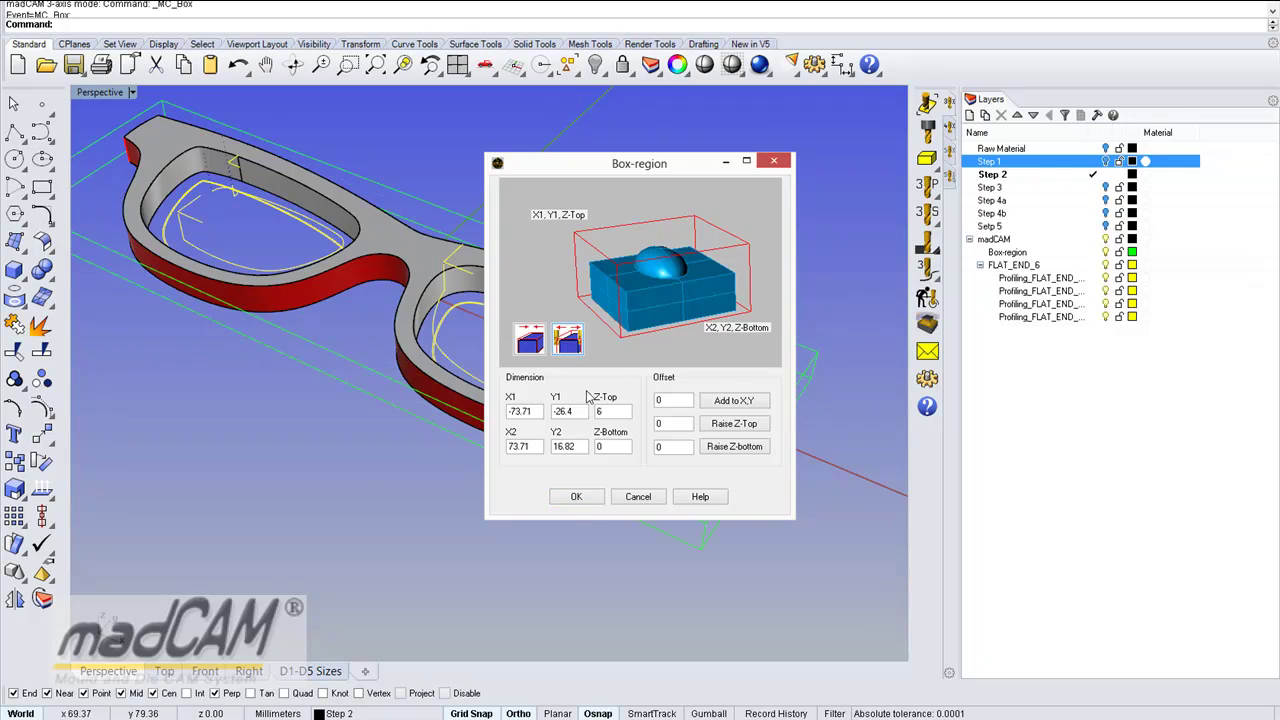
pyautogui.click(588, 498)
pyautogui.moveTo(644, 496)
pyautogui.mouseDown(button='right')
pyautogui.moveTo(703, 514)
pyautogui.moveTo(706, 531)
pyautogui.moveTo(663, 483)
pyautogui.mouseUp(button='right')
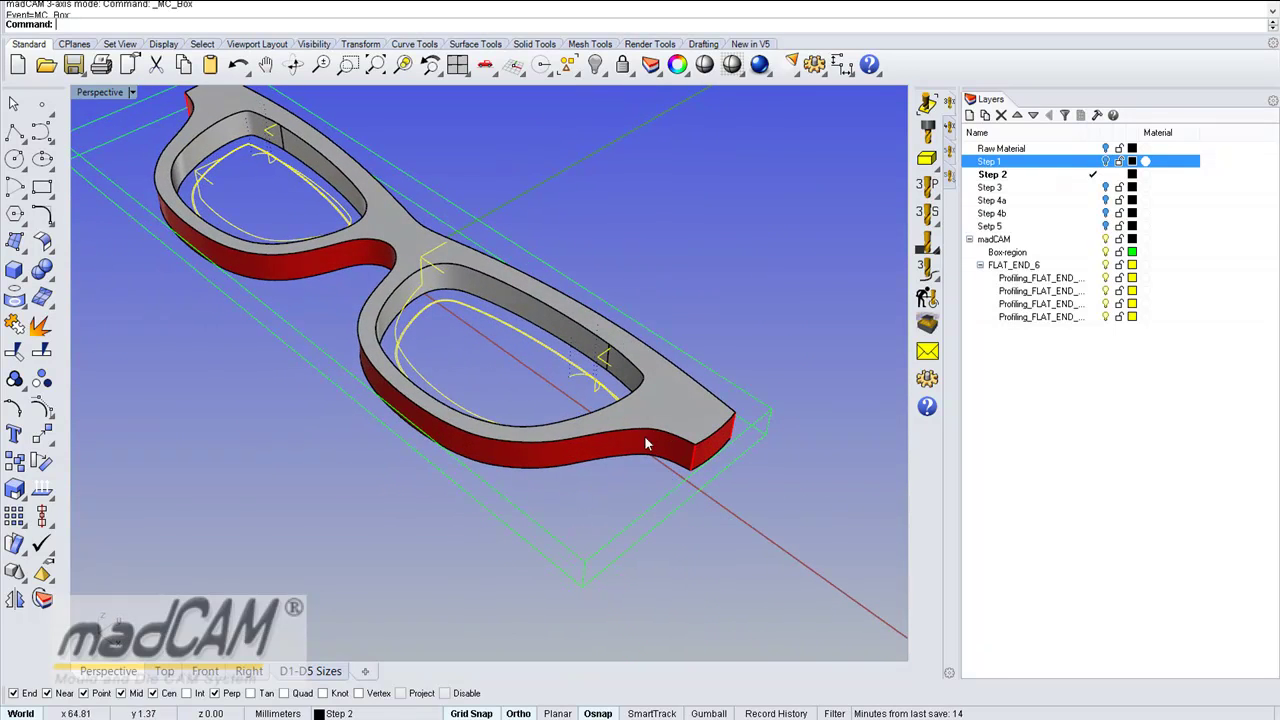
pyautogui.moveTo(608, 406); pyautogui.dragTo(801, 378, button='right')
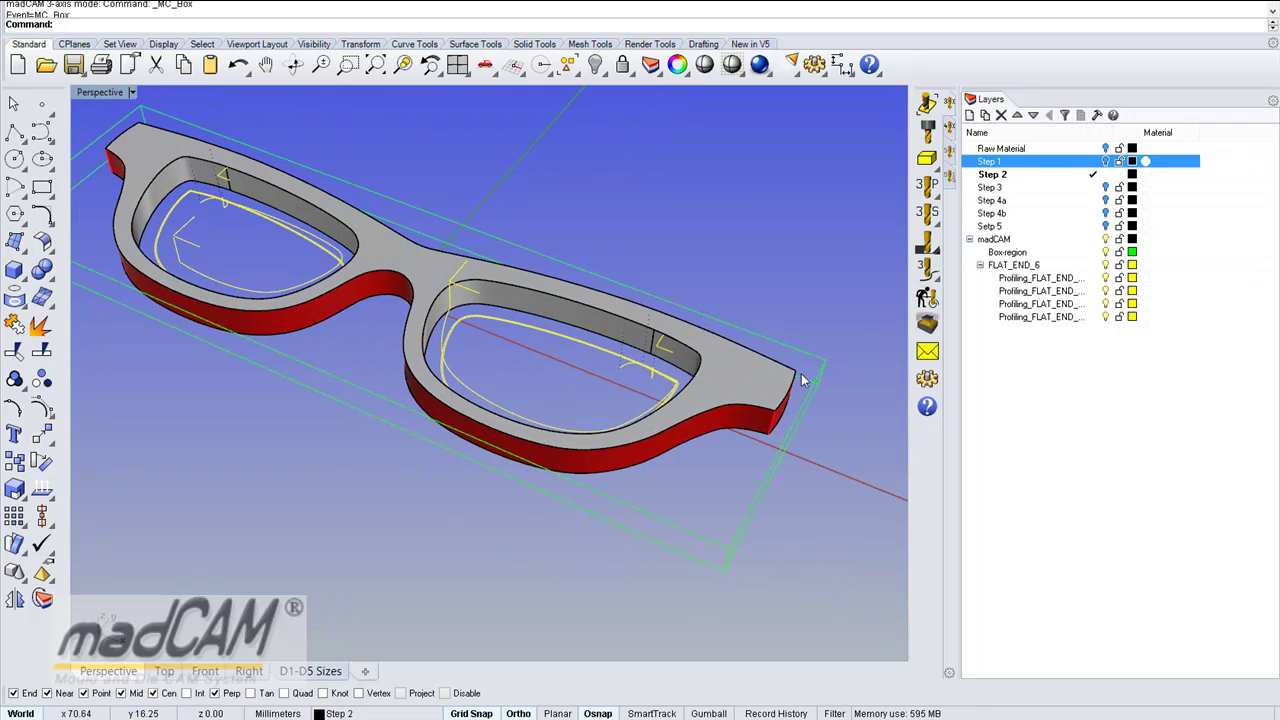
pyautogui.moveTo(587, 379); pyautogui.dragTo(612, 356, button='right')
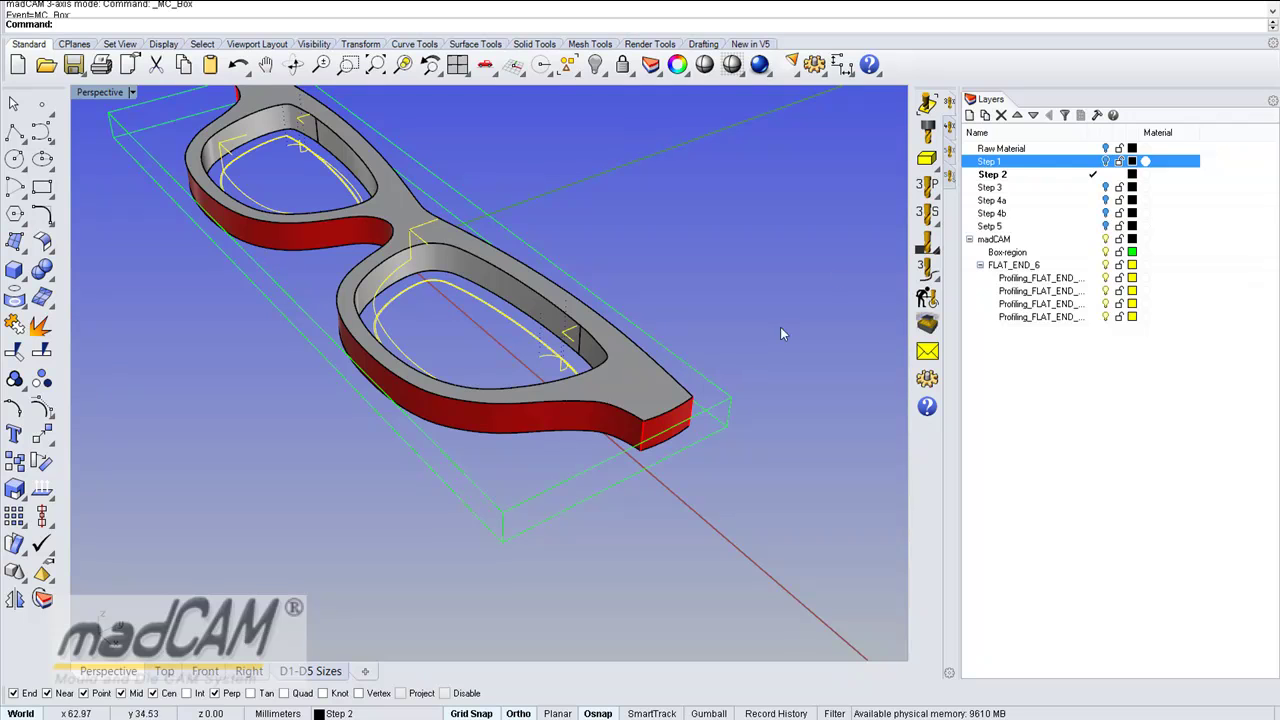
# - Start a Profiling toolpath on the frame's bottom outer outline curve, with the cutter outside in the climb direction
pyautogui.click(927, 186)
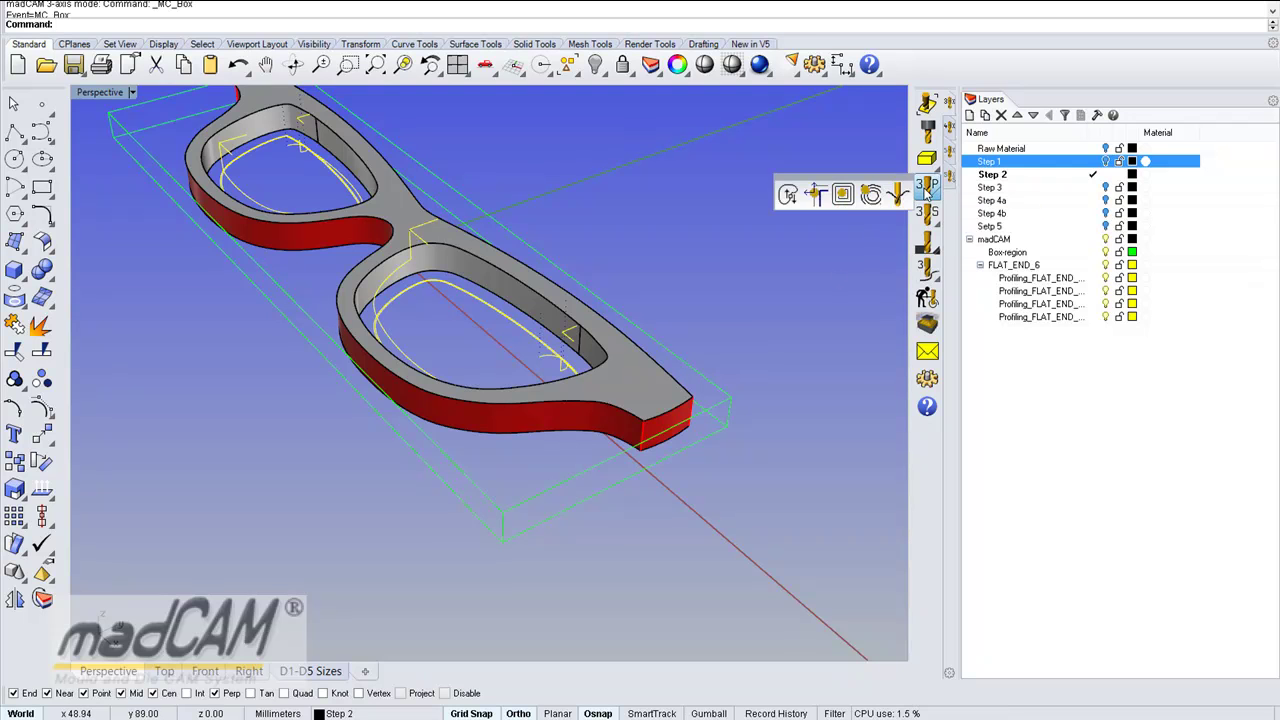
pyautogui.click(815, 195)
pyautogui.scroll(2, 671, 460)
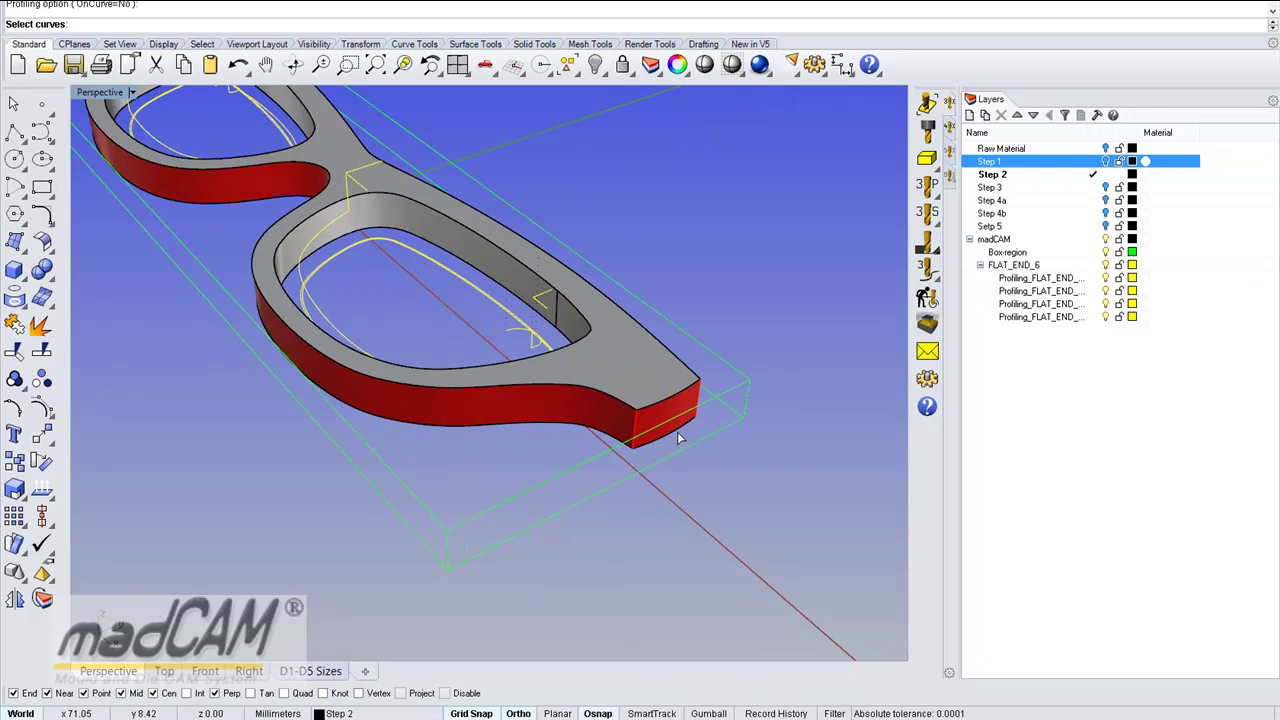
pyautogui.click(673, 436)
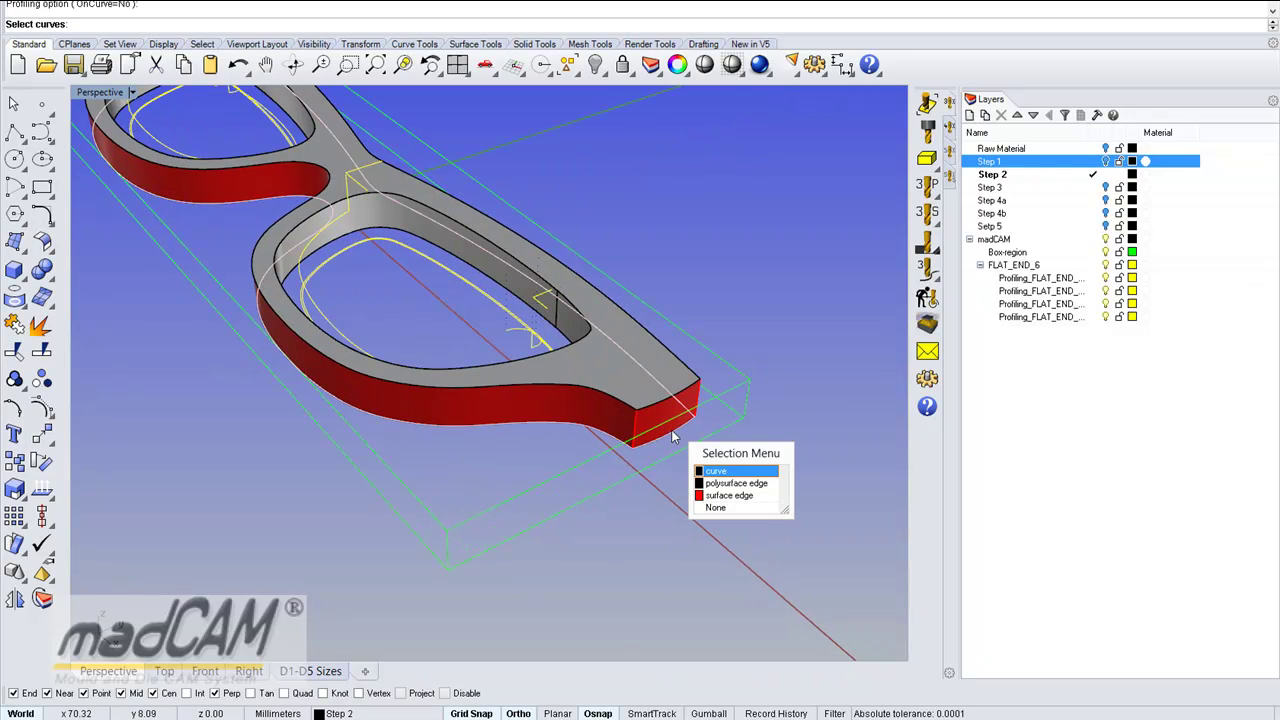
pyautogui.click(722, 472)
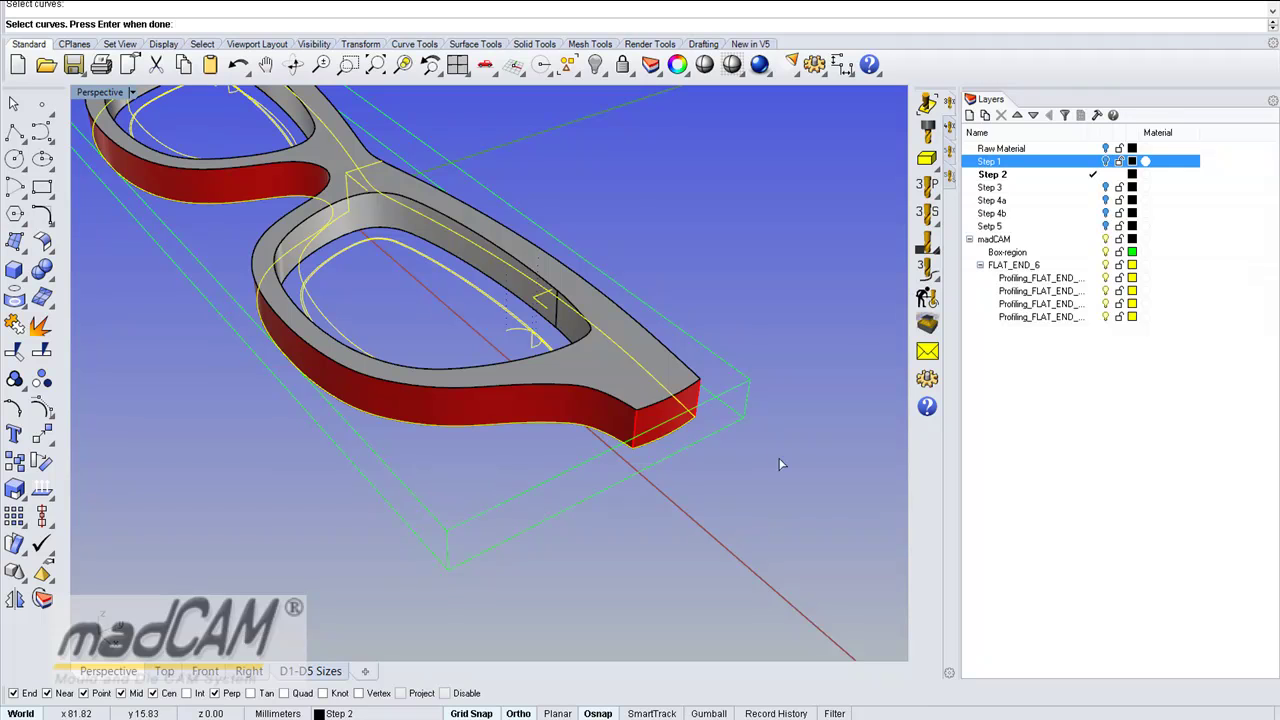
pyautogui.press('Return')
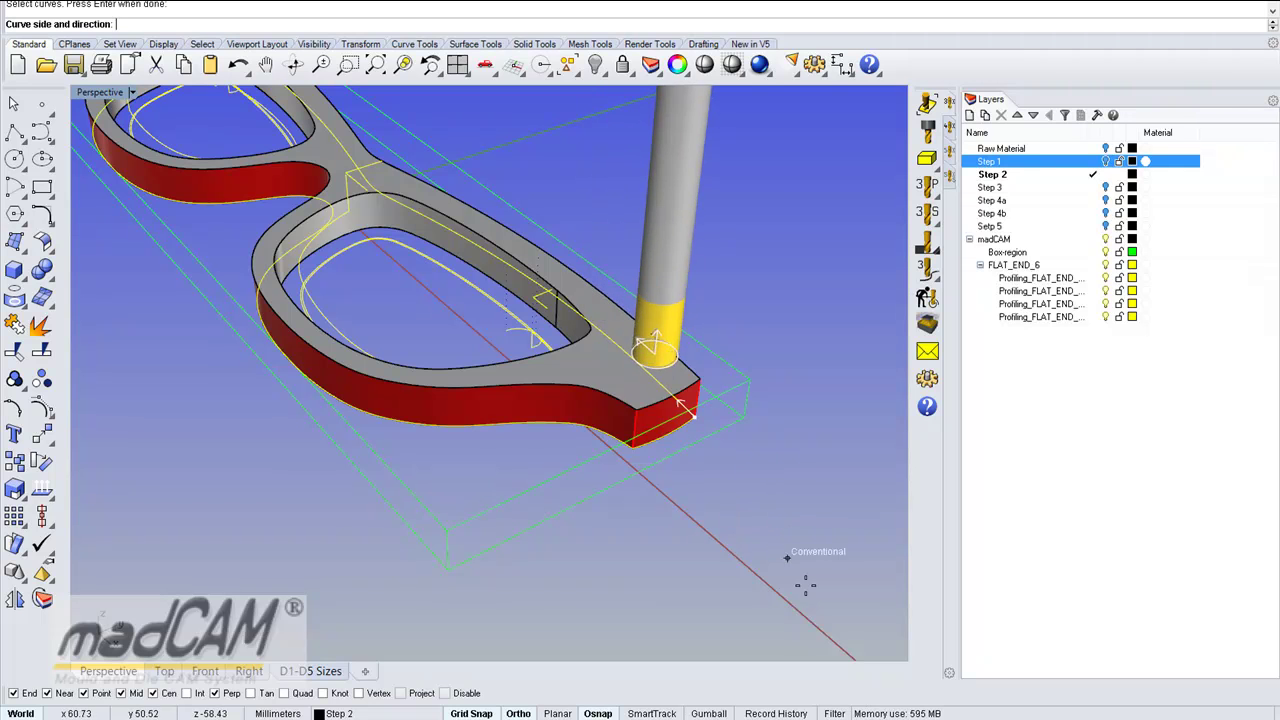
pyautogui.scroll(-3, 787, 626)
pyautogui.keyDown('shift'); pyautogui.moveTo(787, 626); pyautogui.dragTo(725, 538, button='right'); pyautogui.keyUp('shift')
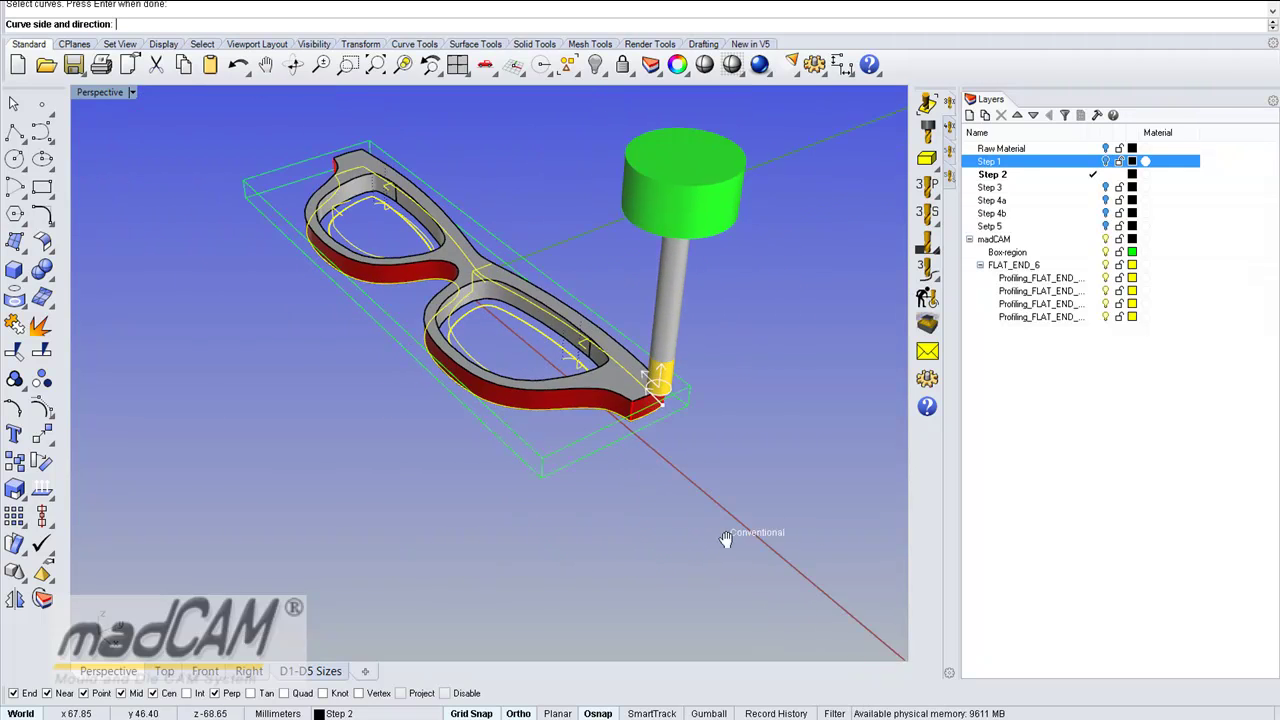
pyautogui.moveTo(645, 587); pyautogui.dragTo(843, 509, button='right')
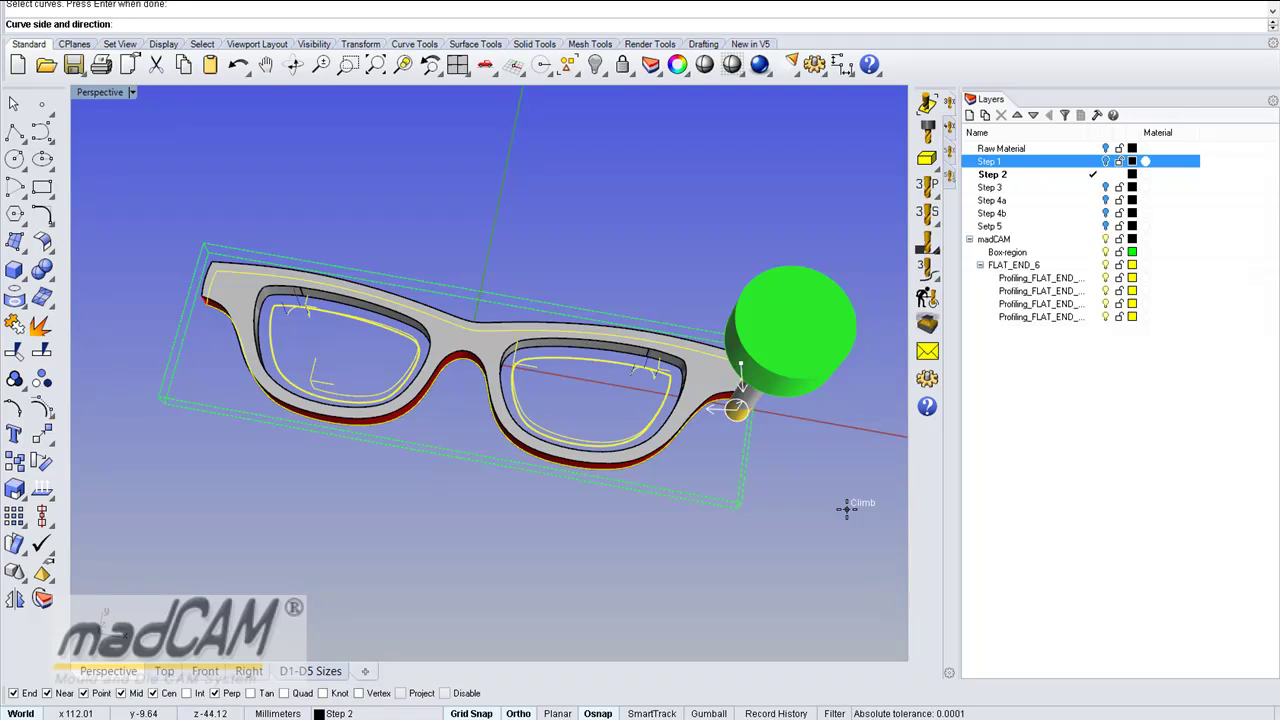
pyautogui.click(846, 509)
# - Generate the roughing profile with stock to leave 0.25, material top 6, step down 6, ramp depth 6 and ramp angle 5
pyautogui.click(566, 217)
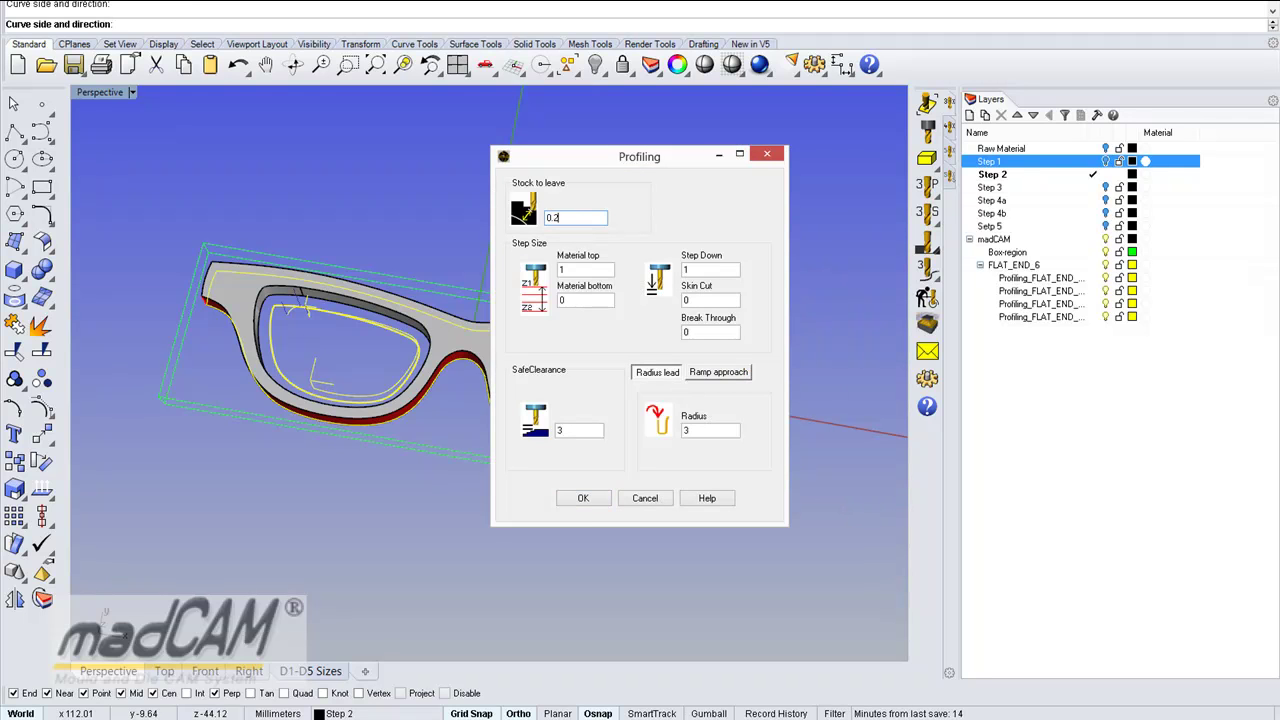
pyautogui.doubleClick(586, 270)
pyautogui.write('6')
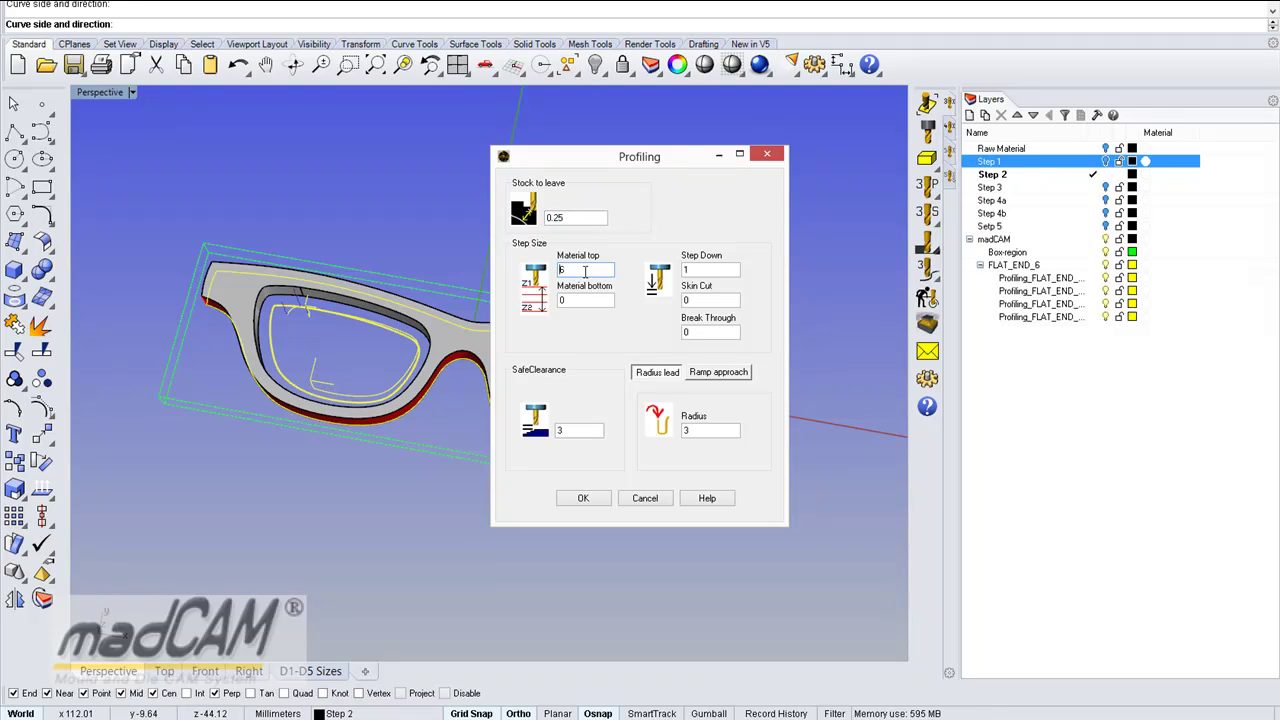
pyautogui.click(700, 270)
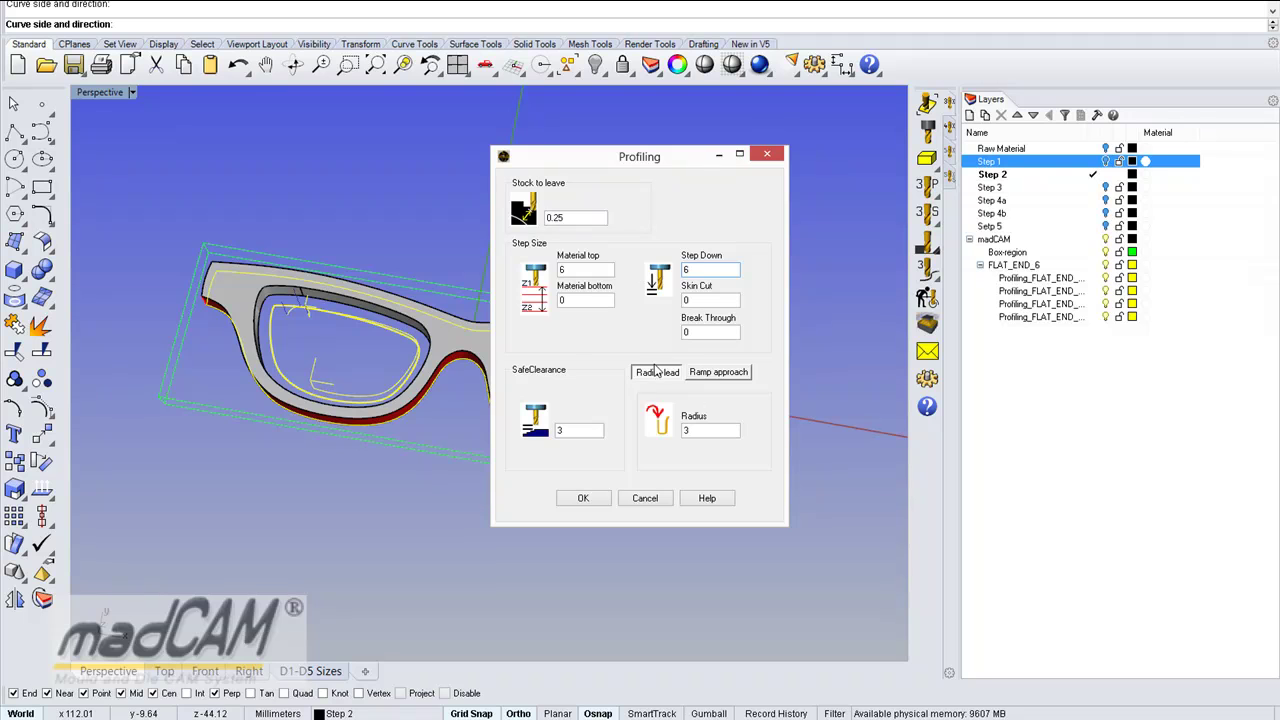
pyautogui.click(718, 372)
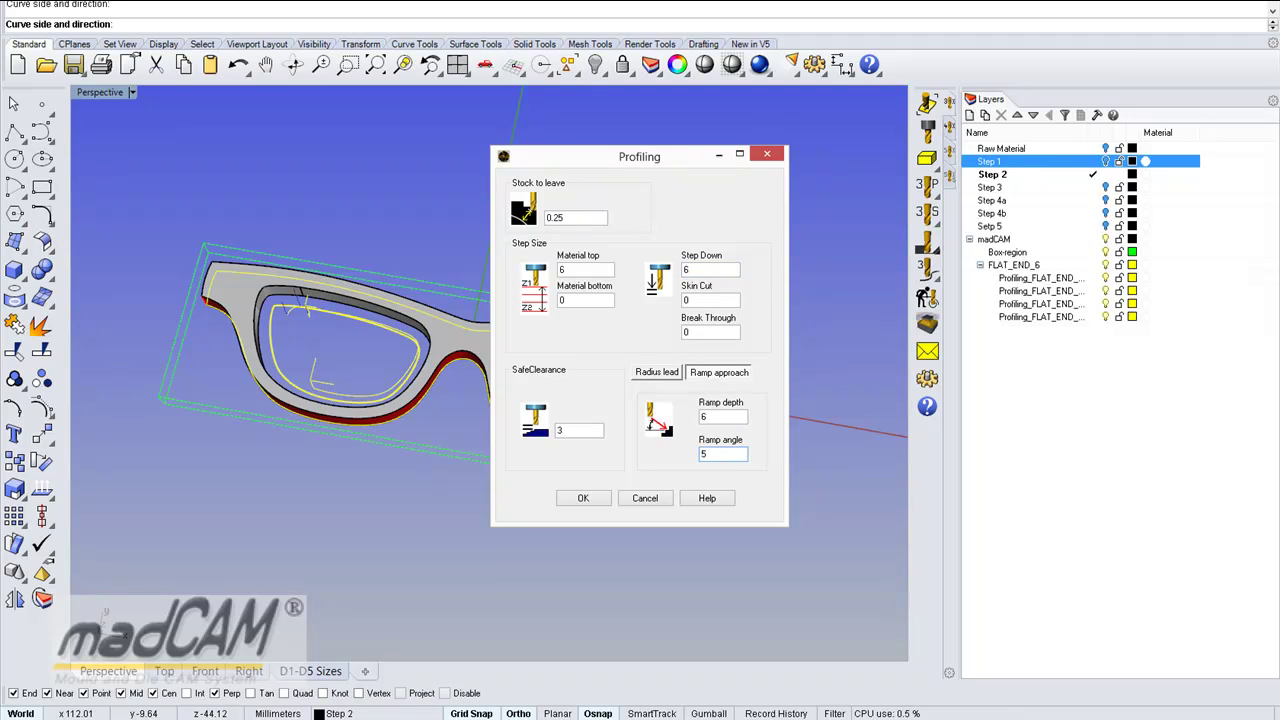
pyautogui.click(596, 502)
pyautogui.press('Return')
# - Start a second Profiling toolpath on the frame's bottom outer outline curve, again outside in the climb direction
pyautogui.moveTo(785, 477); pyautogui.dragTo(652, 407, button='right')
pyautogui.scroll(3, 669, 405)
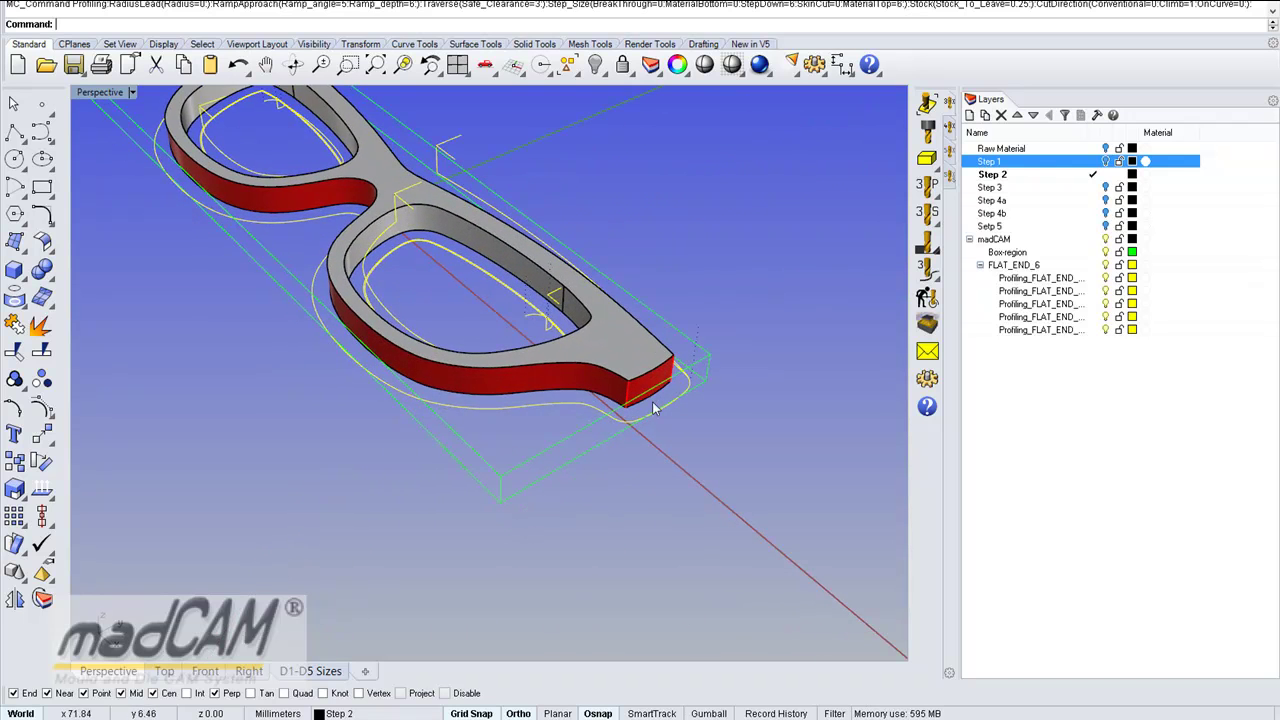
pyautogui.scroll(2, 656, 424)
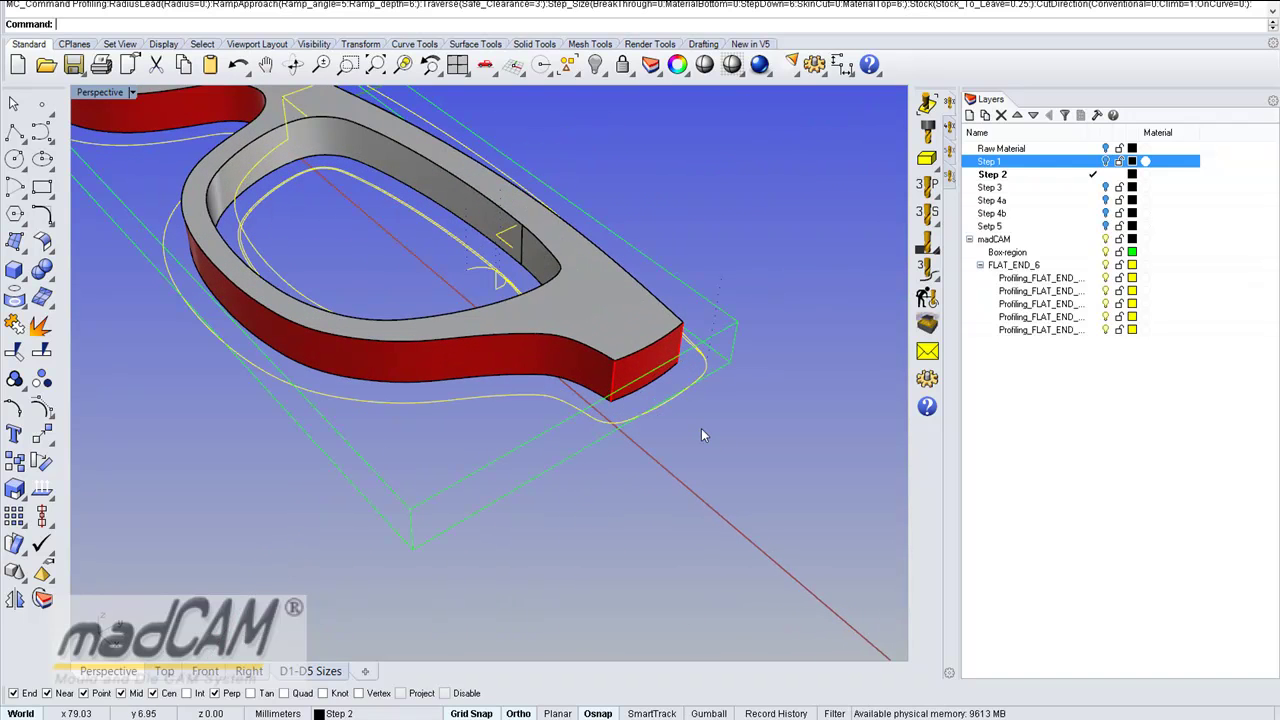
pyautogui.press('Return')
pyautogui.click(671, 381)
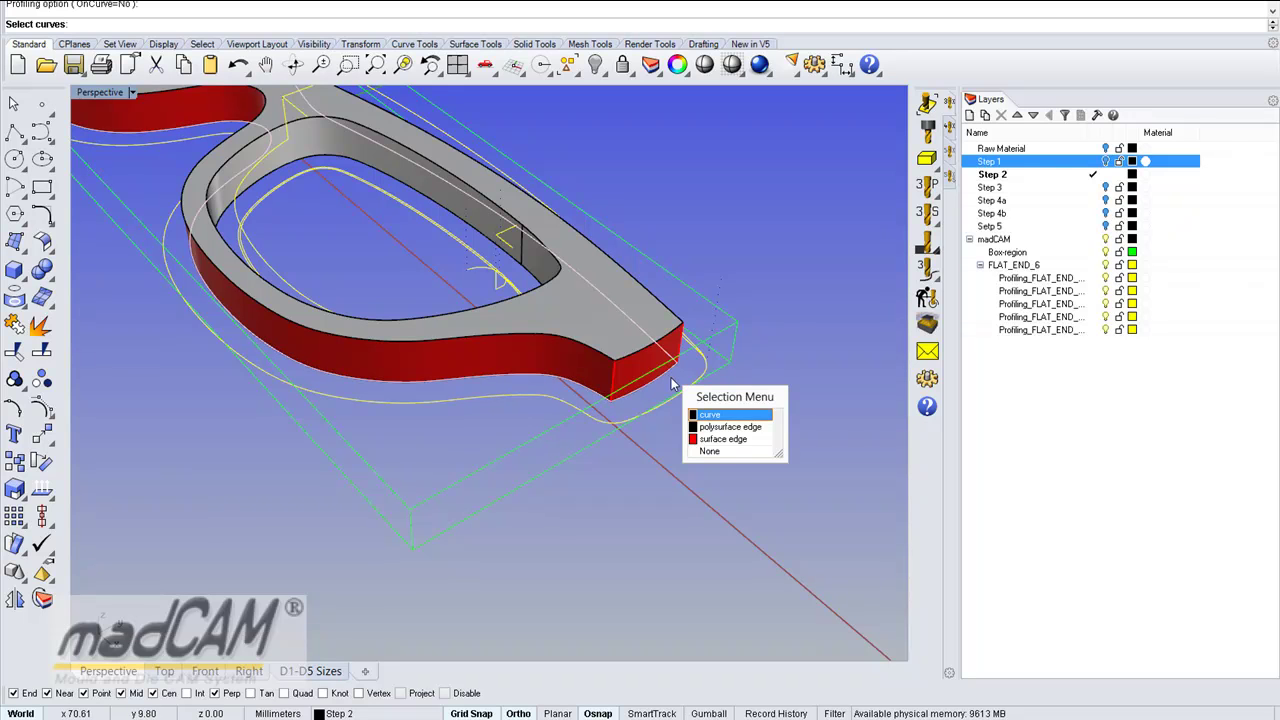
pyautogui.click(706, 416)
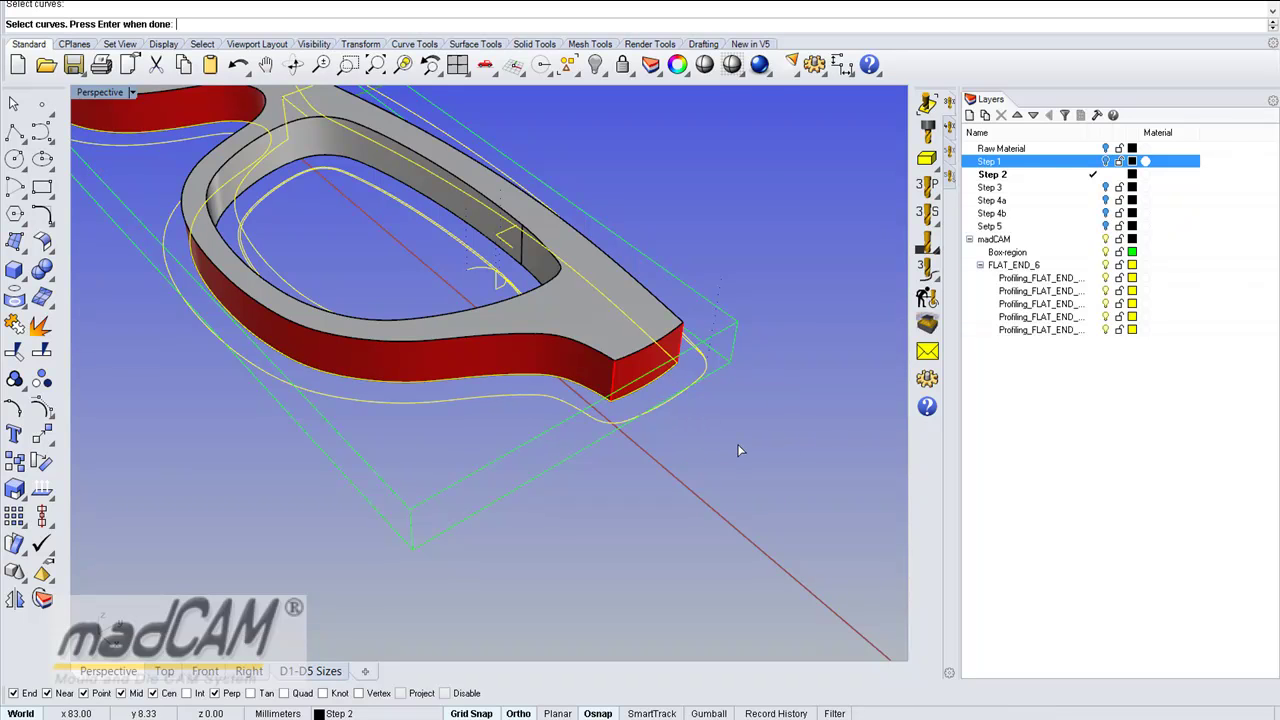
pyautogui.press('Return')
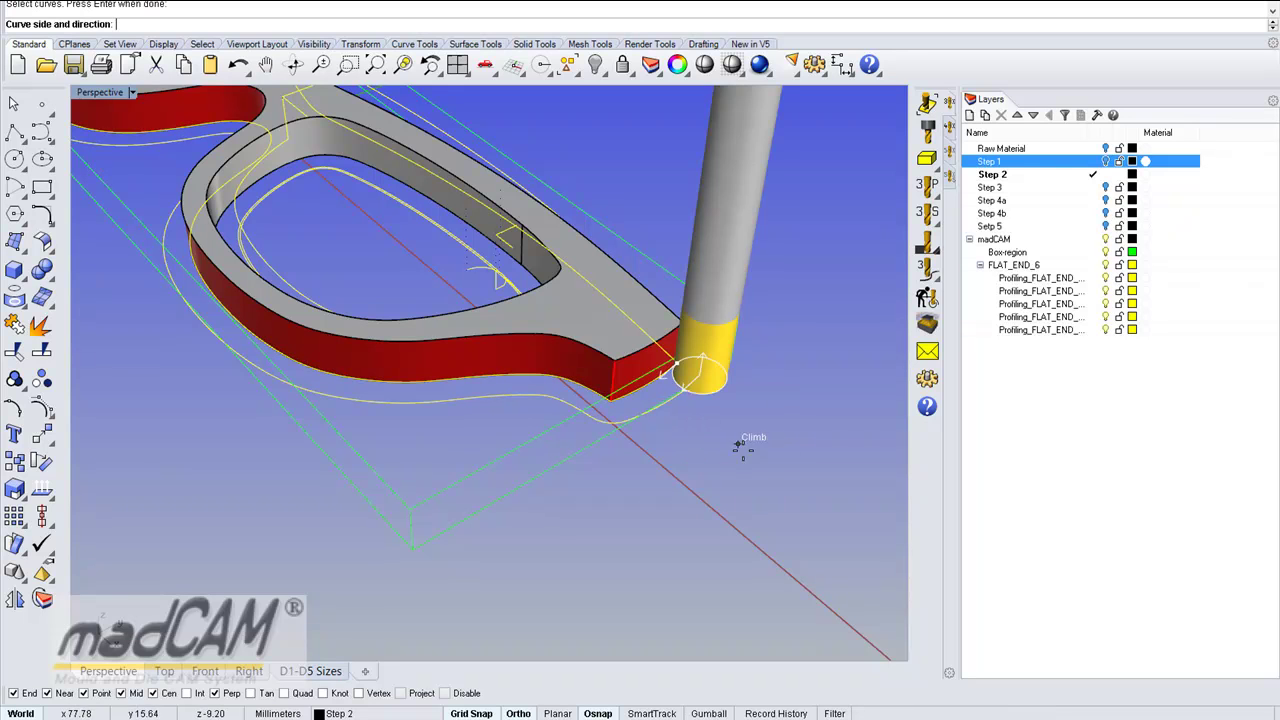
pyautogui.click(755, 503)
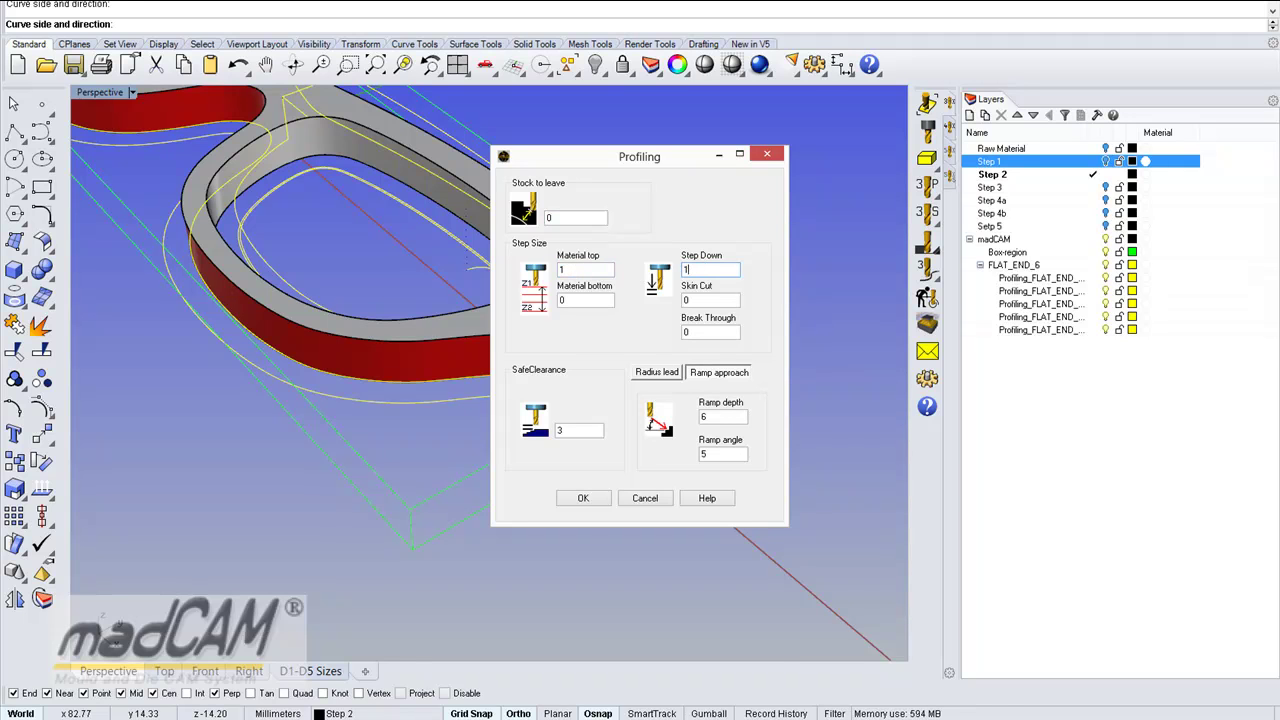
# - Generate the outer finishing profile with stock to leave 0, material top 1, step down 1 and a radius lead of 3
pyautogui.click(657, 374)
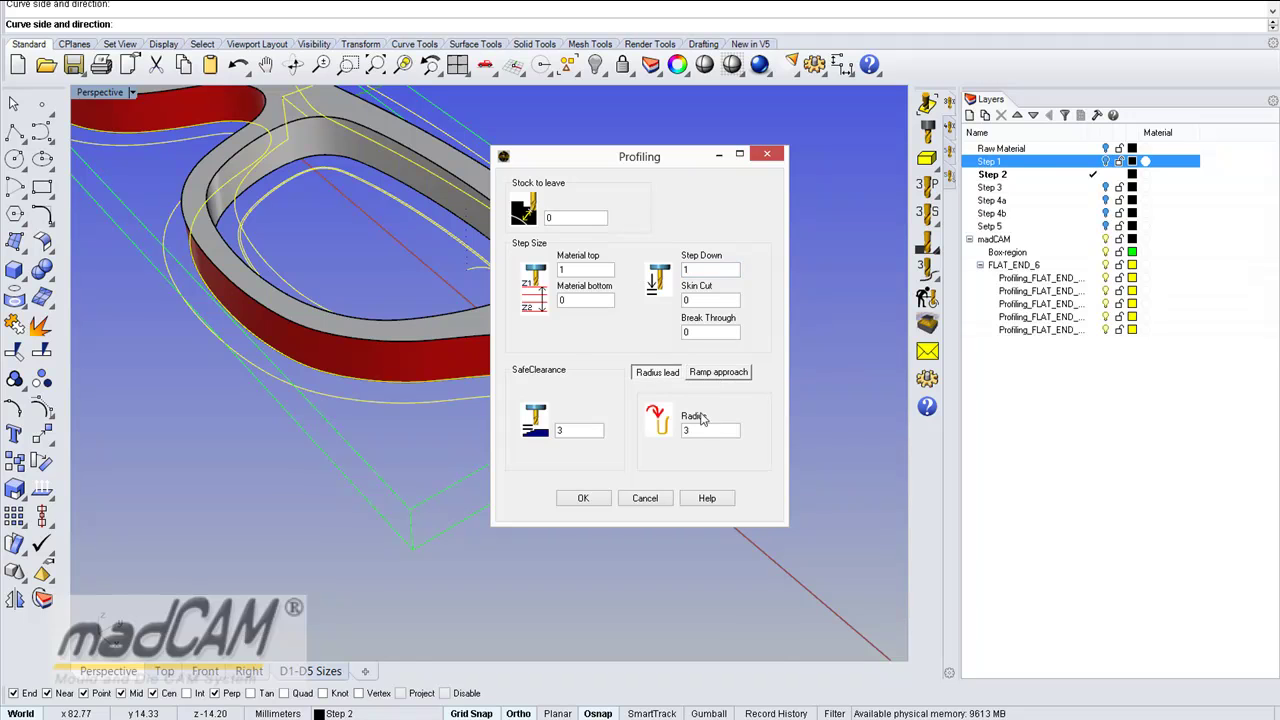
pyautogui.click(585, 500)
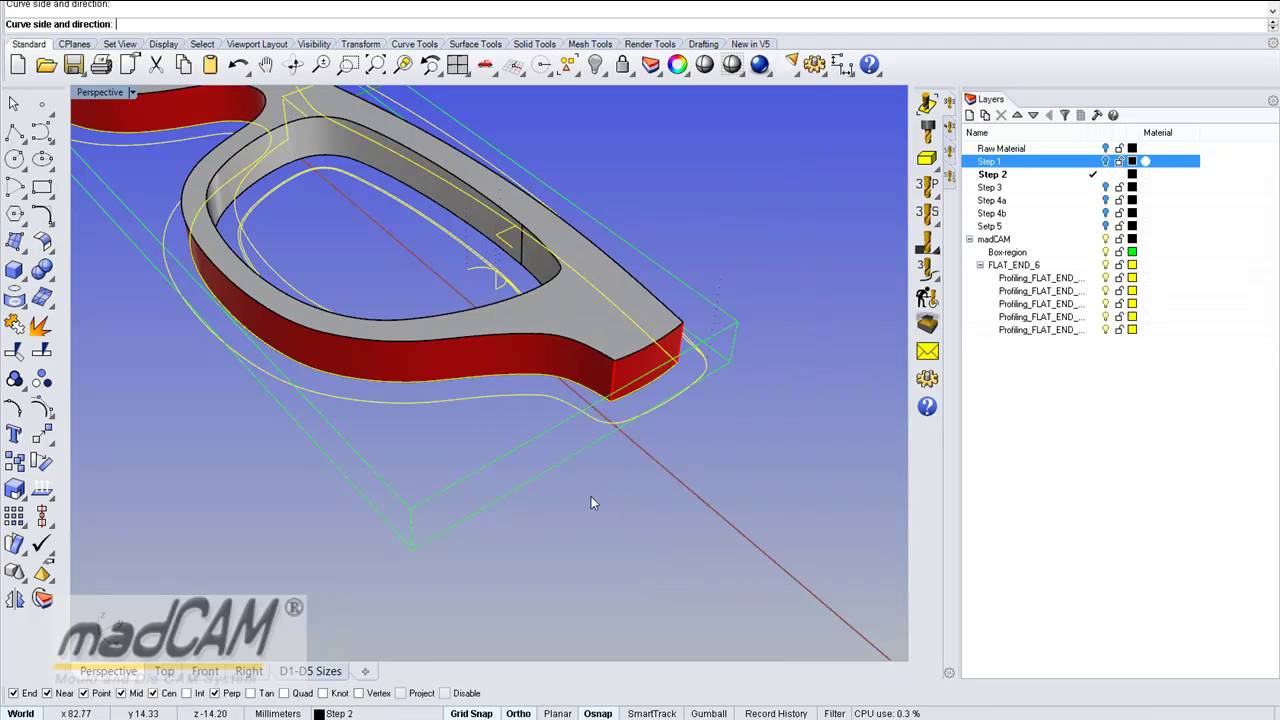
pyautogui.click(669, 417)
# - Play the cut simulation of all the profiling toolpaths, adjust its playback speed, and close the simulator
pyautogui.moveTo(669, 417)
pyautogui.mouseDown(button='right')
pyautogui.moveTo(686, 506)
pyautogui.moveTo(668, 469)
pyautogui.moveTo(683, 410)
pyautogui.moveTo(677, 455)
pyautogui.moveTo(670, 424)
pyautogui.mouseUp(button='right')
pyautogui.scroll(-3, 682, 414)
pyautogui.scroll(-4, 670, 425)
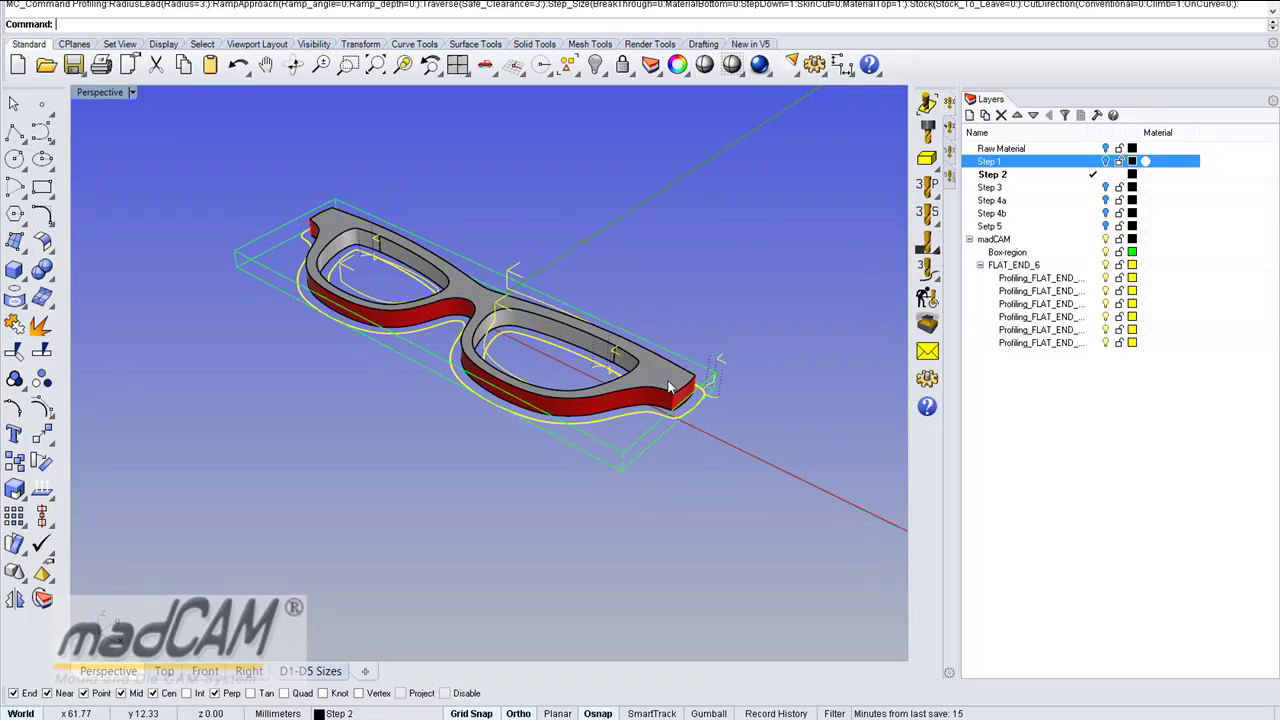
pyautogui.scroll(2, 677, 360)
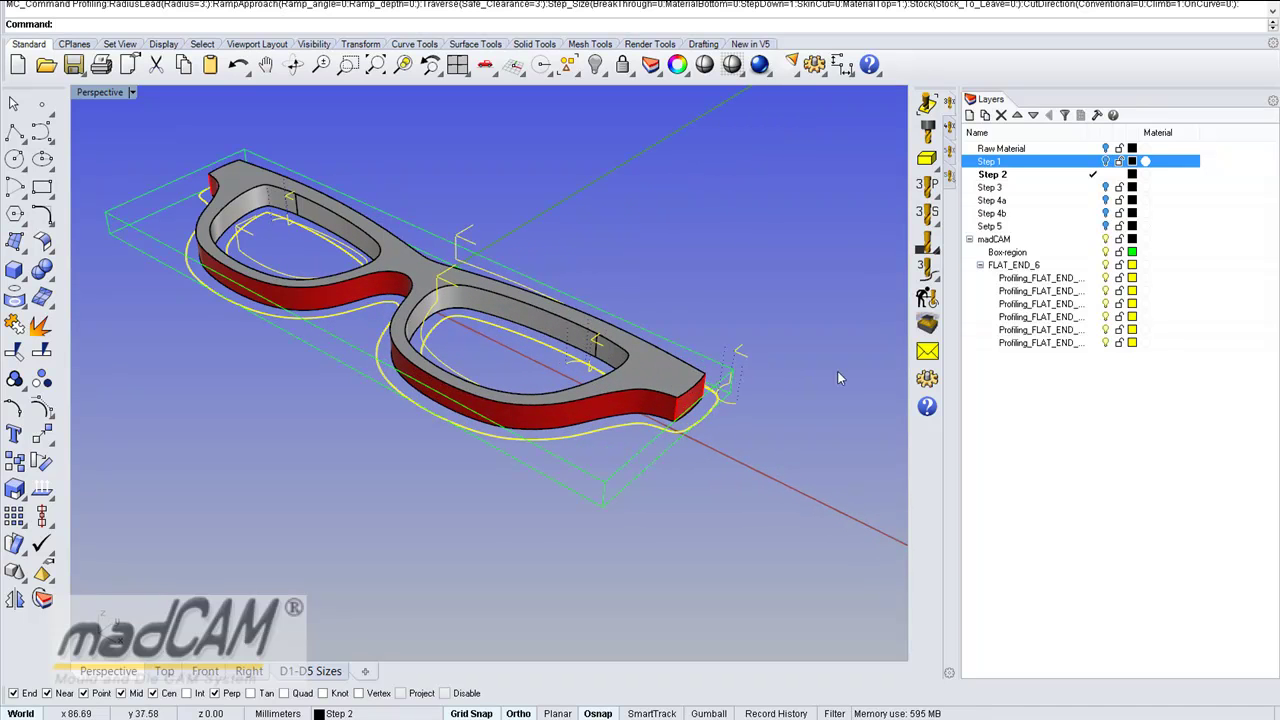
pyautogui.click(926, 328)
pyautogui.moveTo(593, 329); pyautogui.dragTo(639, 366, button='right')
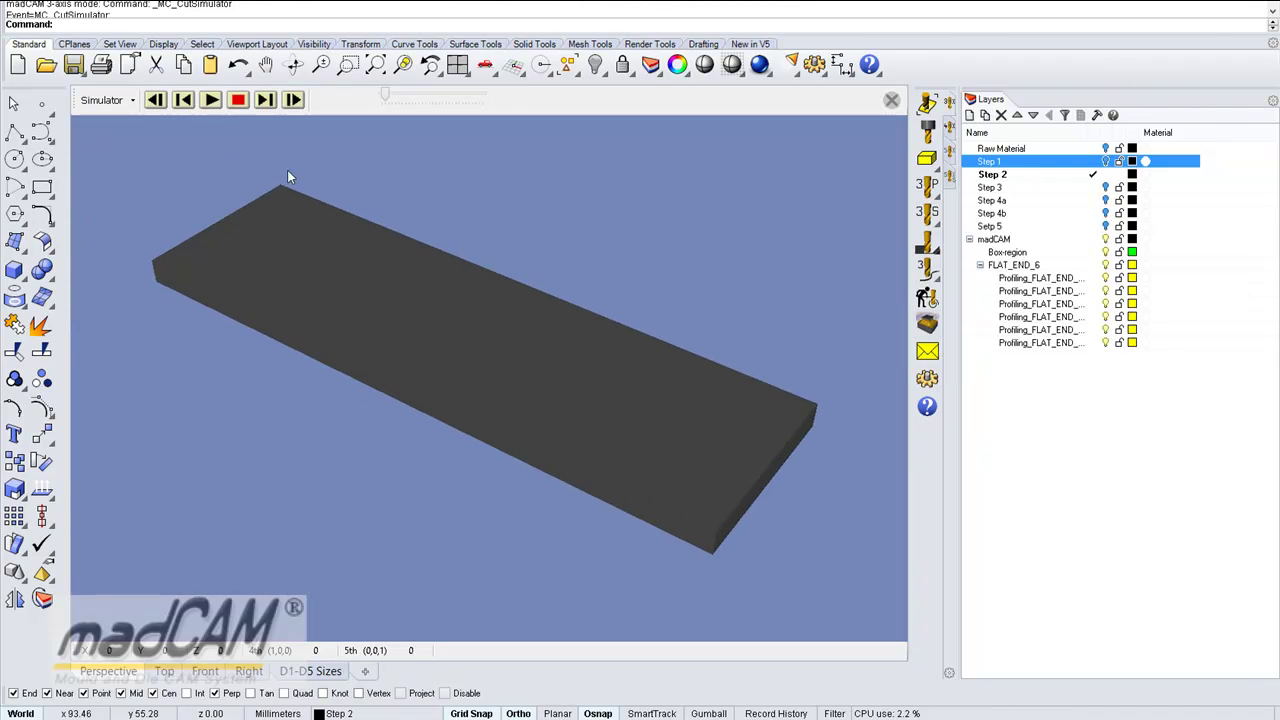
pyautogui.click(212, 104)
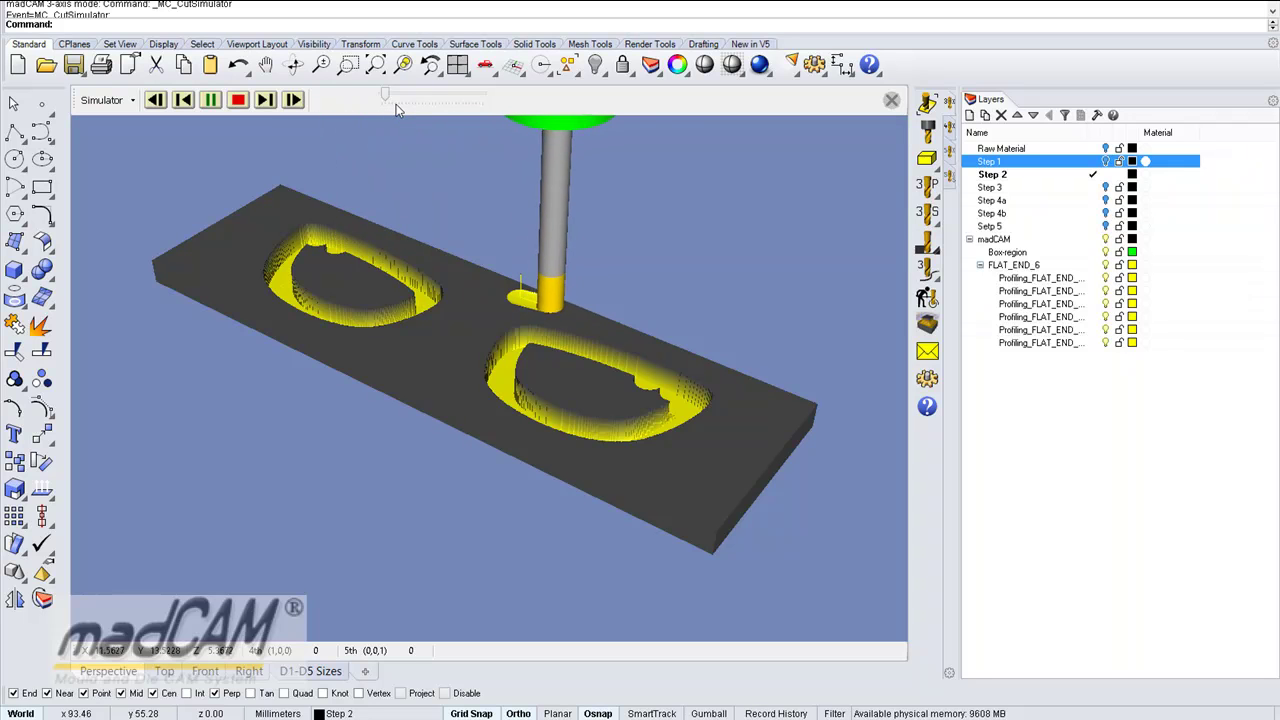
pyautogui.moveTo(385, 96); pyautogui.dragTo(431, 100)
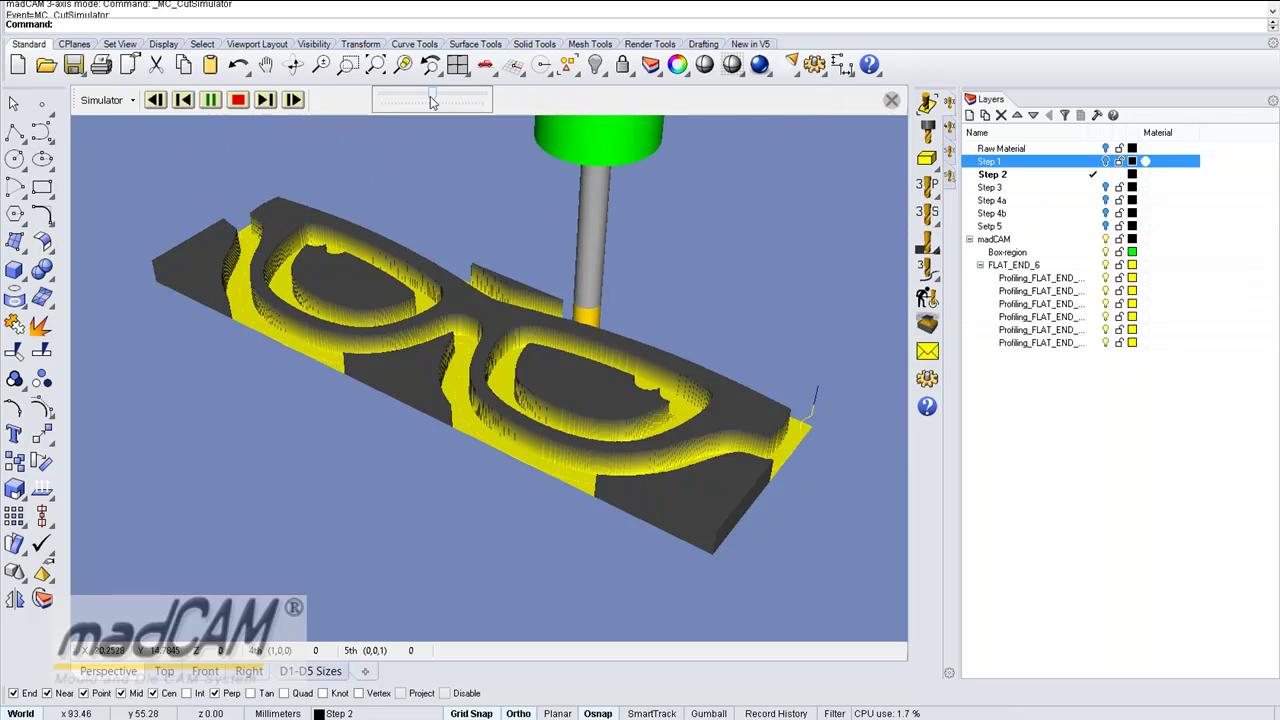
pyautogui.click(891, 101)
# - Make the Step 3 layer current, hide the Step 2 layer, and inspect the frame's nose bridge up close
pyautogui.moveTo(734, 277); pyautogui.dragTo(620, 316, button='right')
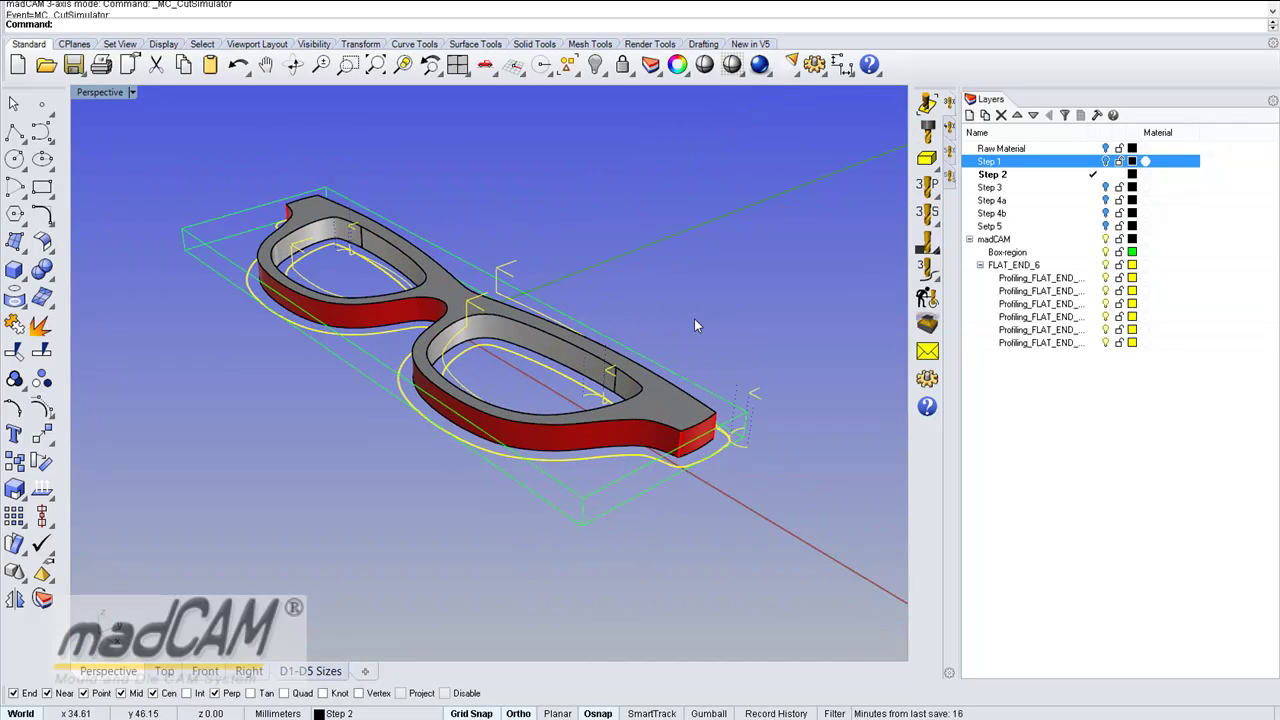
pyautogui.click(1094, 188)
pyautogui.click(1106, 175)
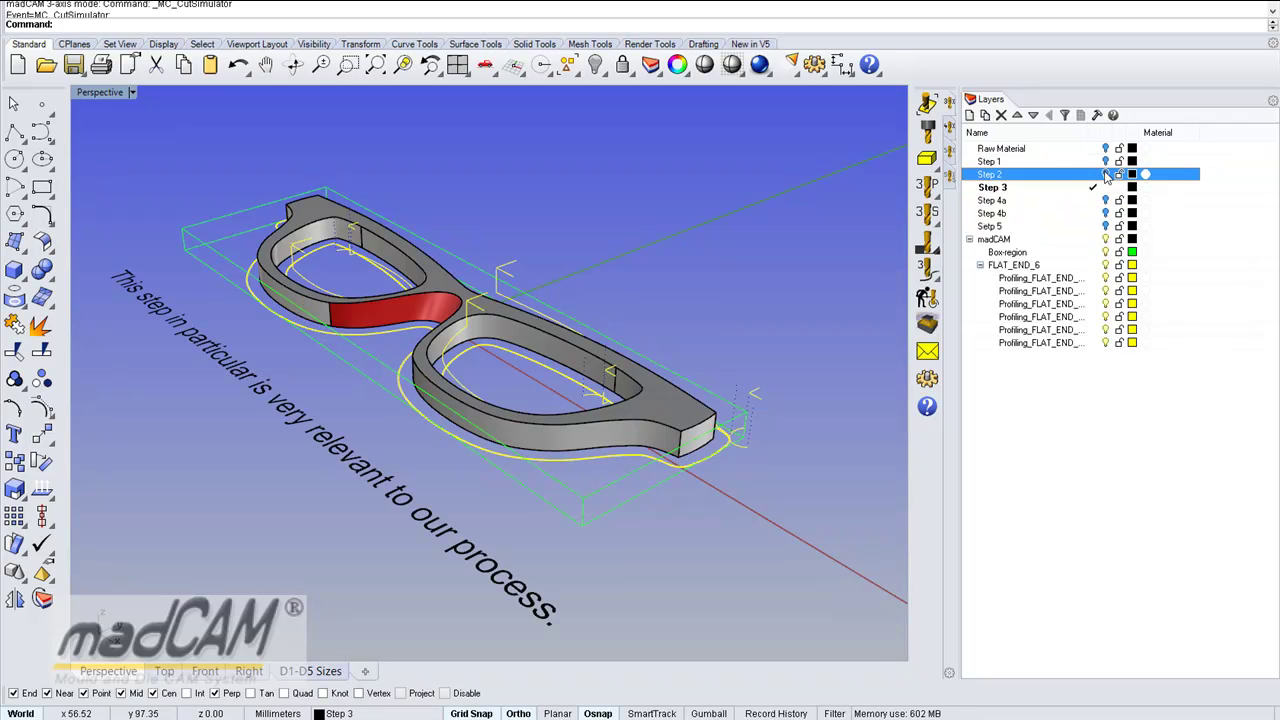
pyautogui.moveTo(352, 392); pyautogui.dragTo(443, 379, button='right')
pyautogui.scroll(5, 368, 328)
pyautogui.moveTo(416, 298); pyautogui.dragTo(436, 411, button='right')
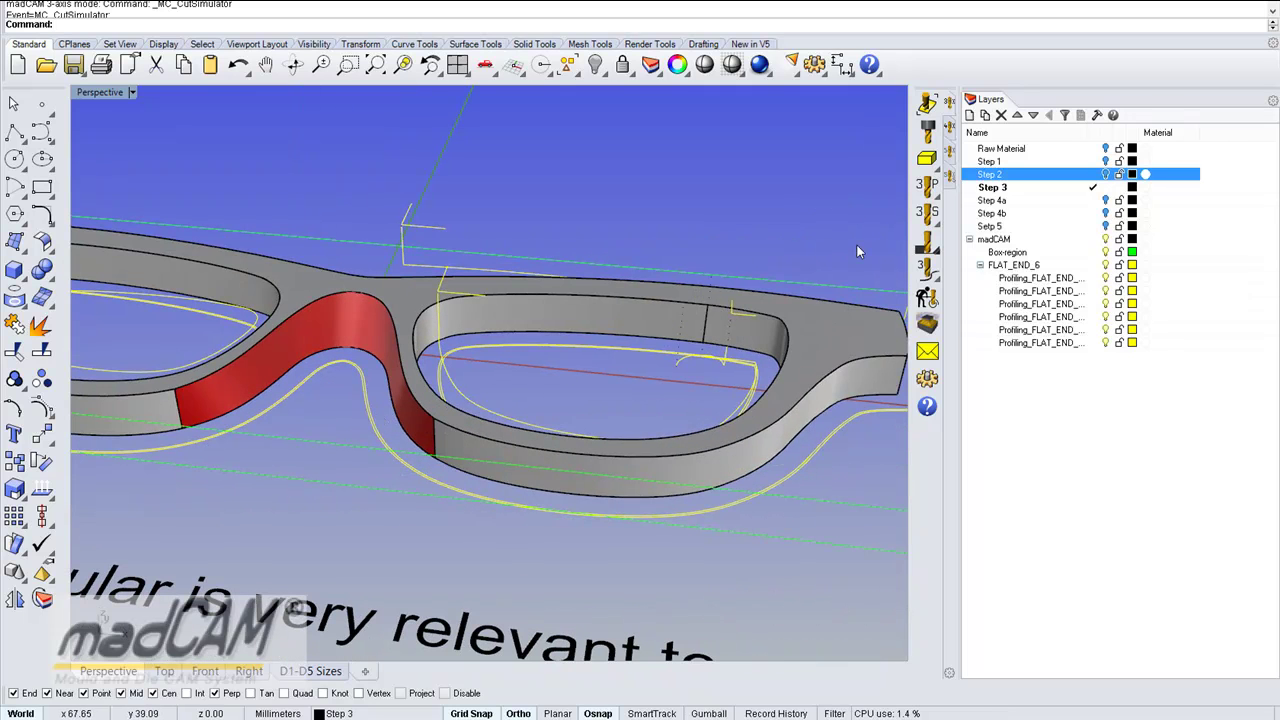
# - Switch madCAM to simultaneous 5-axis mode and set the default machine to 5-axis CMS in the options
pyautogui.click(951, 178)
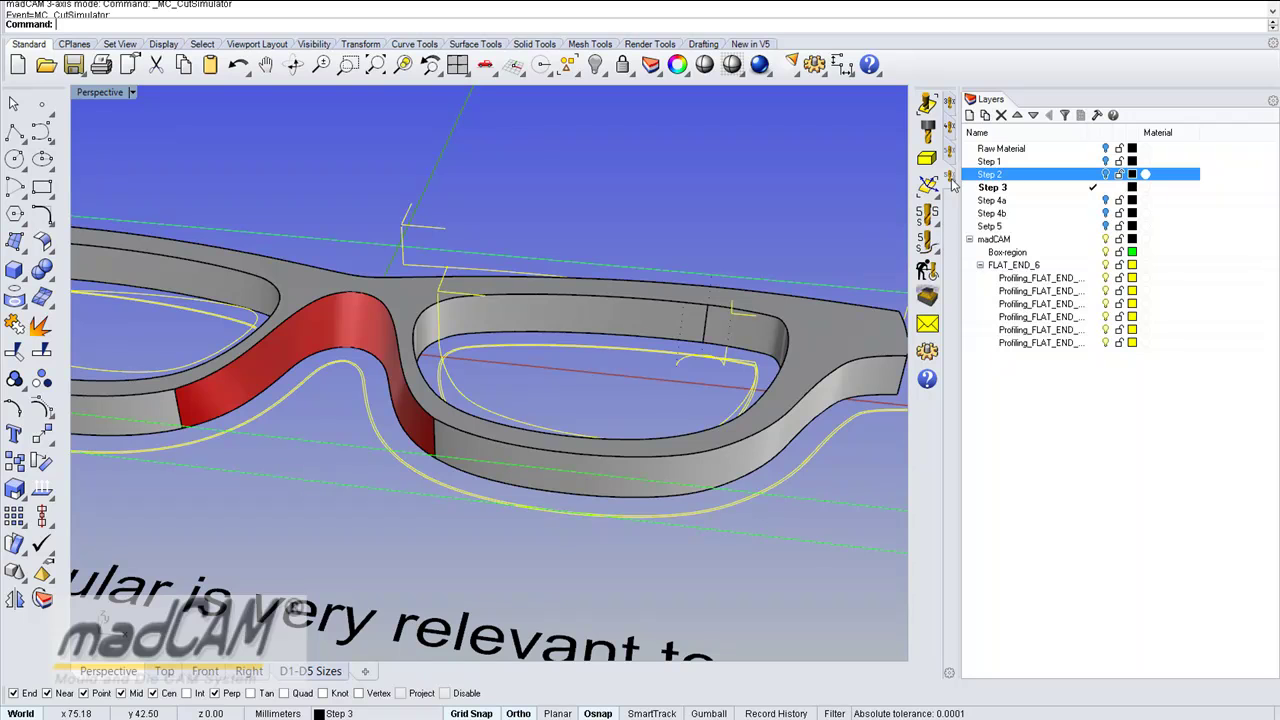
pyautogui.click(927, 351)
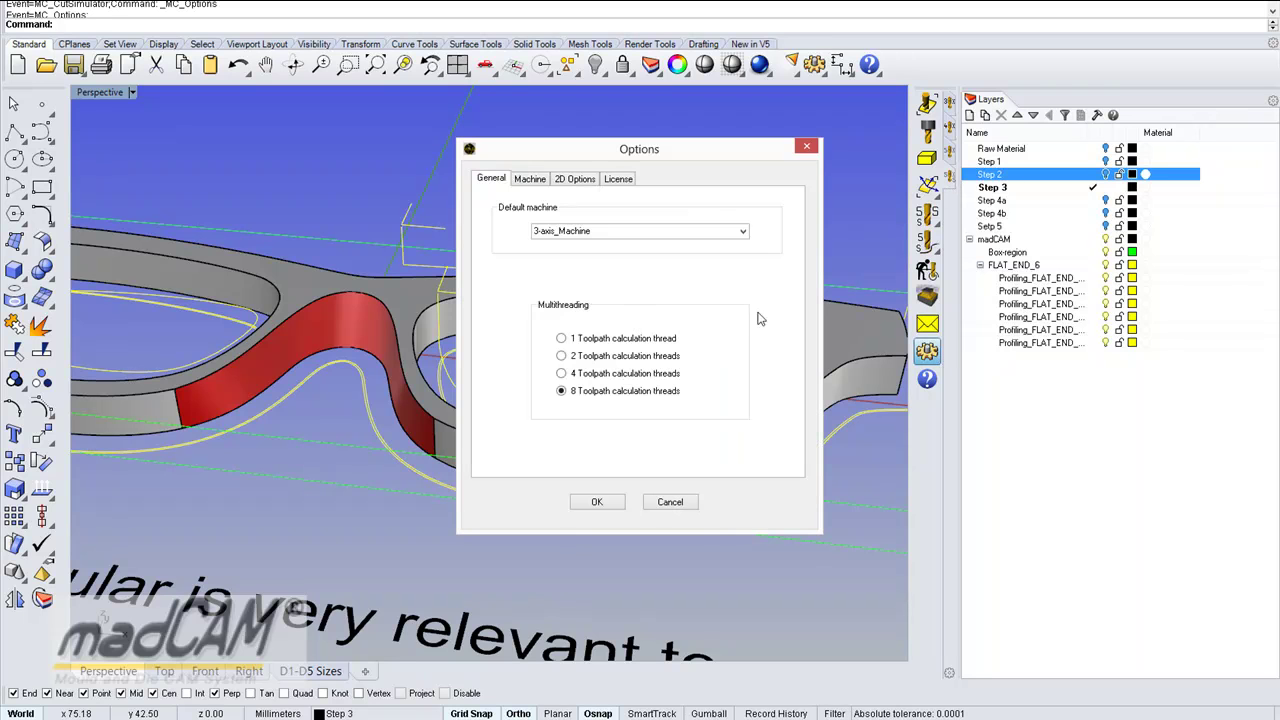
pyautogui.click(743, 232)
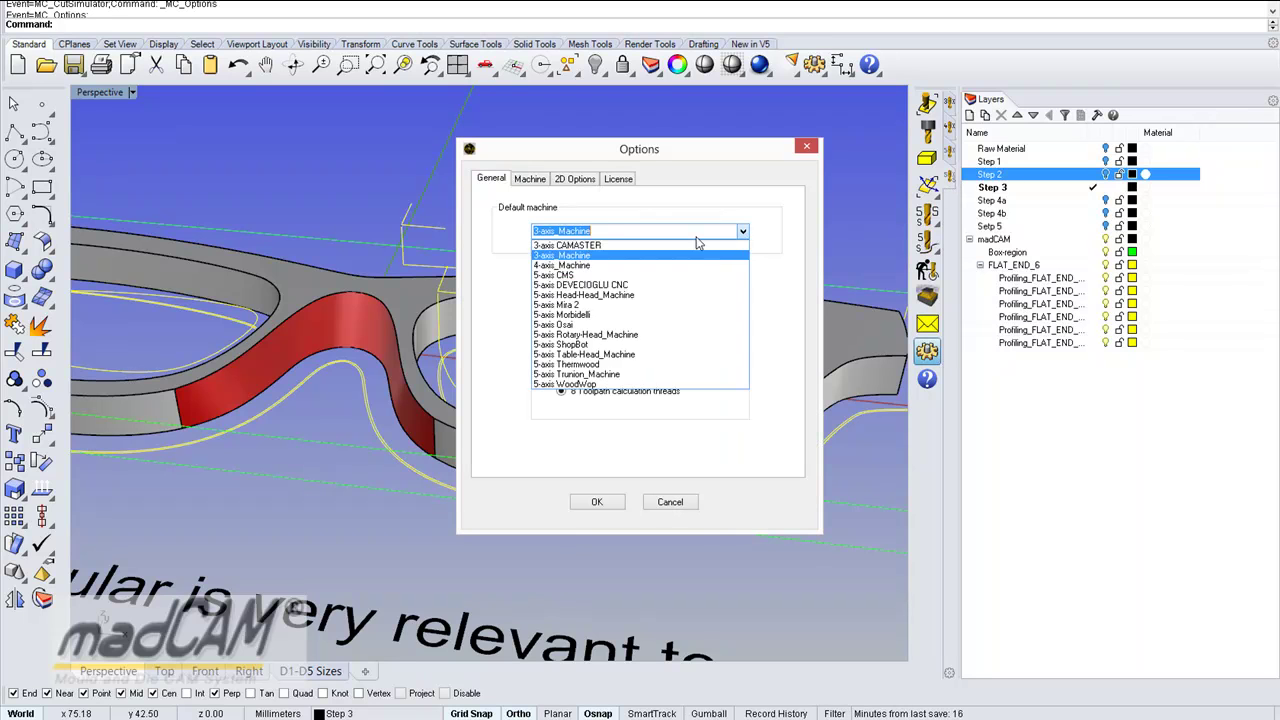
pyautogui.click(578, 279)
pyautogui.click(613, 501)
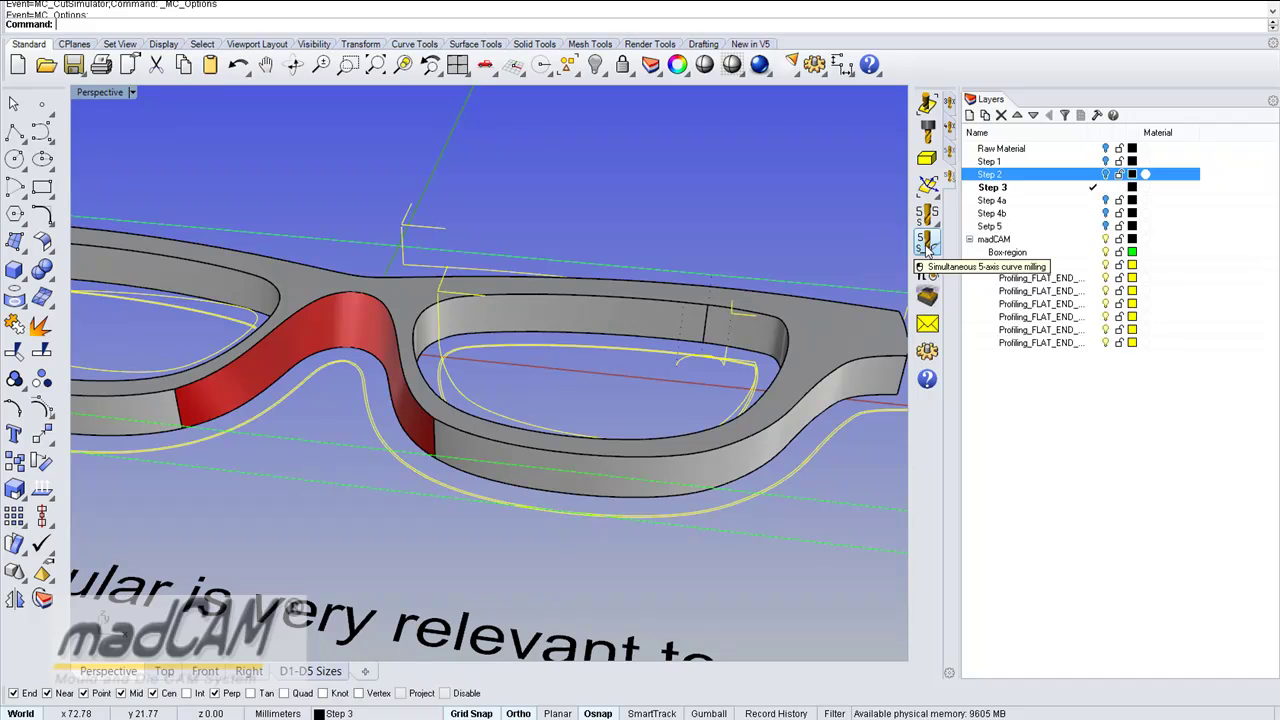
# - Start a simultaneous 5-axis Swarf Profiling on the bottom edge of the red nose-bridge surface, choosing the outer side and direction
pyautogui.click(927, 246)
pyautogui.moveTo(884, 240); pyautogui.dragTo(856, 179)
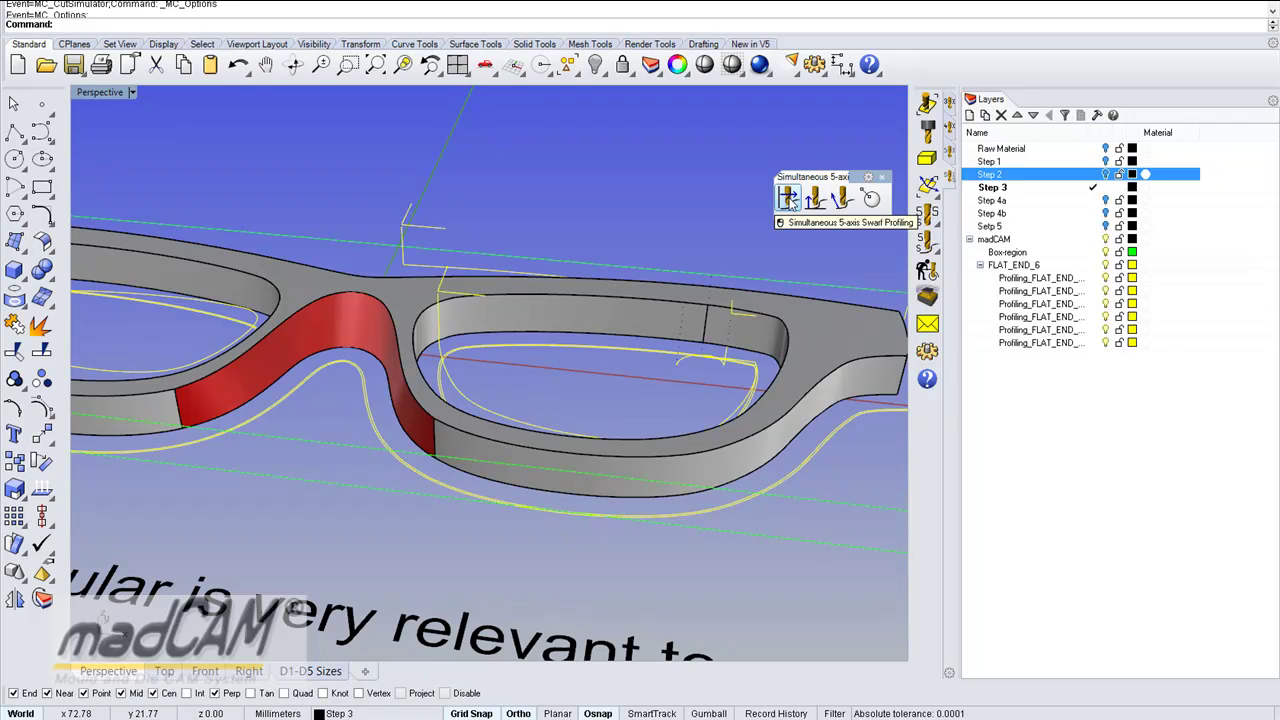
pyautogui.click(788, 198)
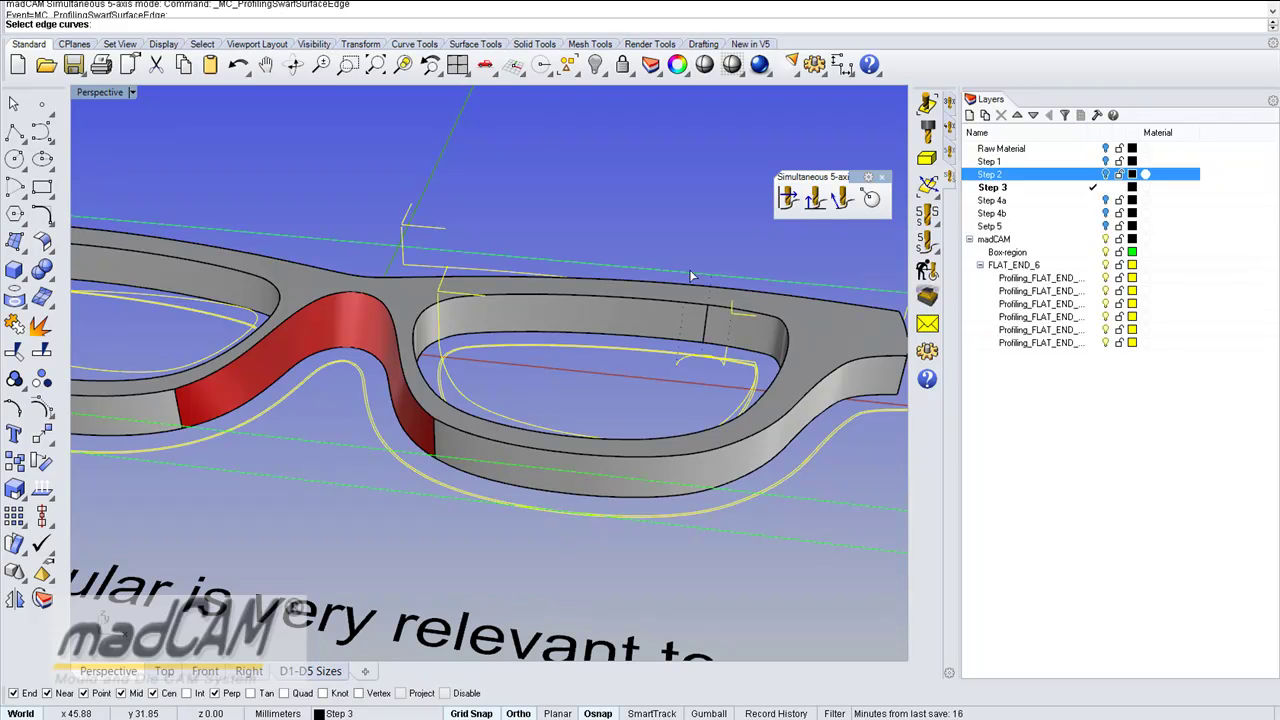
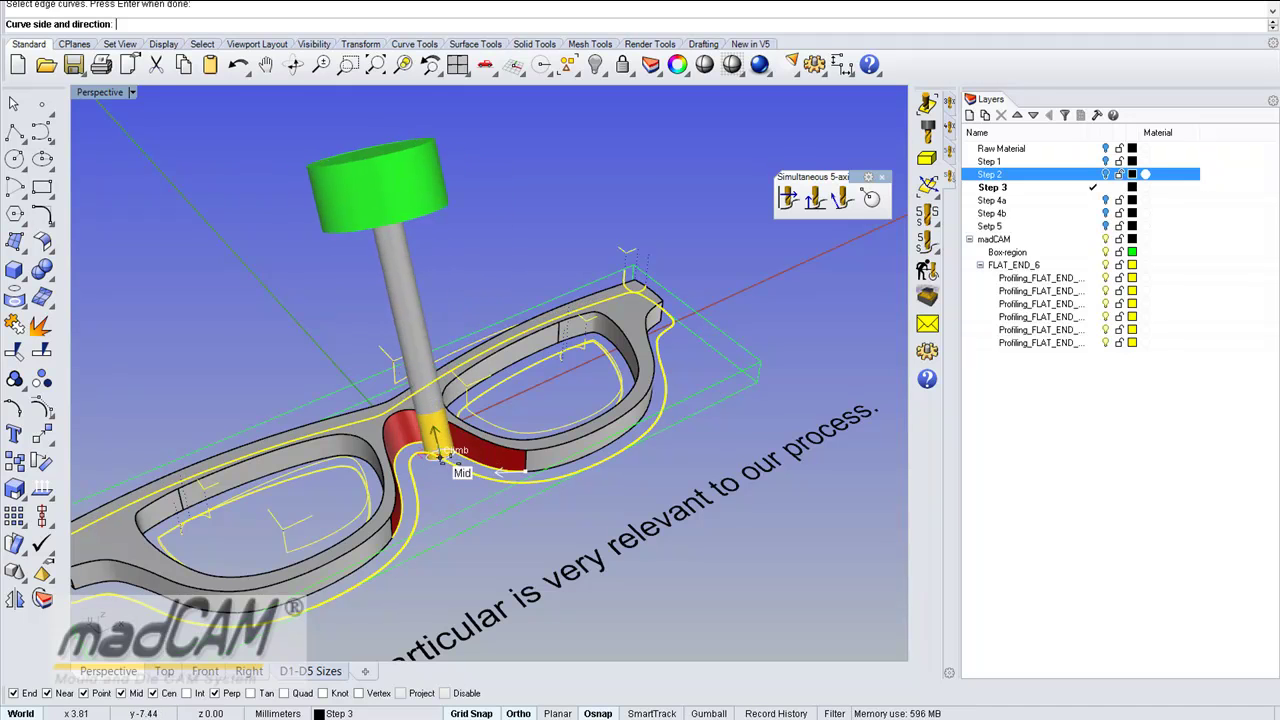
pyautogui.click(554, 534)
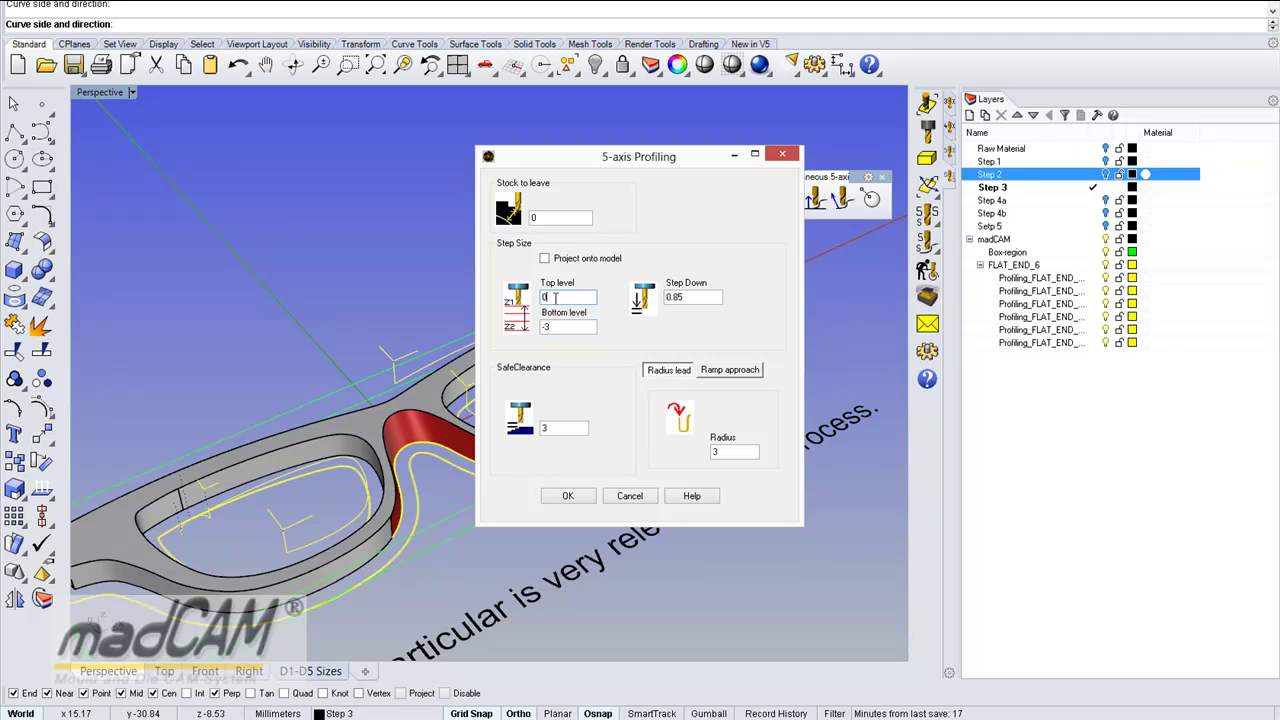
# - Generate the 5-axis roughing profile with top level -3 and stock to leave 0.2
pyautogui.write('-3')
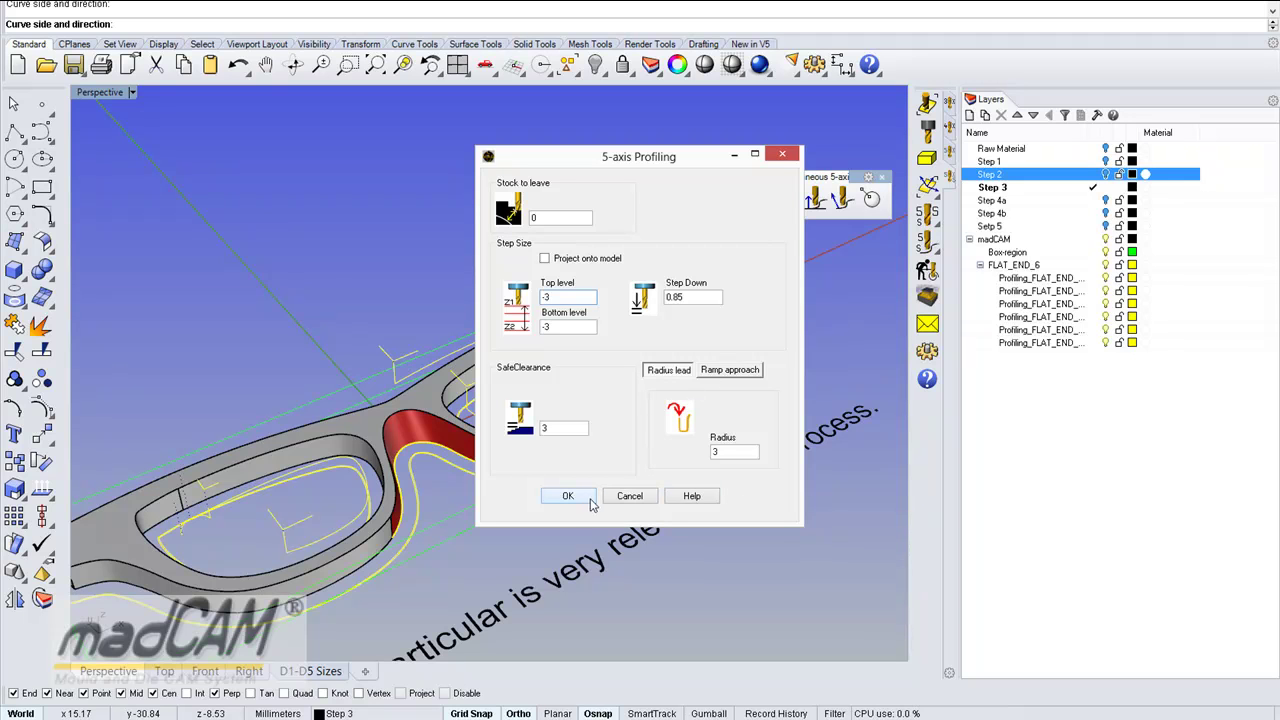
pyautogui.doubleClick(548, 217)
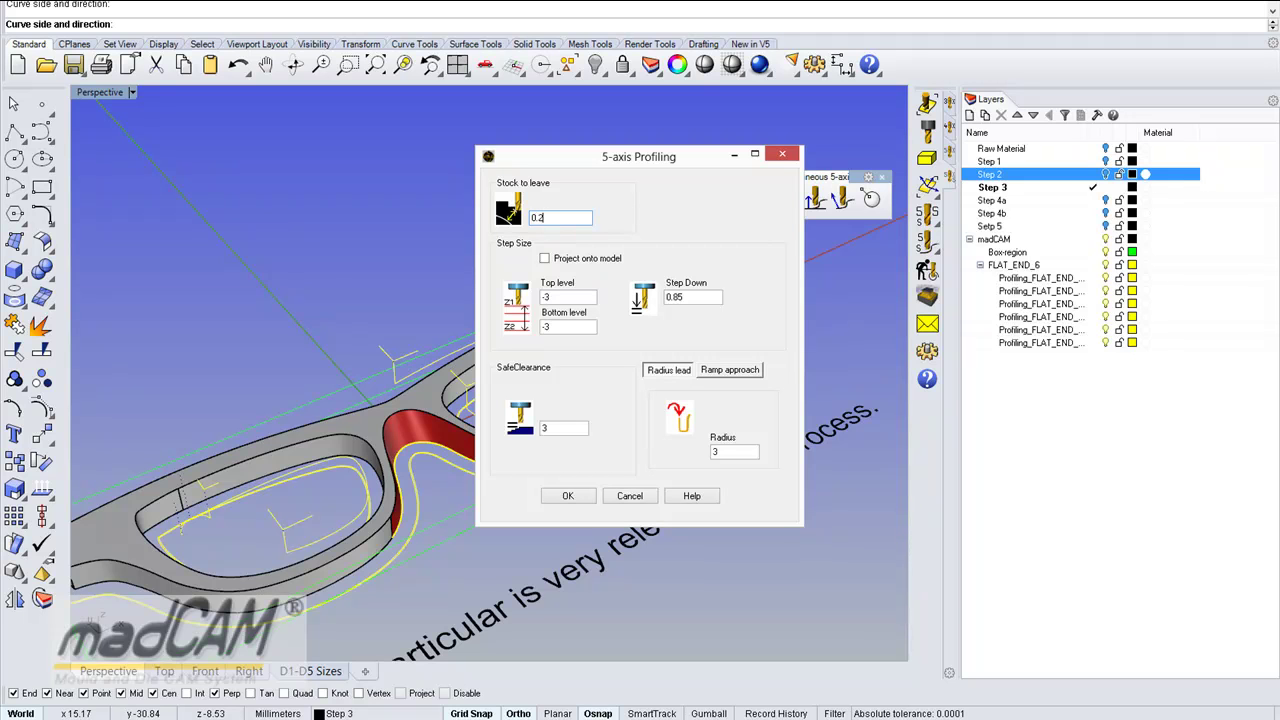
pyautogui.click(568, 496)
# - Repeat the 5-axis Swarf Profiling on the nose bridge's bottom surface edge, on the outer side with stock to leave 0
pyautogui.moveTo(577, 508); pyautogui.dragTo(629, 487, button='right')
pyautogui.scroll(4, 525, 455)
pyautogui.moveTo(540, 452); pyautogui.dragTo(528, 502, button='right')
pyautogui.rightClick(470, 522)
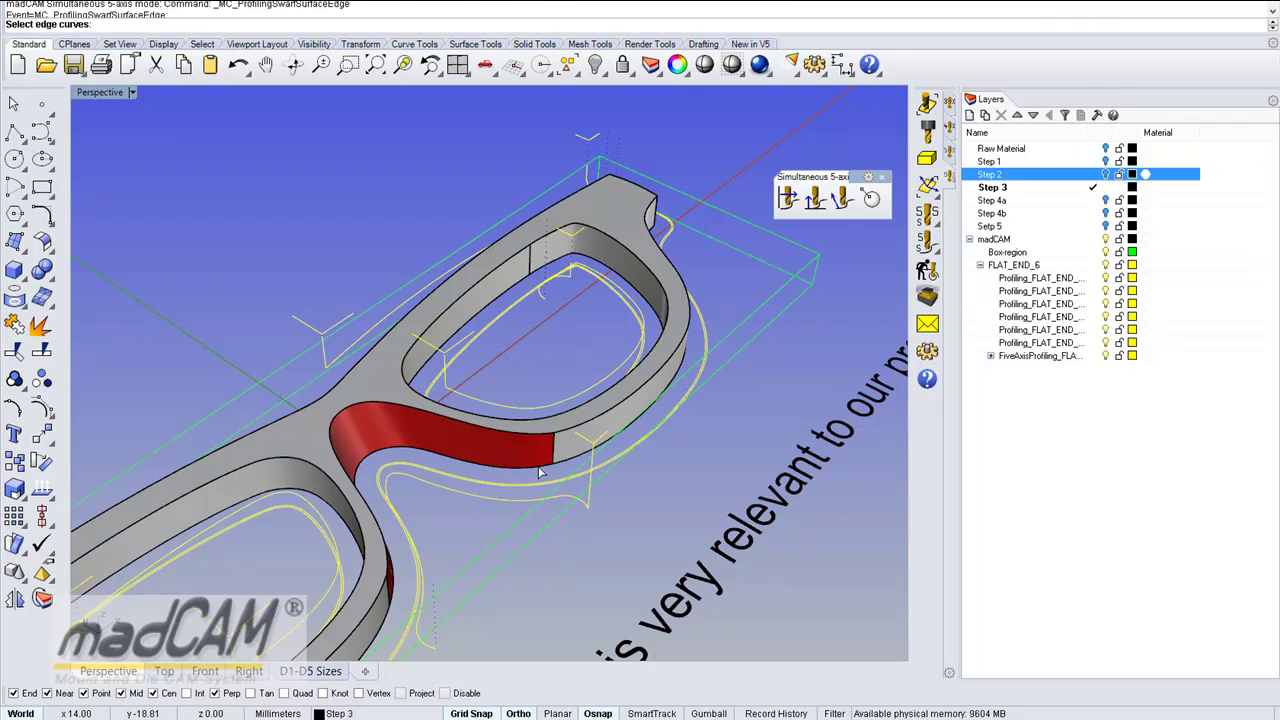
pyautogui.click(540, 473)
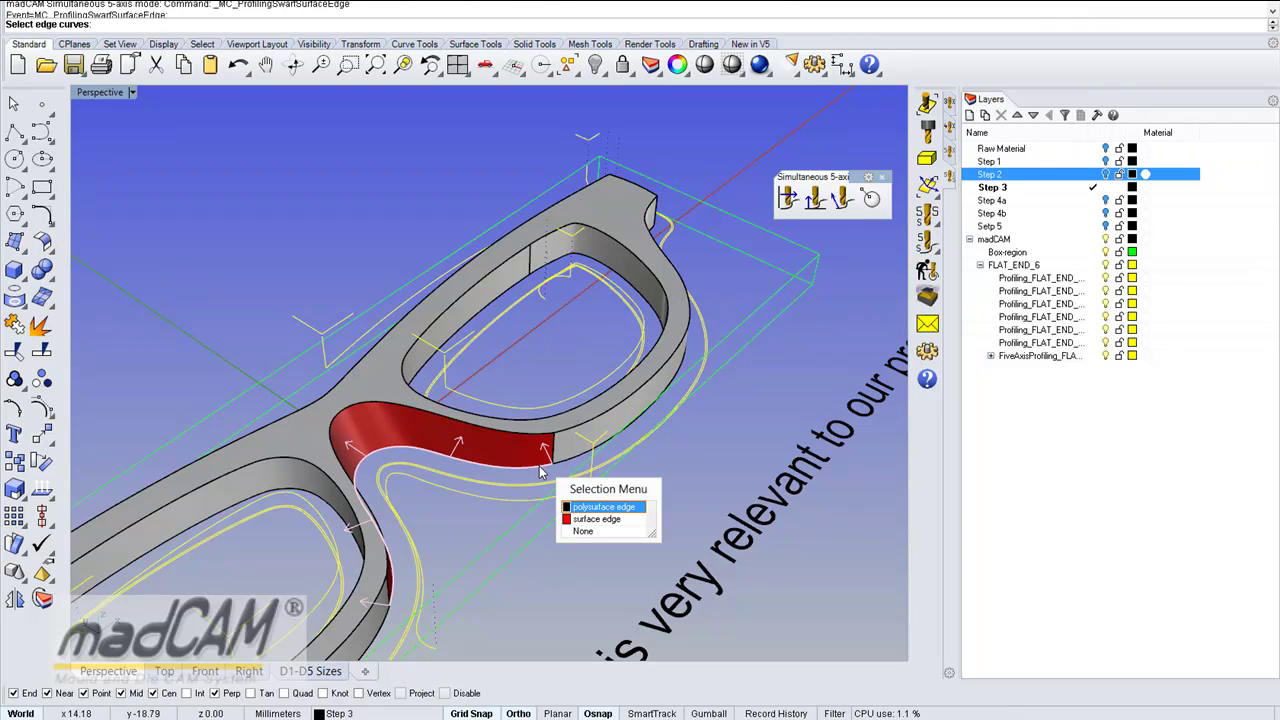
pyautogui.click(587, 522)
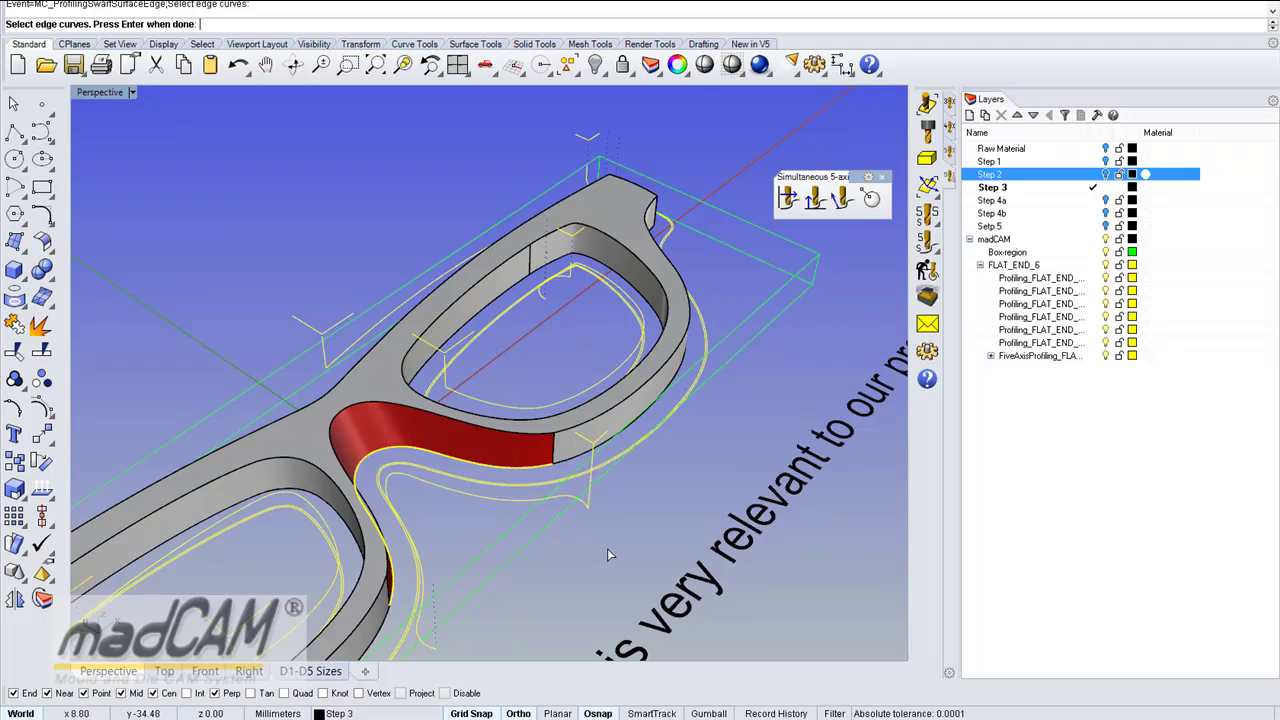
pyautogui.press('Return')
pyautogui.click(607, 547)
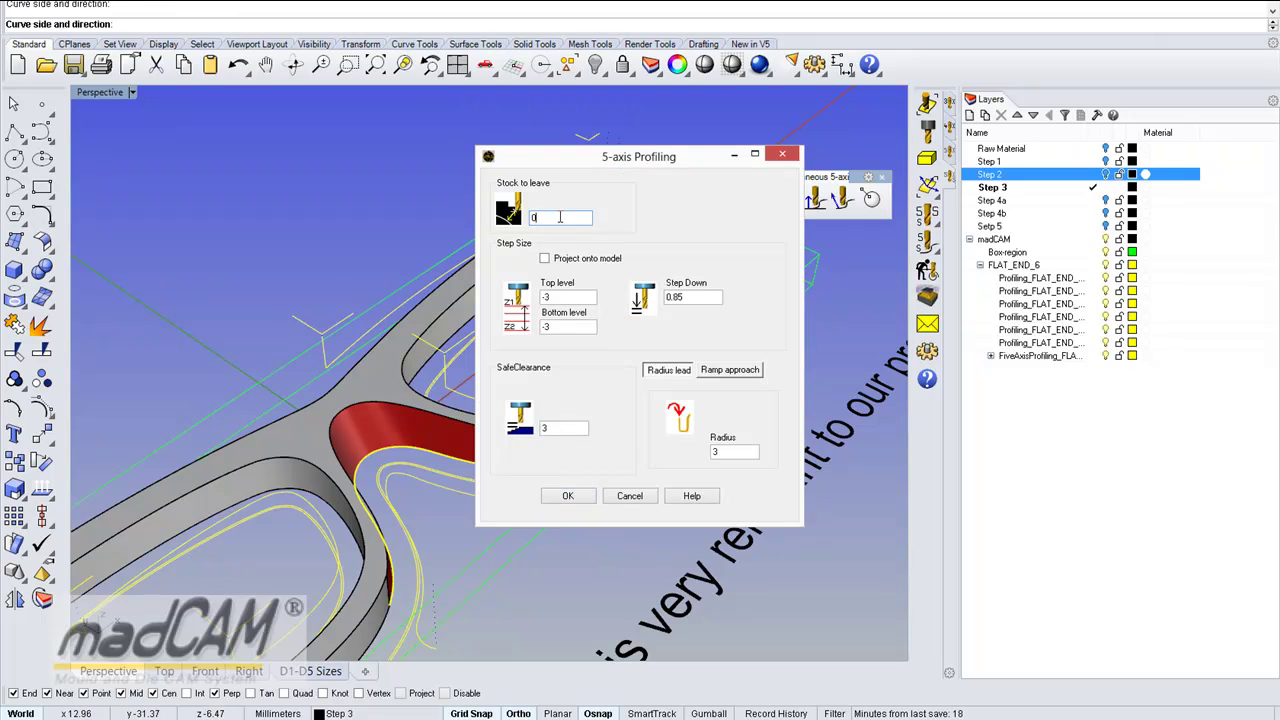
pyautogui.click(573, 497)
pyautogui.click(574, 499)
# - Select the whole glasses frame as the model for toolpath calculation
pyautogui.moveTo(627, 504); pyautogui.dragTo(635, 374, button='right')
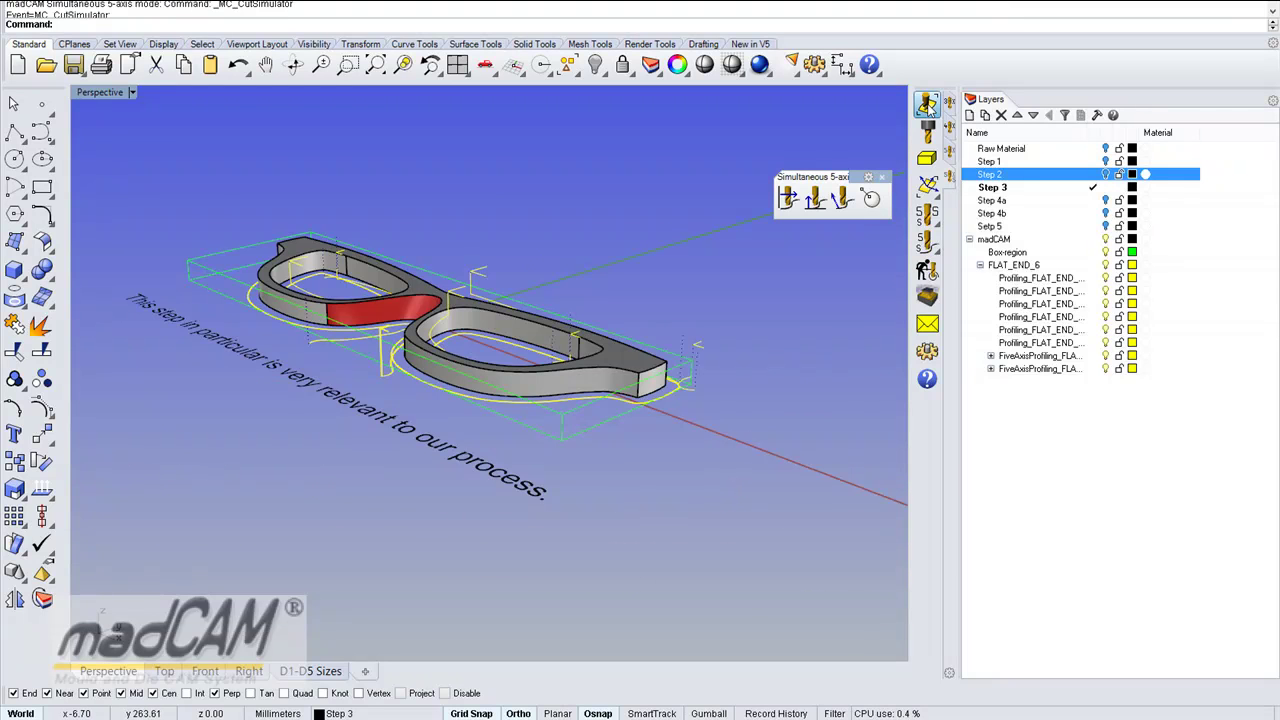
pyautogui.click(927, 104)
pyautogui.moveTo(193, 201); pyautogui.dragTo(724, 488)
pyautogui.press('Return')
pyautogui.moveTo(656, 419); pyautogui.dragTo(775, 394, button='right')
pyautogui.keyDown('shift'); pyautogui.moveTo(673, 401); pyautogui.dragTo(700, 403, button='right'); pyautogui.keyUp('shift')
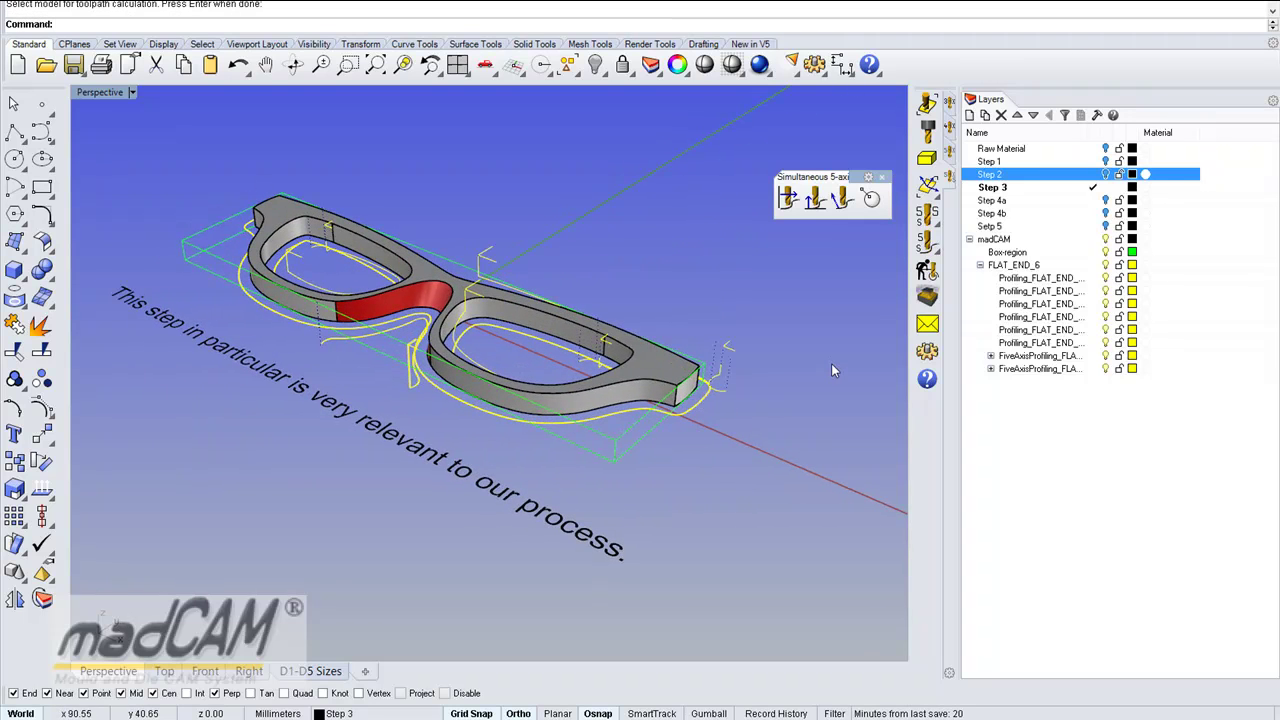
# - Run the cut simulator, skip through the earlier profiling toolpaths, play the 5-axis nose-bridge cuts, and close the simulator
pyautogui.click(927, 296)
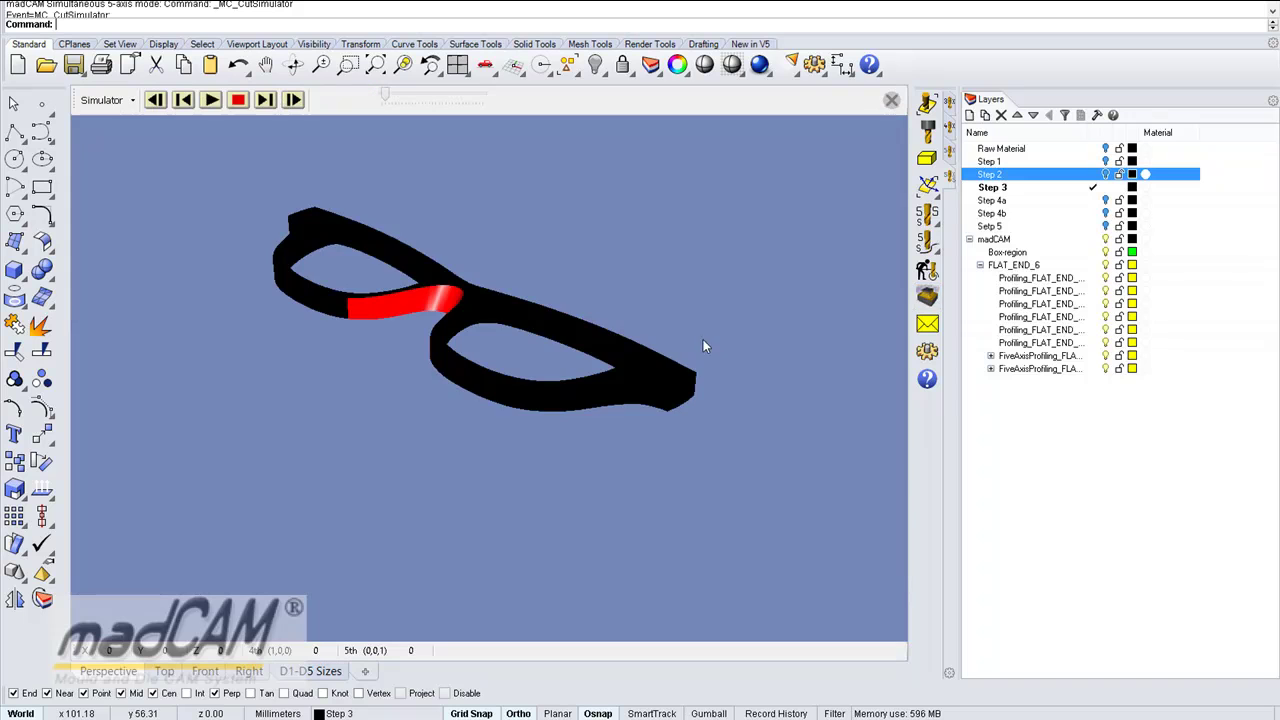
pyautogui.moveTo(480, 305); pyautogui.dragTo(496, 325, button='right')
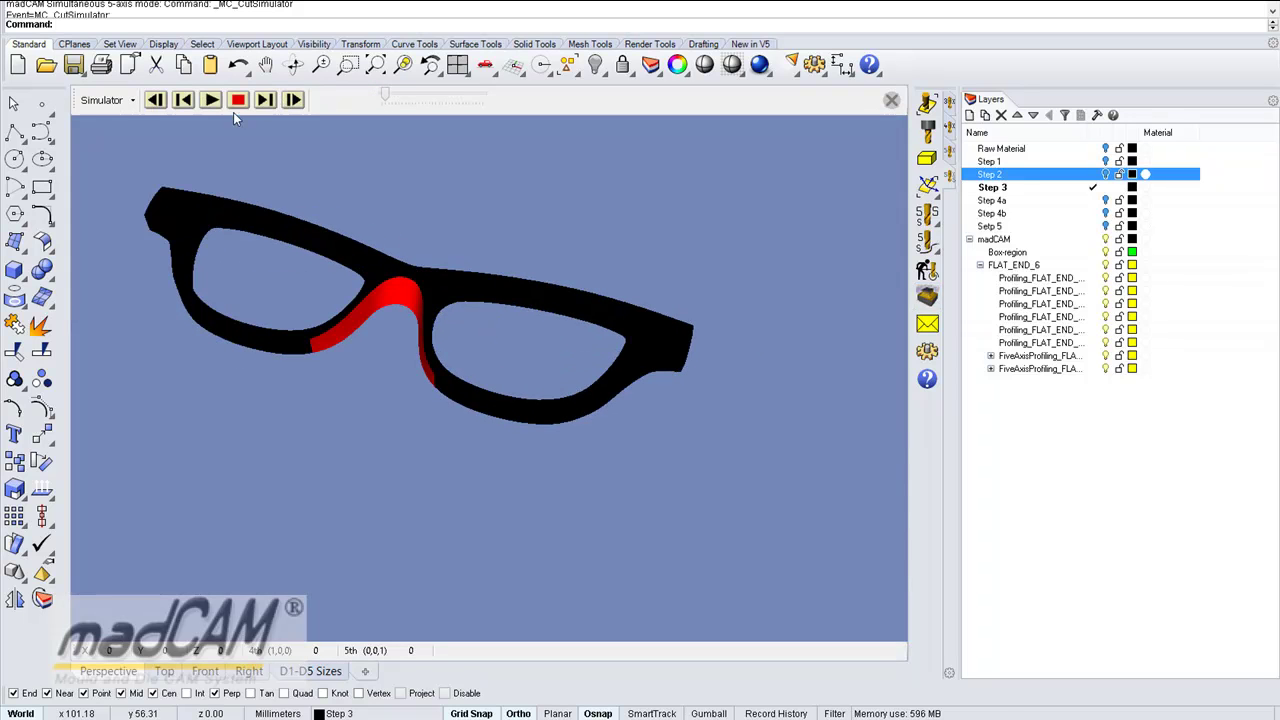
pyautogui.click(211, 99)
pyautogui.moveTo(246, 130); pyautogui.dragTo(540, 276, button='right')
pyautogui.click(266, 105)
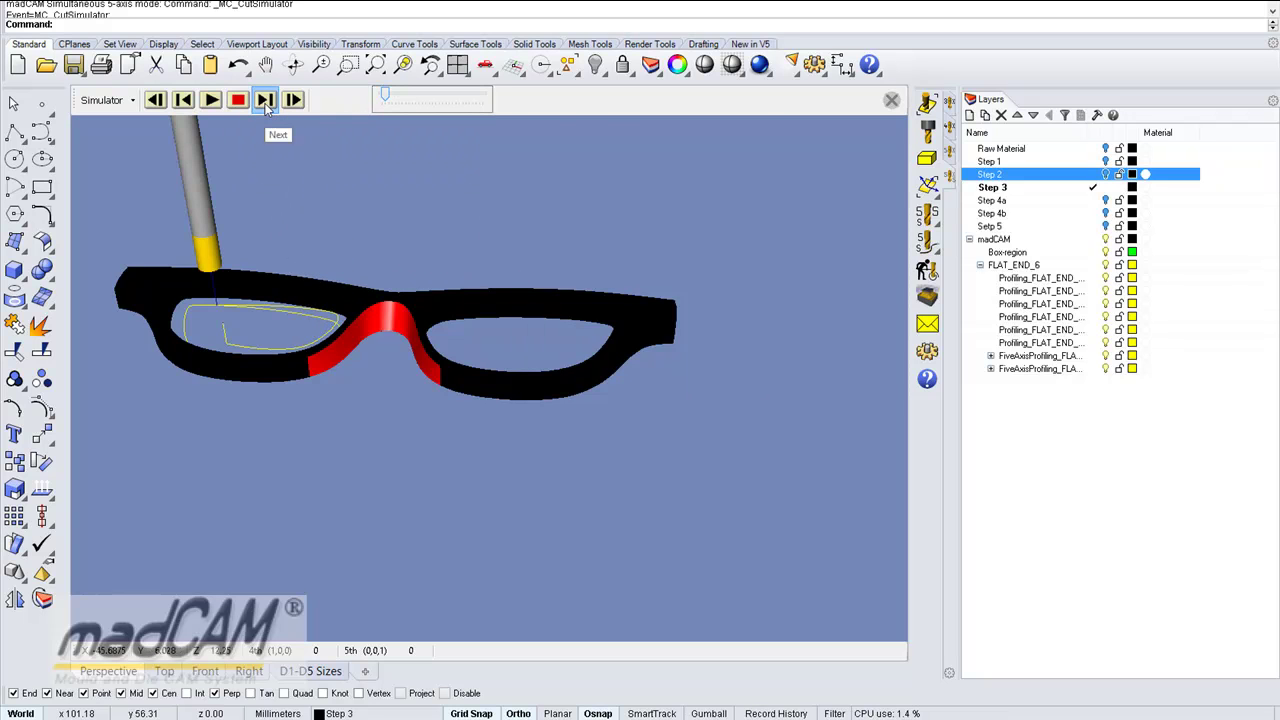
pyautogui.click(265, 100)
pyautogui.click(265, 100)
pyautogui.click(265, 100)
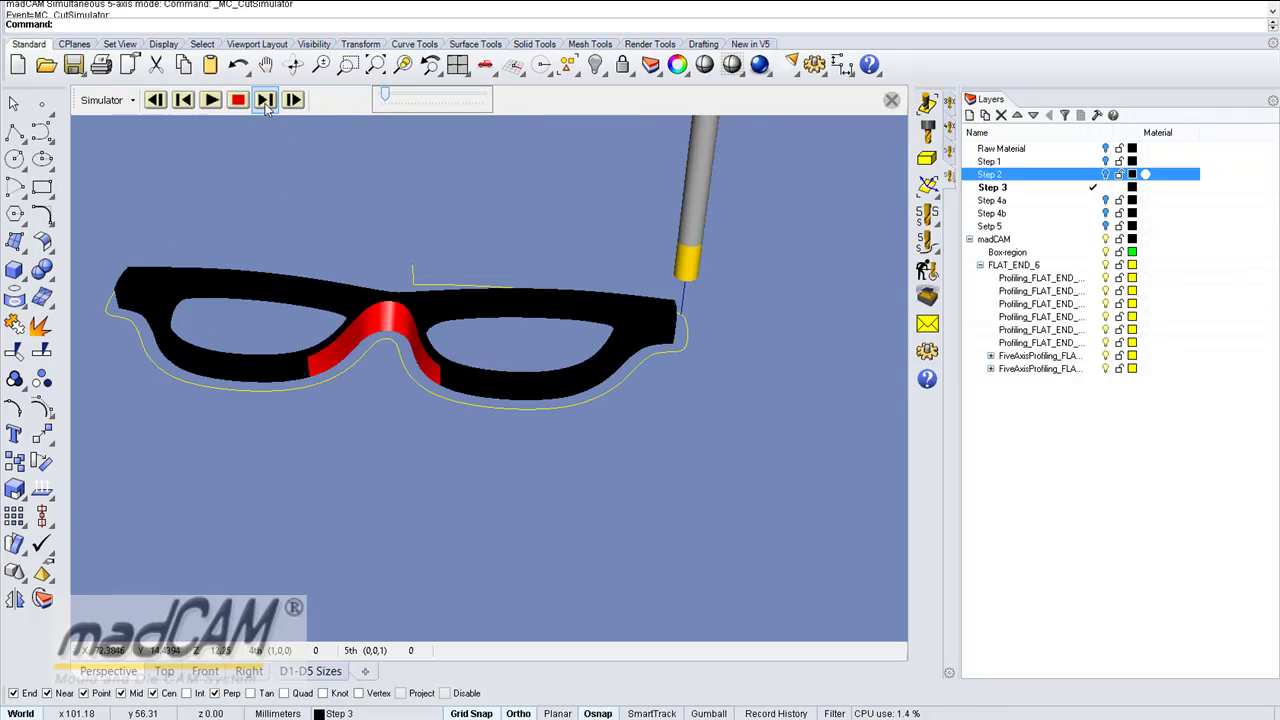
pyautogui.click(265, 100)
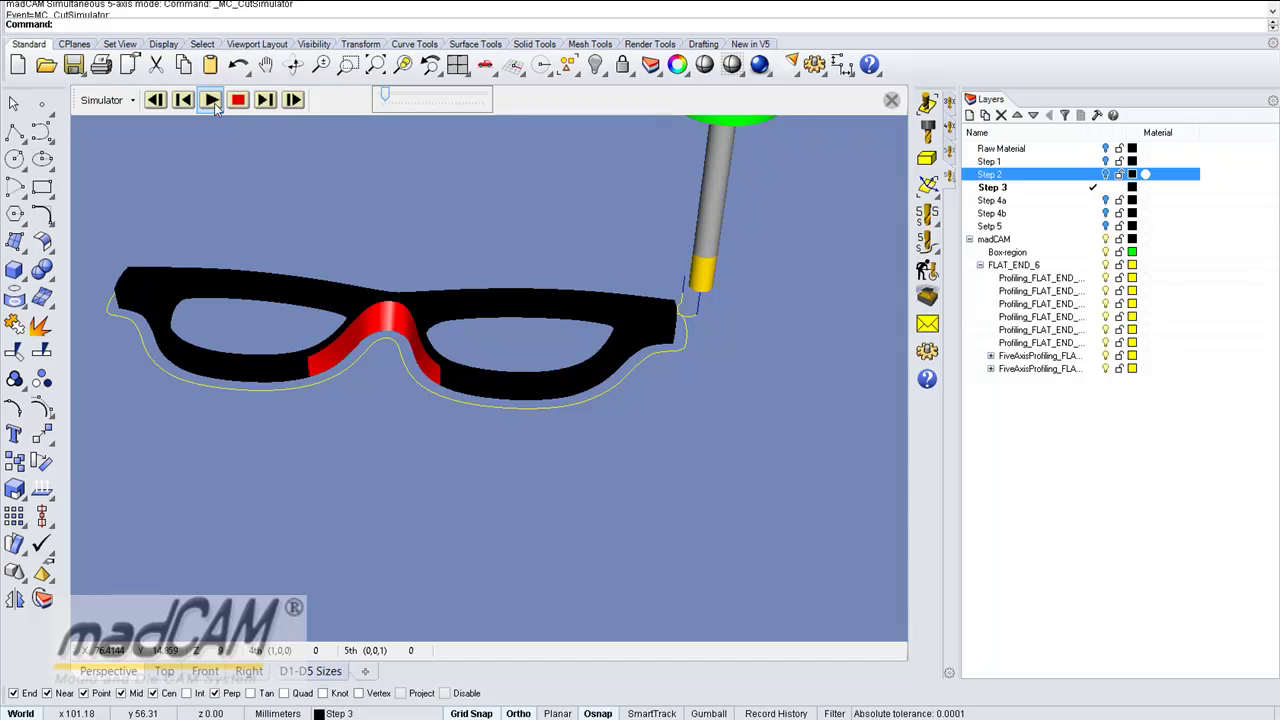
pyautogui.click(218, 104)
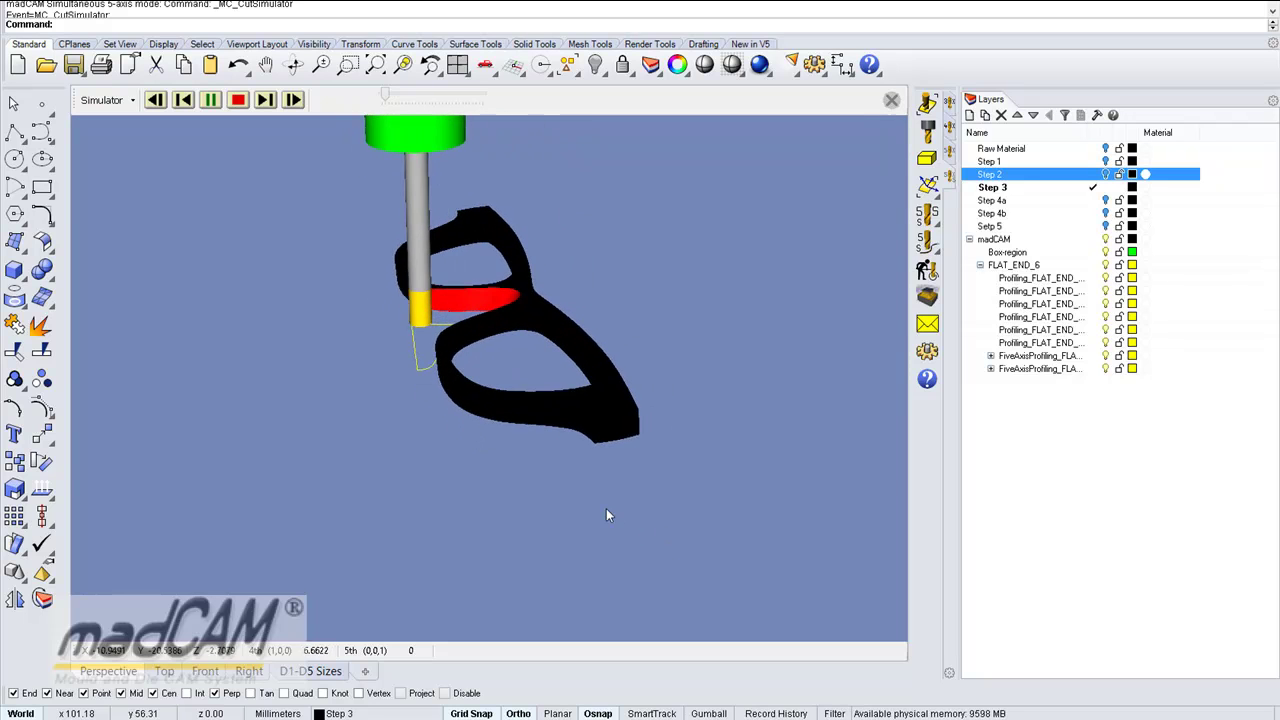
pyautogui.moveTo(547, 483); pyautogui.dragTo(681, 462, button='right')
pyautogui.click(891, 100)
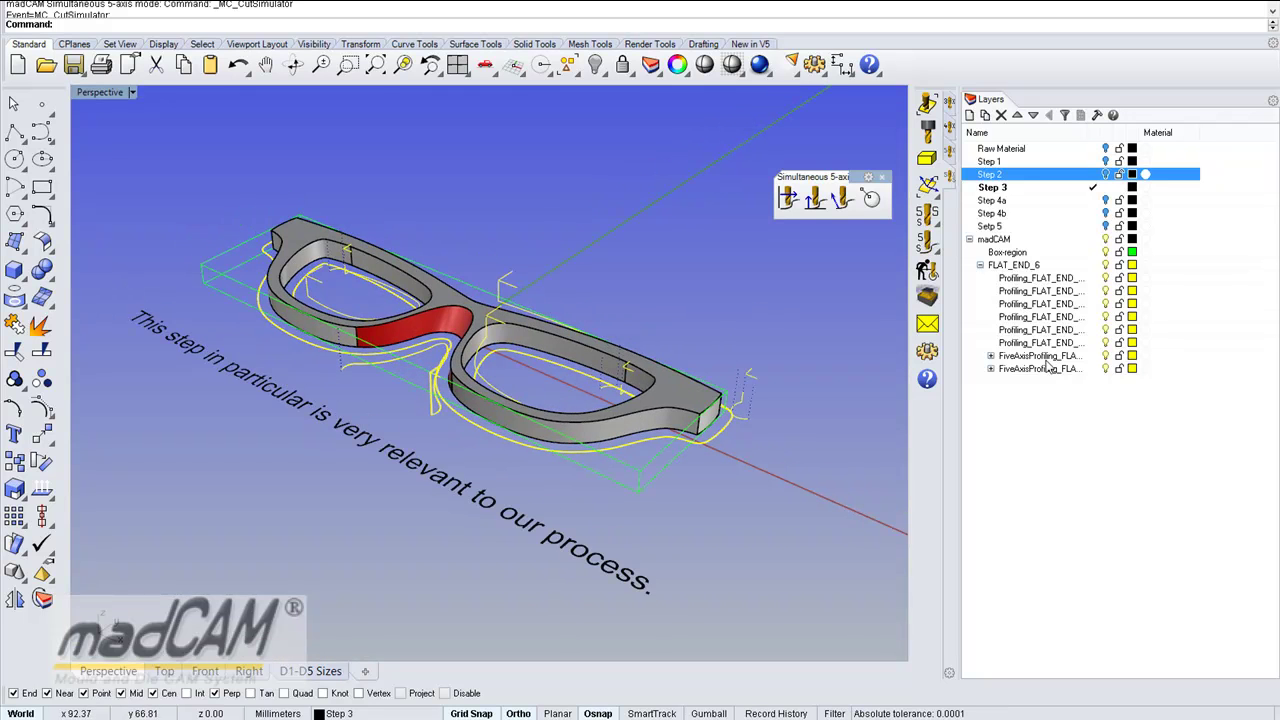
# - Make the Step 4a layer current, then hide the Step 3 layer and all the Profiling and FiveAxisProfiling toolpath layers
pyautogui.click(1095, 201)
pyautogui.click(1106, 187)
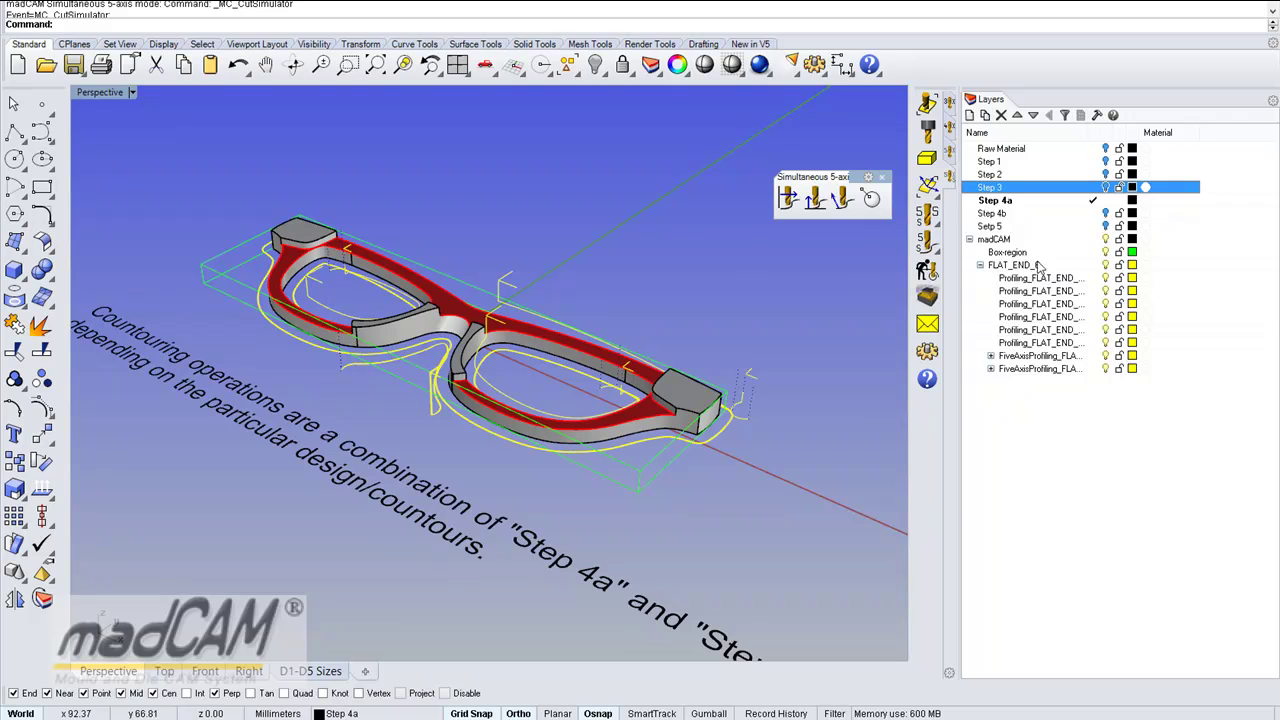
pyautogui.click(1106, 279)
pyautogui.click(1105, 292)
pyautogui.click(1106, 304)
pyautogui.click(1106, 317)
pyautogui.click(1106, 330)
pyautogui.click(1106, 343)
pyautogui.click(1106, 356)
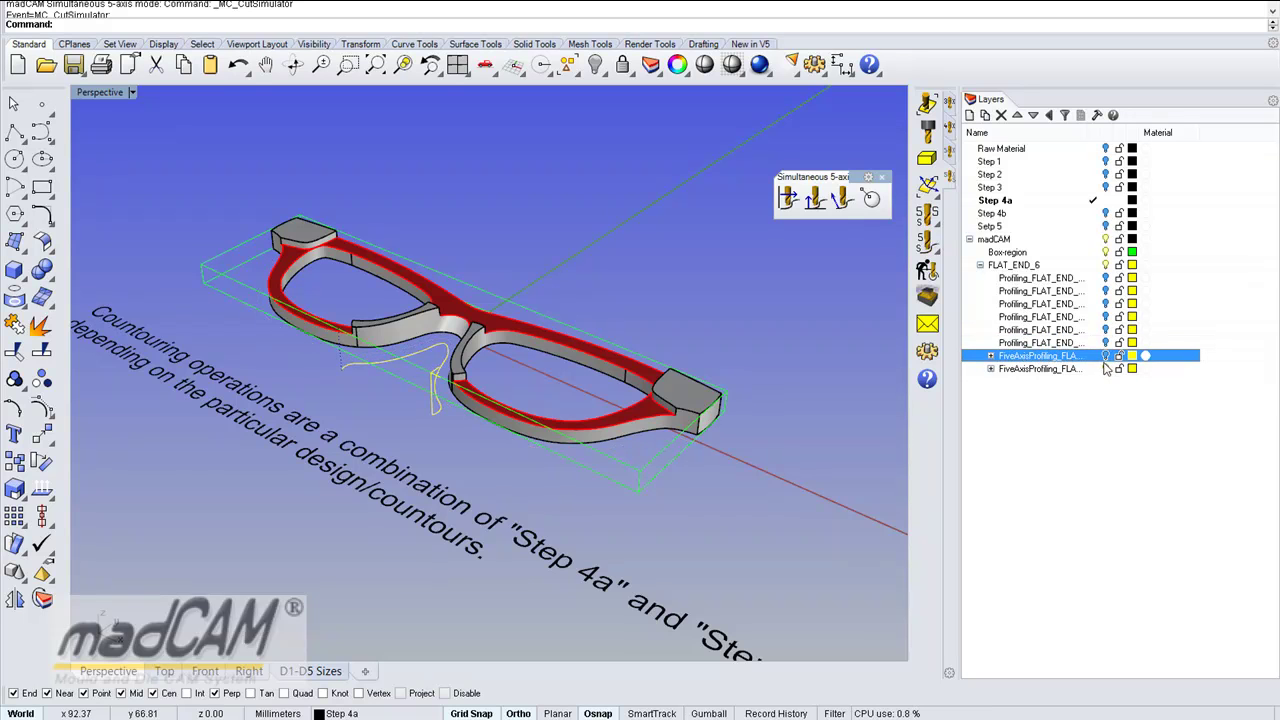
pyautogui.click(1106, 369)
# - Set the frame's red top contour surface as the drive surface and pick its direction
pyautogui.moveTo(465, 383); pyautogui.dragTo(583, 324, button='right')
pyautogui.scroll(2, 507, 352)
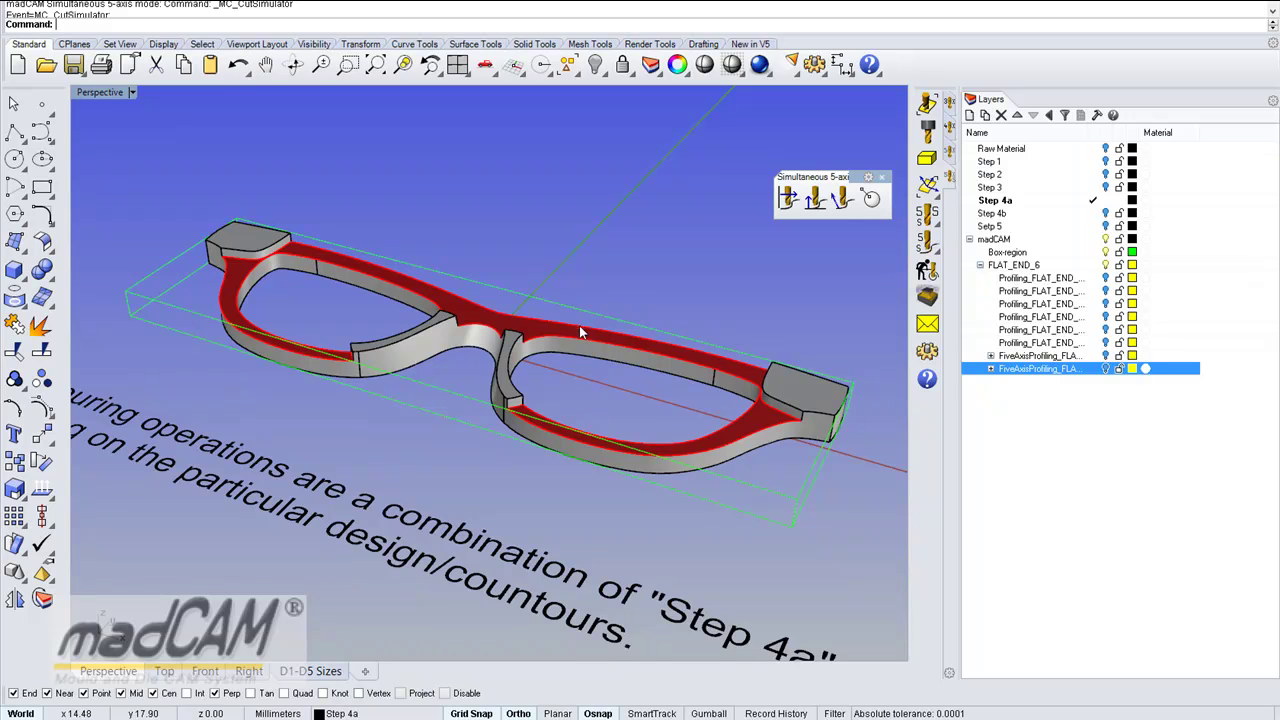
pyautogui.moveTo(620, 308); pyautogui.dragTo(586, 317, button='right')
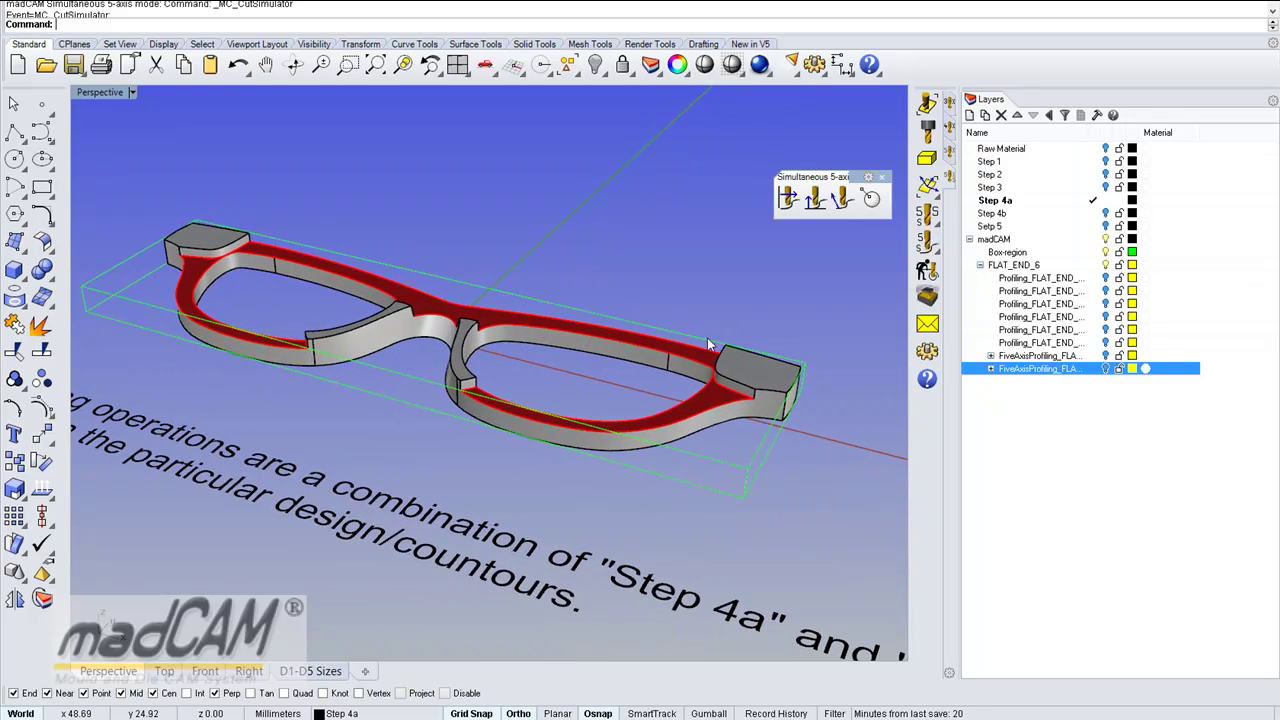
pyautogui.moveTo(710, 331); pyautogui.dragTo(800, 314, button='right')
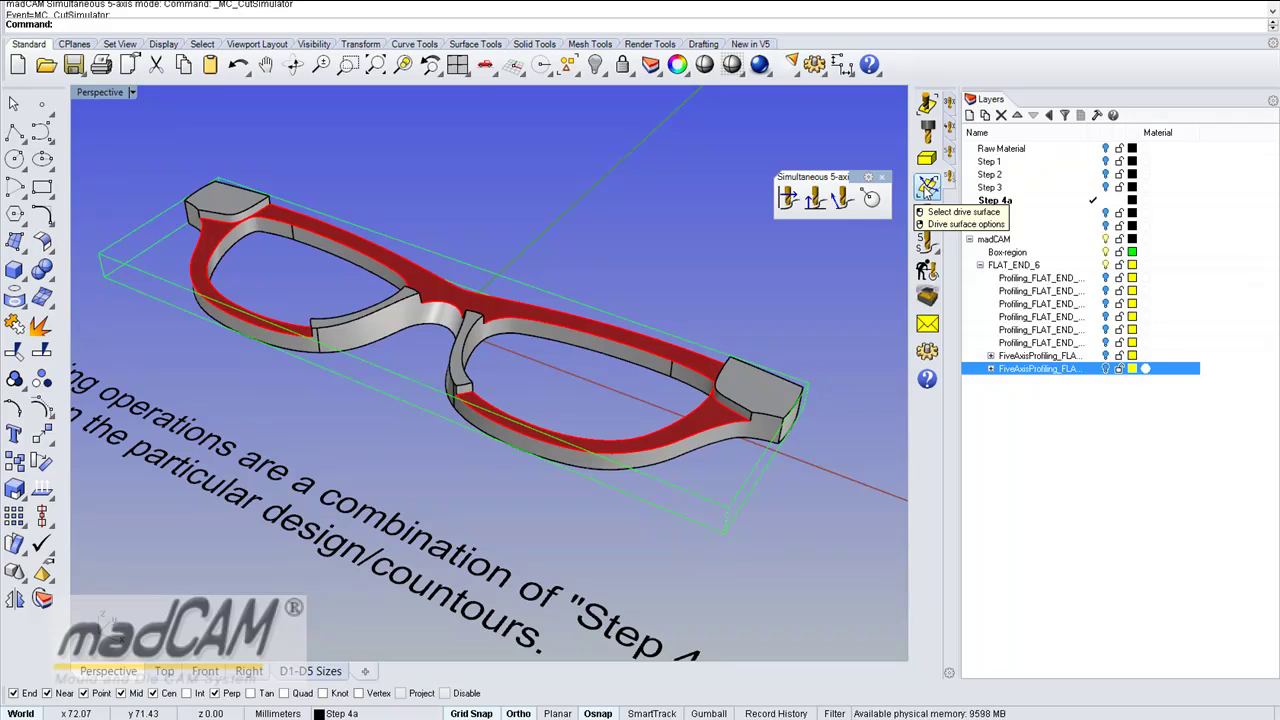
pyautogui.click(928, 188)
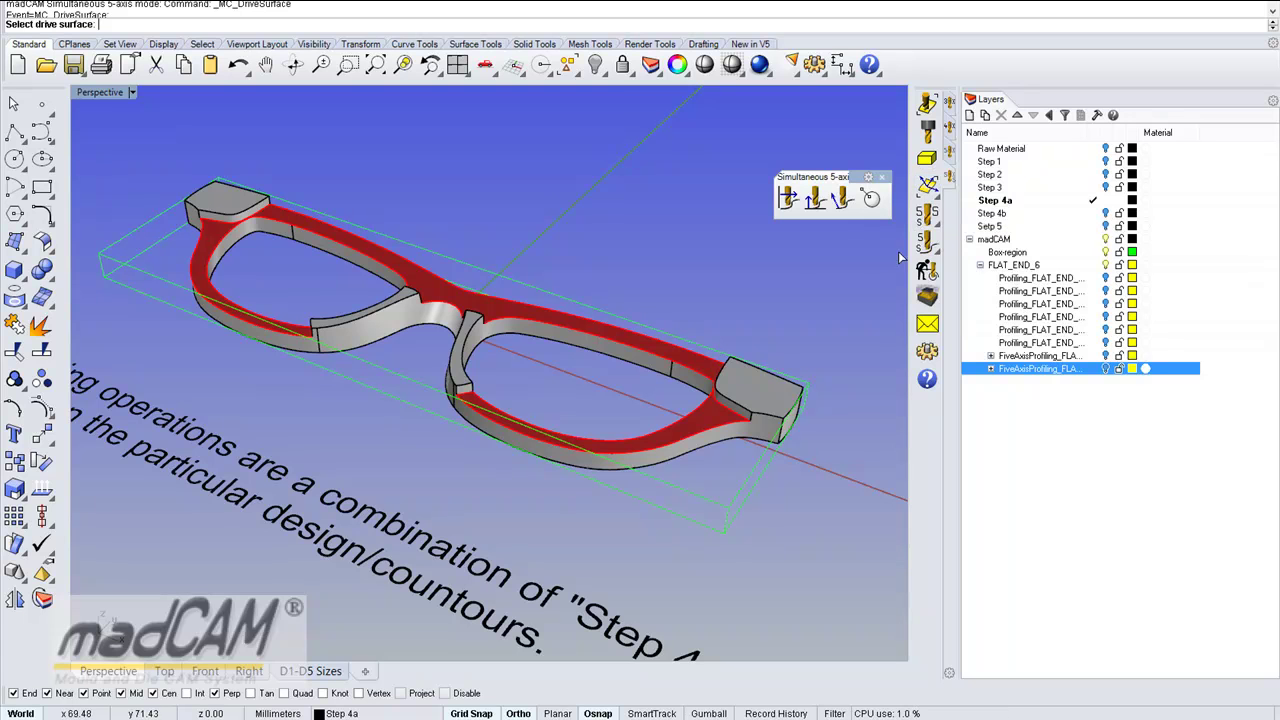
pyautogui.click(703, 428)
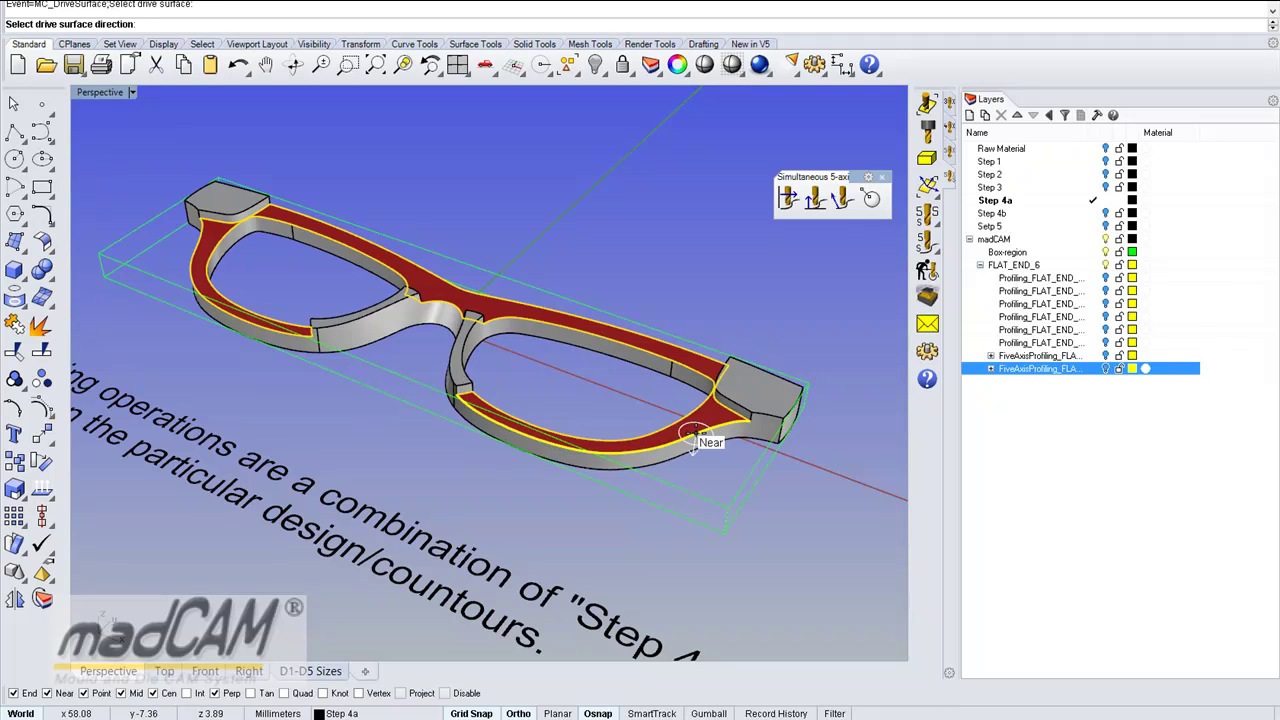
pyautogui.click(694, 433)
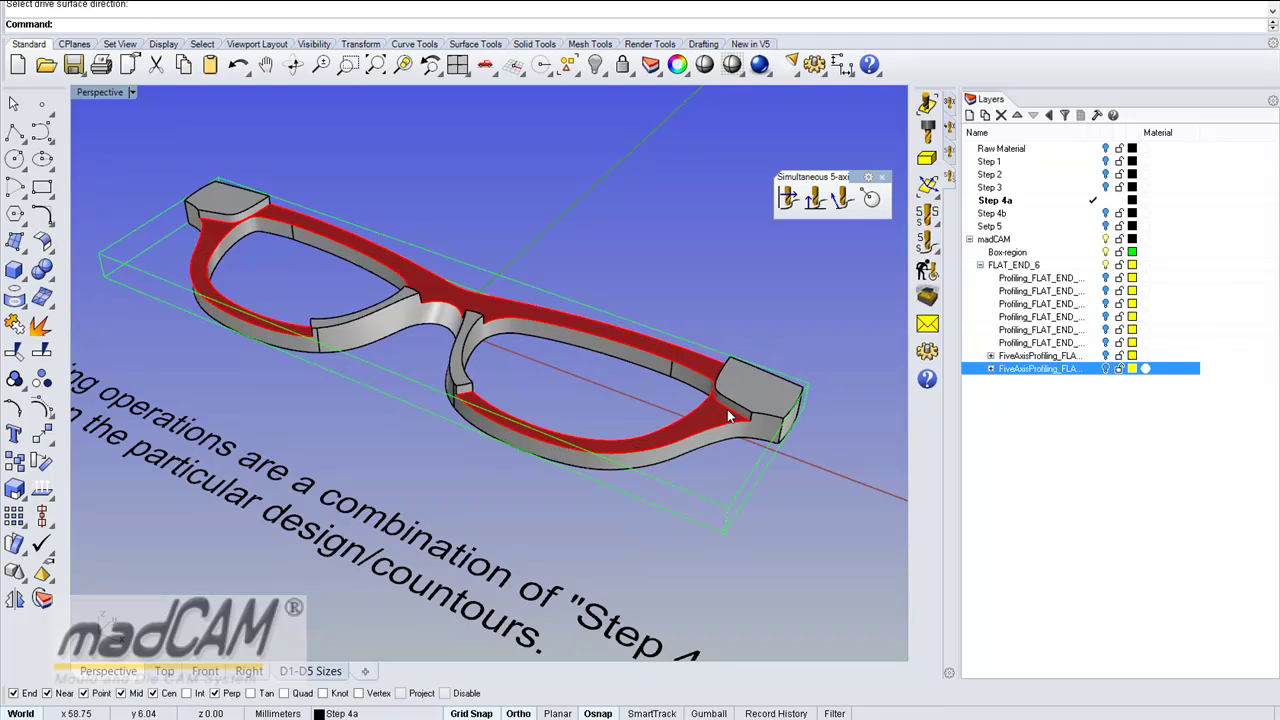
# - Create a Planar finishing toolpath on the red drive surface using the Contouring direction and a step over of 2
pyautogui.click(927, 215)
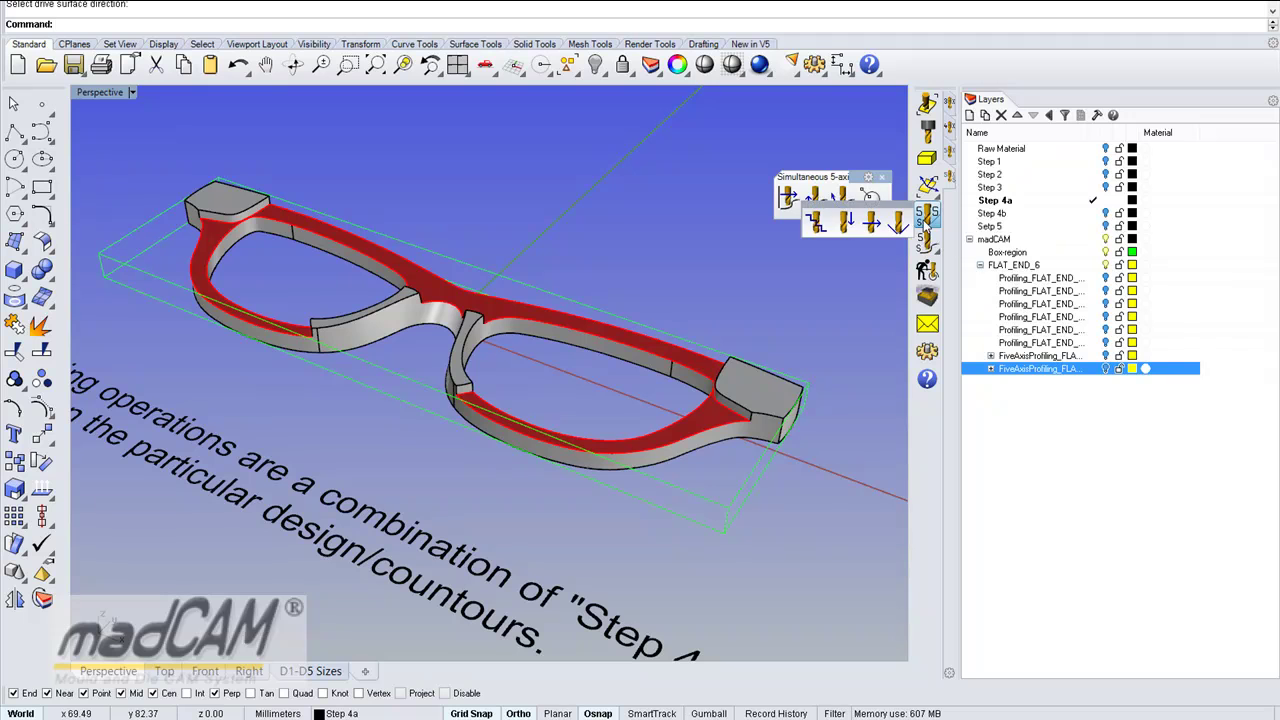
pyautogui.click(872, 228)
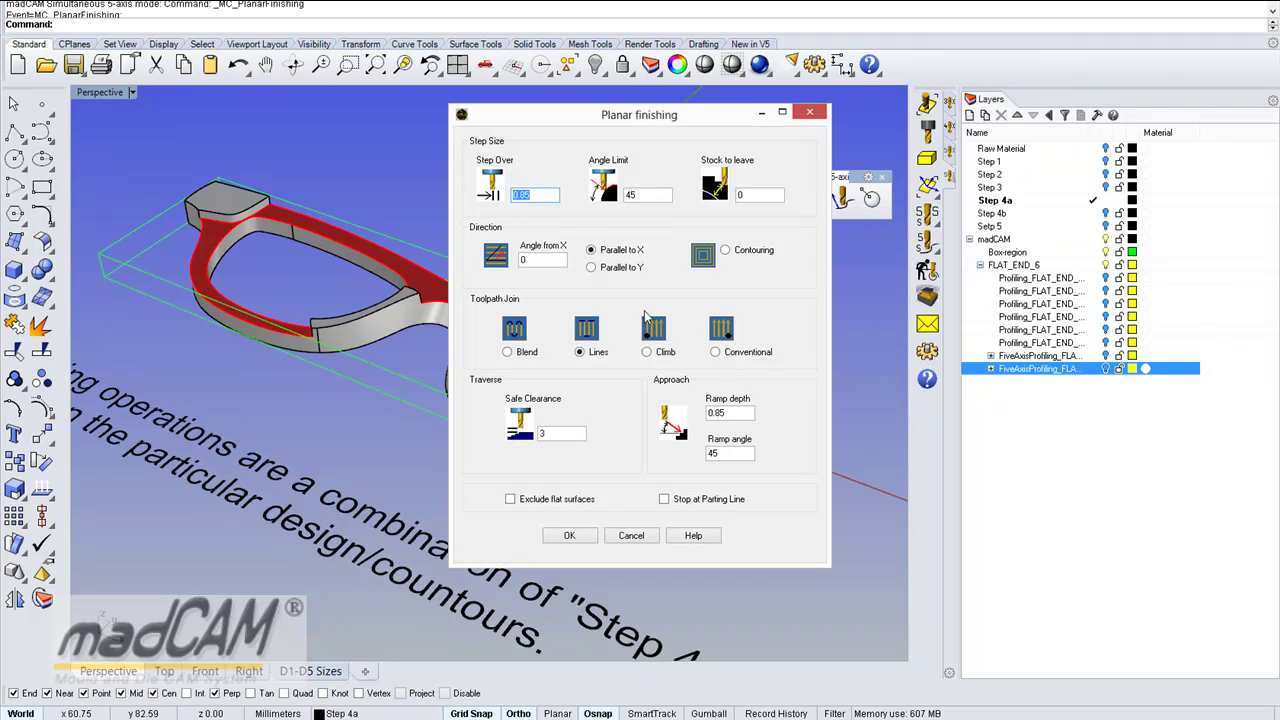
pyautogui.click(727, 251)
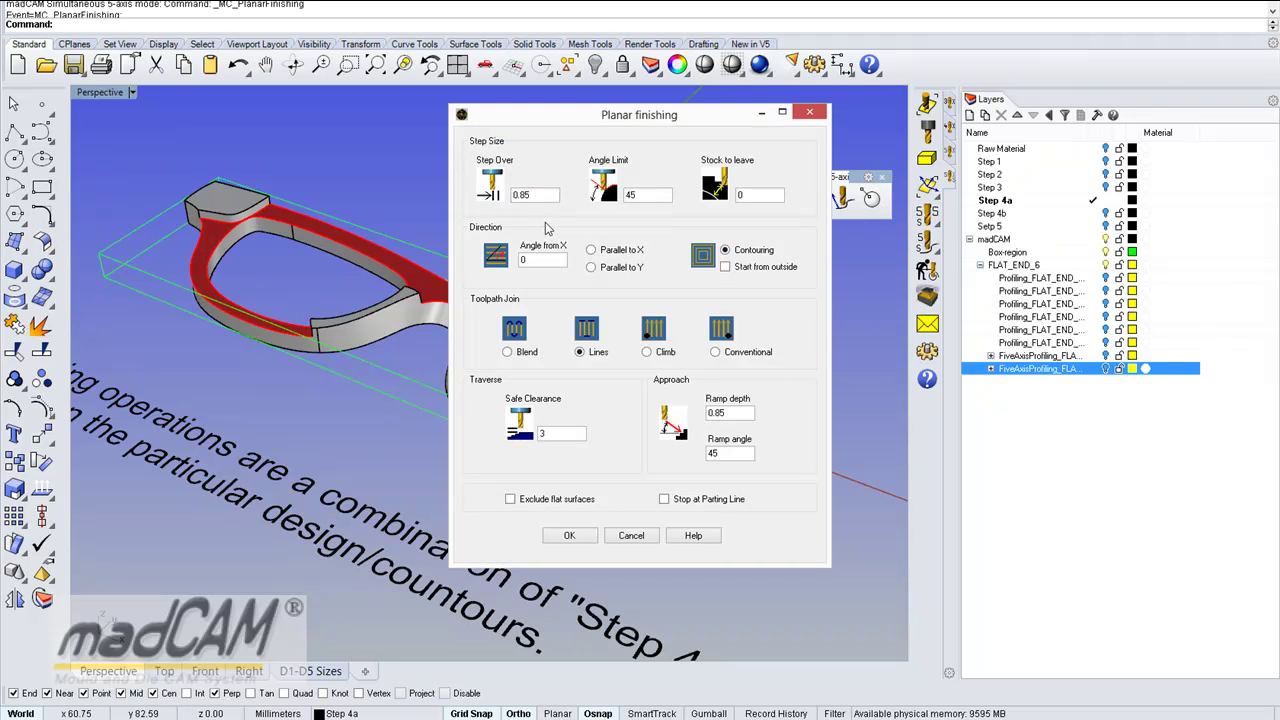
pyautogui.write('2')
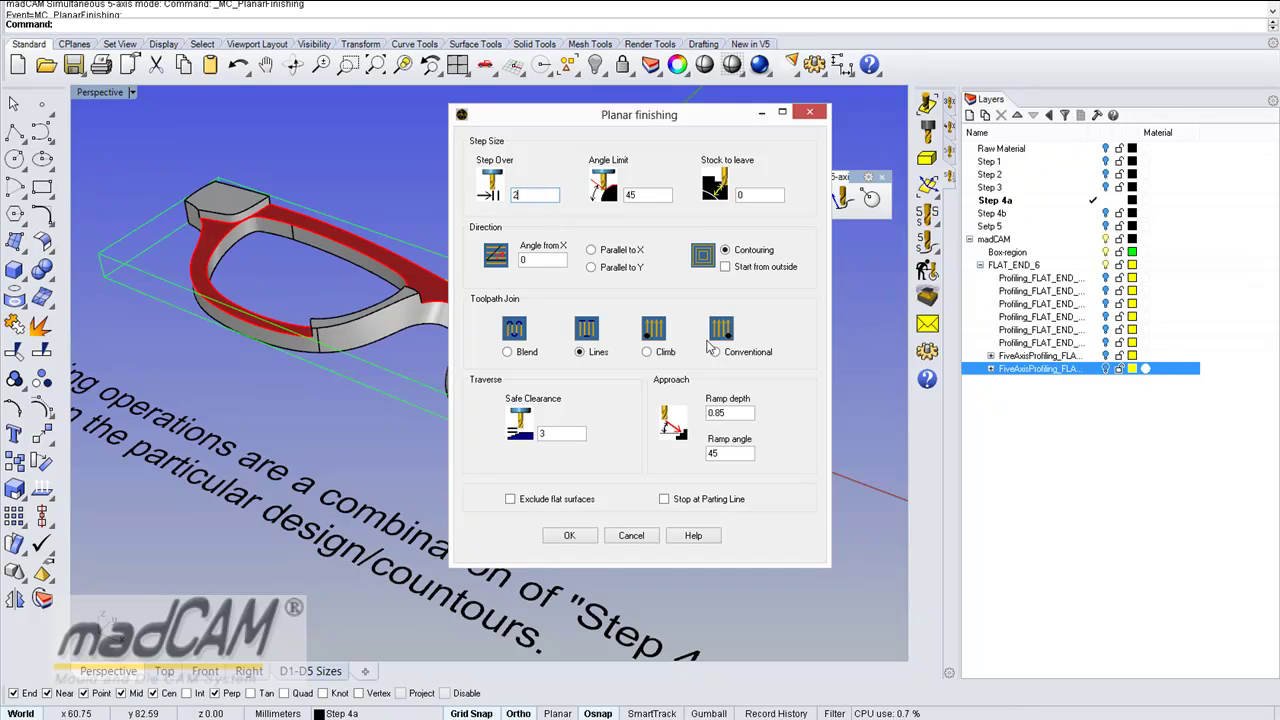
pyautogui.click(569, 535)
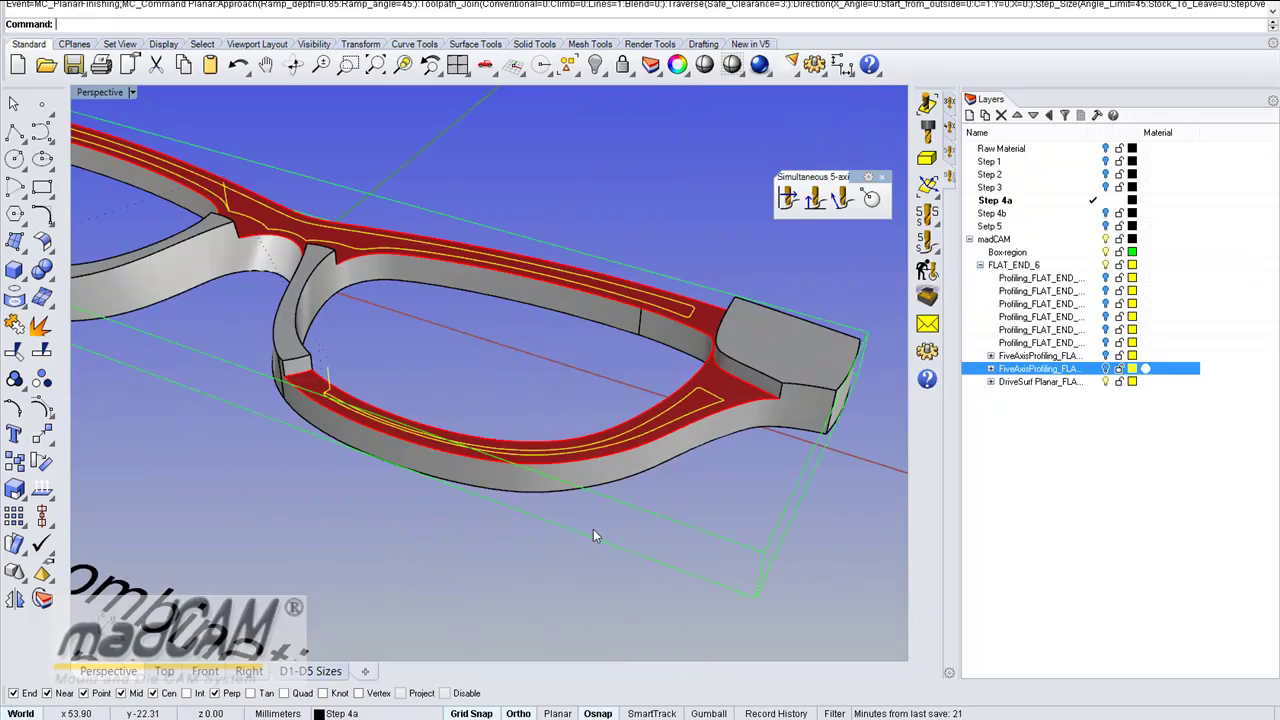
# - Measure the height of the vertical corner edge at the nose pad's lower end with a temporary polyline, then cancel it
pyautogui.moveTo(604, 443); pyautogui.dragTo(642, 410, button='right')
pyautogui.moveTo(526, 393)
pyautogui.mouseDown(button='right')
pyautogui.moveTo(586, 366)
pyautogui.moveTo(557, 366)
pyautogui.moveTo(548, 399)
pyautogui.mouseUp(button='right')
pyautogui.moveTo(459, 374); pyautogui.dragTo(458, 403, button='right')
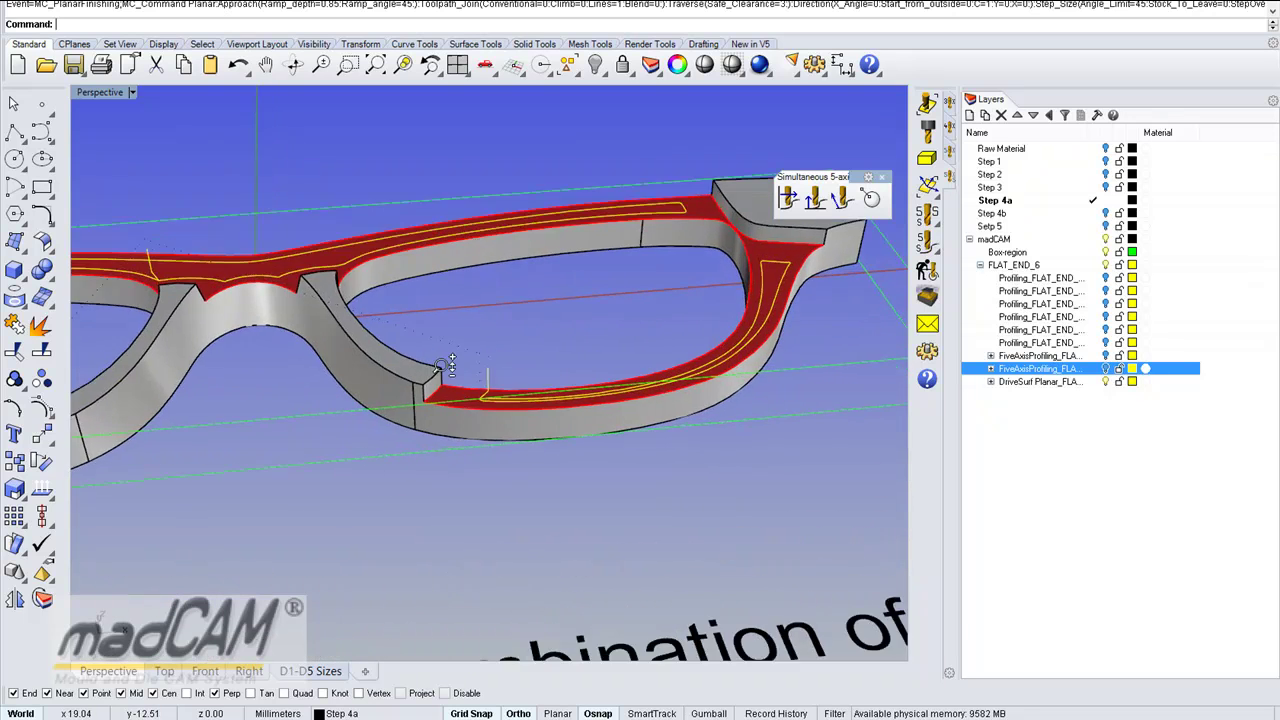
pyautogui.scroll(8, 447, 372)
pyautogui.click(14, 132)
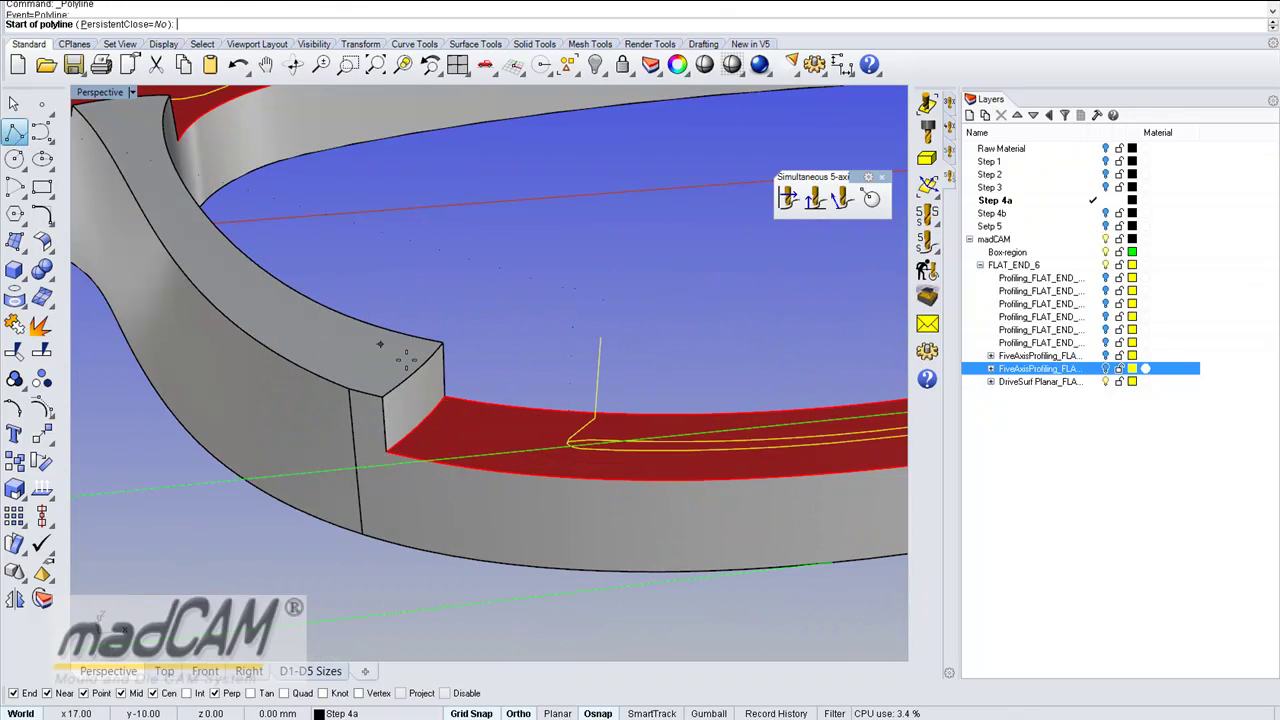
pyautogui.click(443, 369)
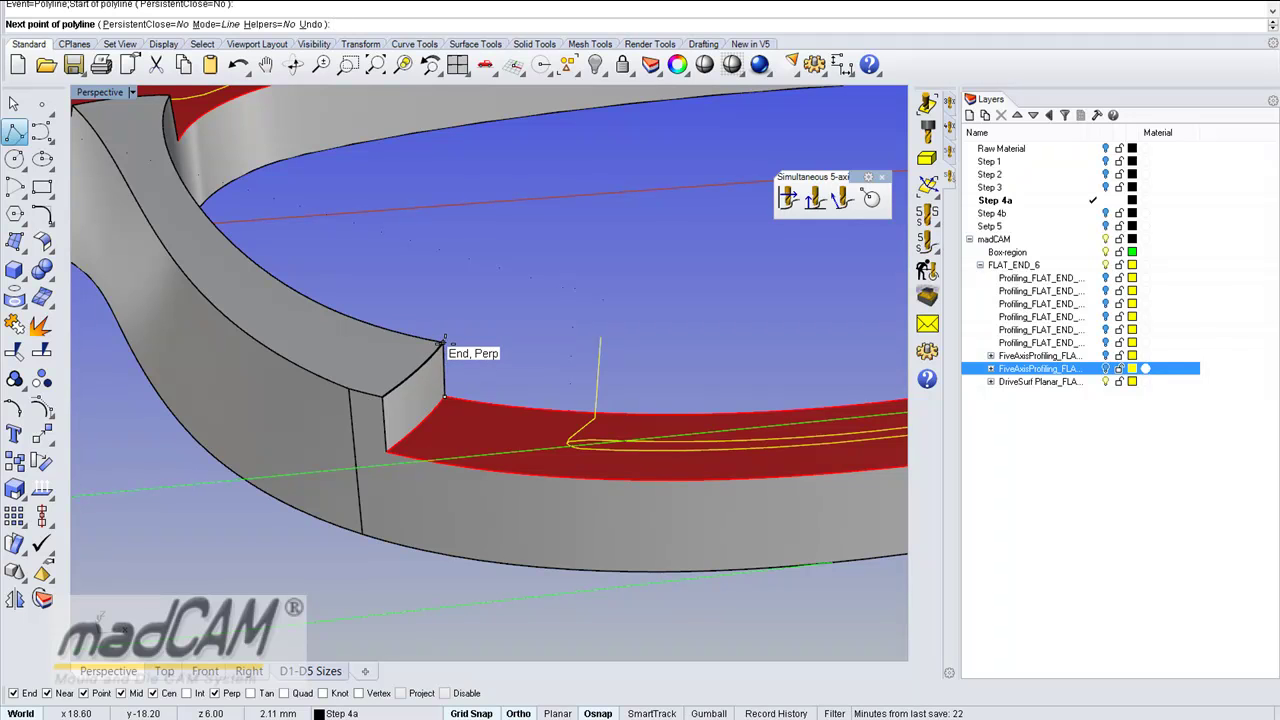
pyautogui.press('Escape')
# - Recalculate the planar finishing toolpath with a ramp depth of 2 and a ramp angle of 5
pyautogui.moveTo(498, 360); pyautogui.dragTo(523, 380, button='right')
pyautogui.scroll(-3, 584, 394)
pyautogui.keyDown('shift'); pyautogui.moveTo(658, 402); pyautogui.dragTo(583, 383, button='right'); pyautogui.keyUp('shift')
pyautogui.scroll(-3, 583, 383)
pyautogui.moveTo(534, 423); pyautogui.dragTo(472, 398, button='right')
pyautogui.click(928, 272)
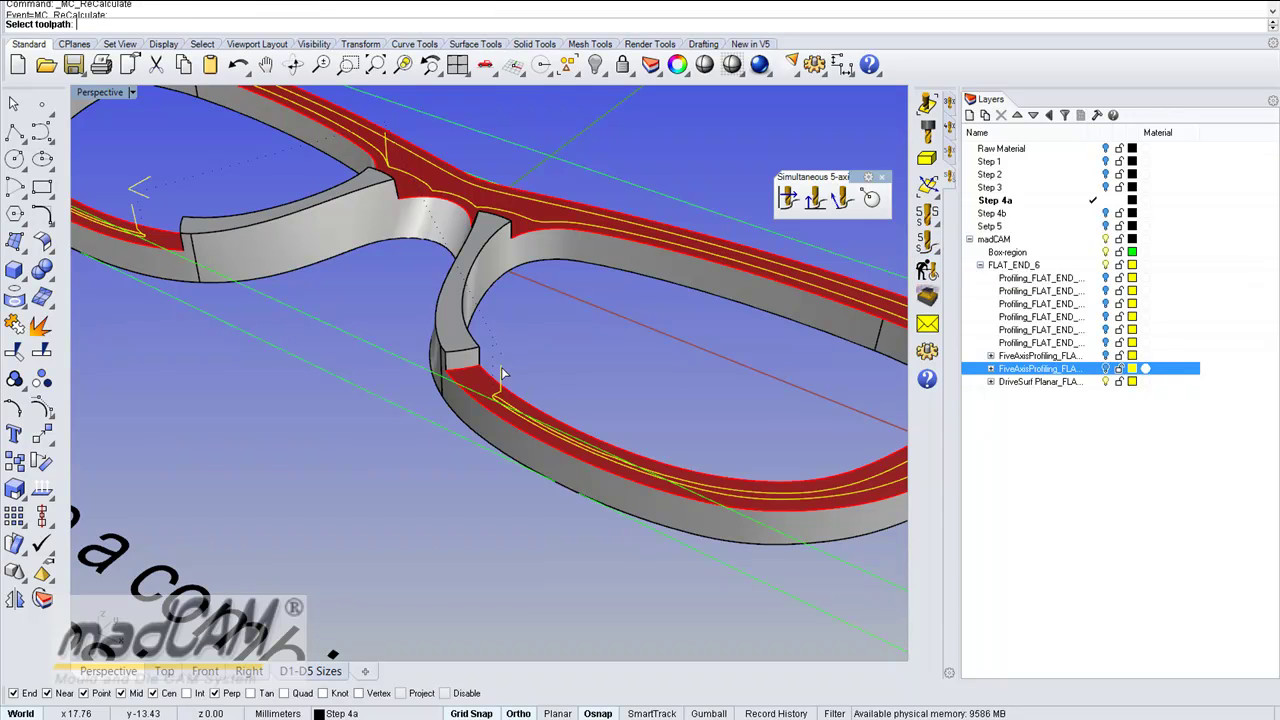
pyautogui.click(503, 373)
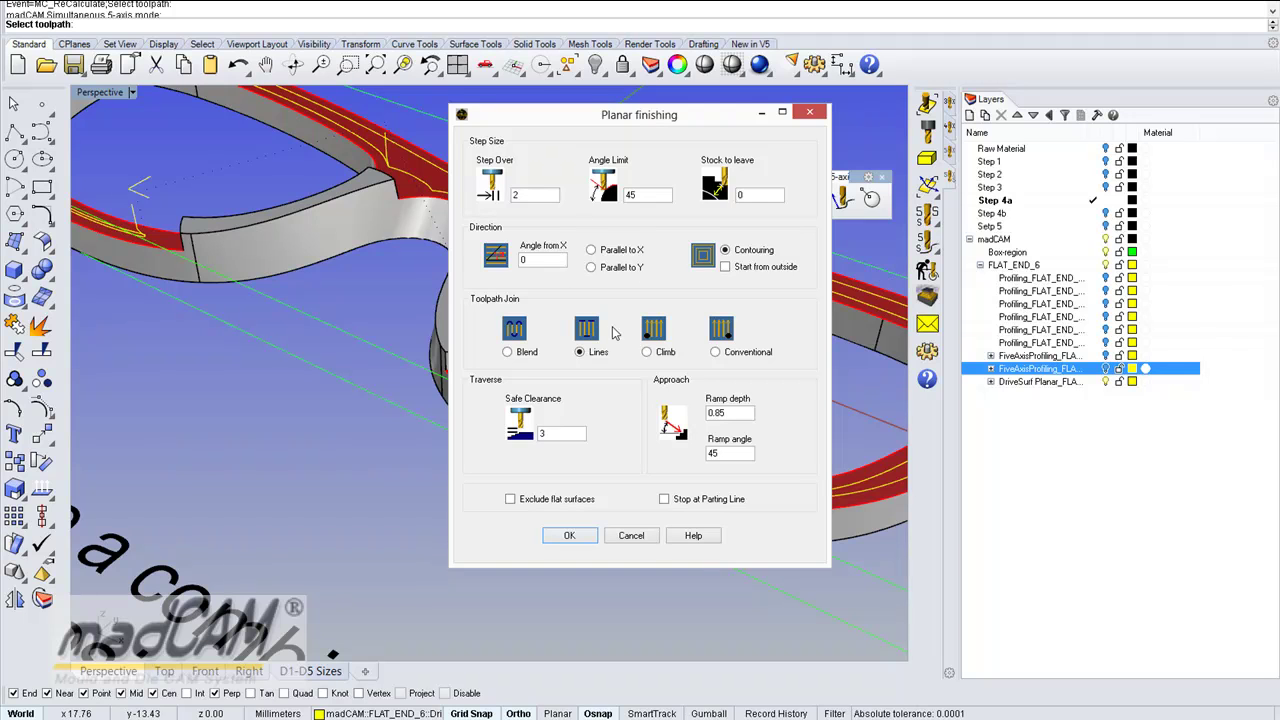
pyautogui.click(740, 413)
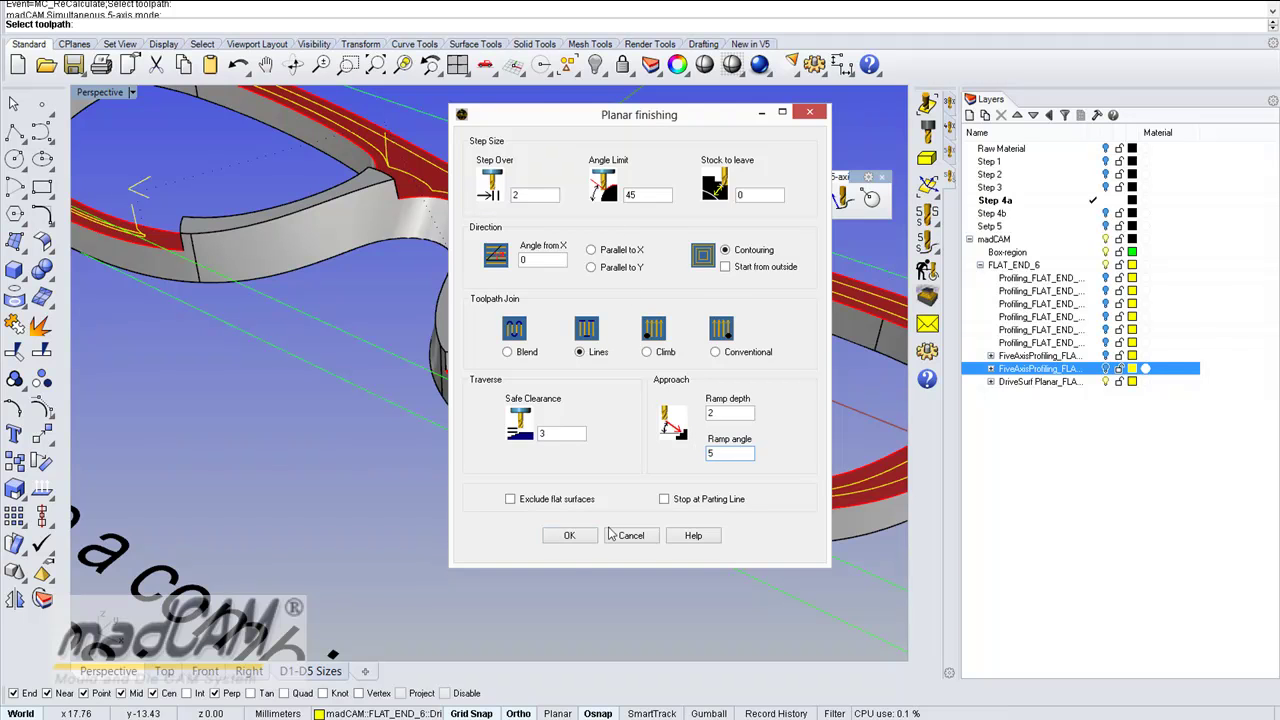
pyautogui.click(570, 536)
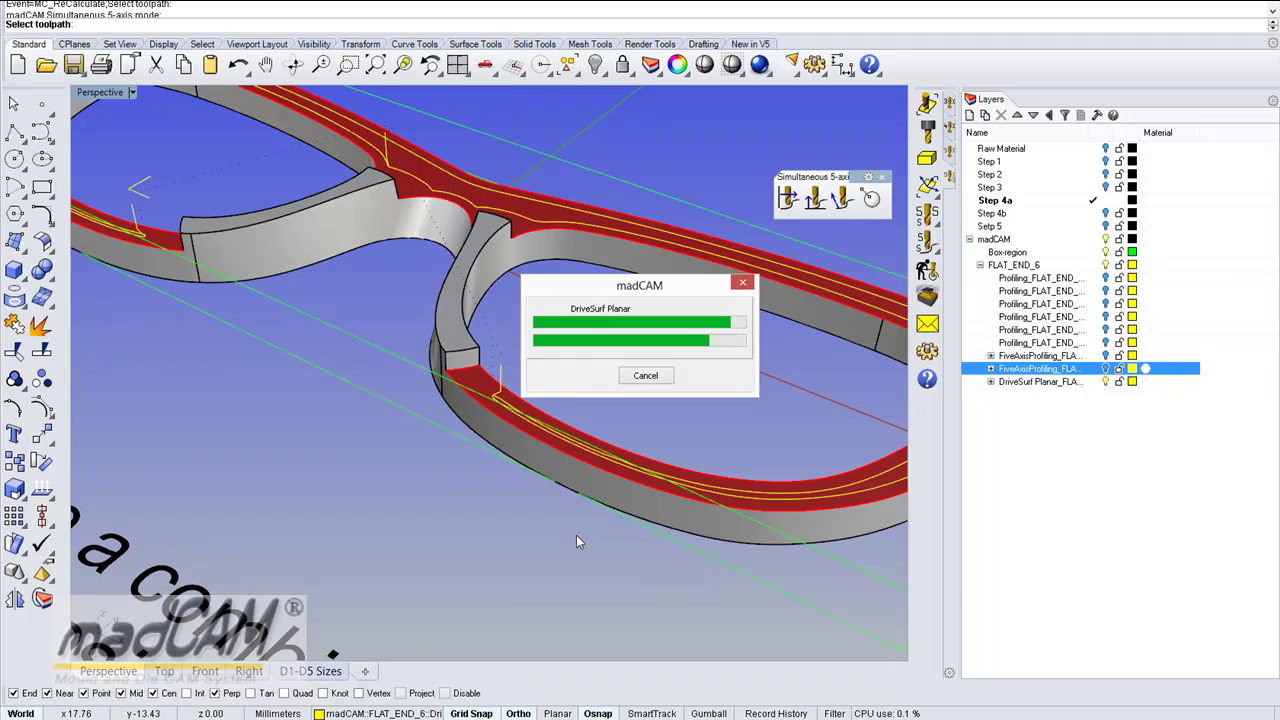
# - Inspect the recalculated toolpath around the frame, switch to the 3-axis toolpath commands and close the Simultaneous 5-axis toolbar
pyautogui.moveTo(675, 475); pyautogui.dragTo(680, 388, button='right')
pyautogui.moveTo(525, 335); pyautogui.dragTo(545, 390, button='right')
pyautogui.scroll(-6, 543, 336)
pyautogui.moveTo(626, 351); pyautogui.dragTo(699, 360, button='right')
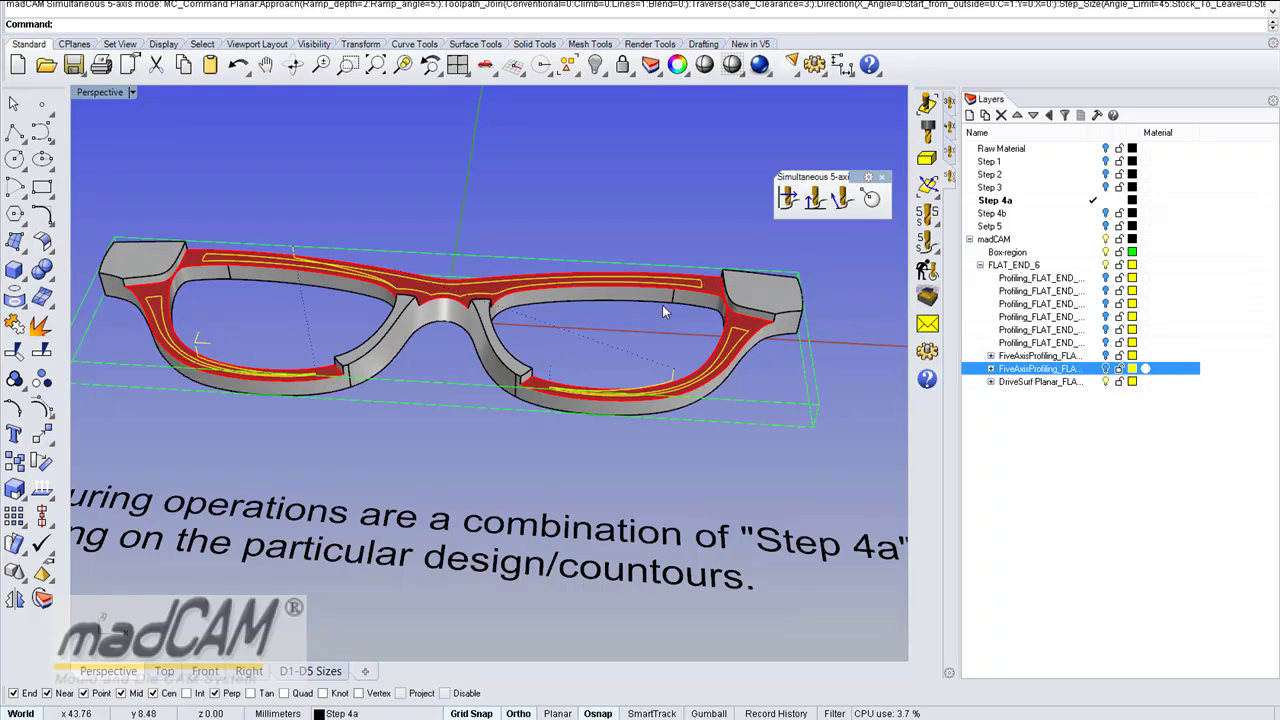
pyautogui.scroll(5, 655, 306)
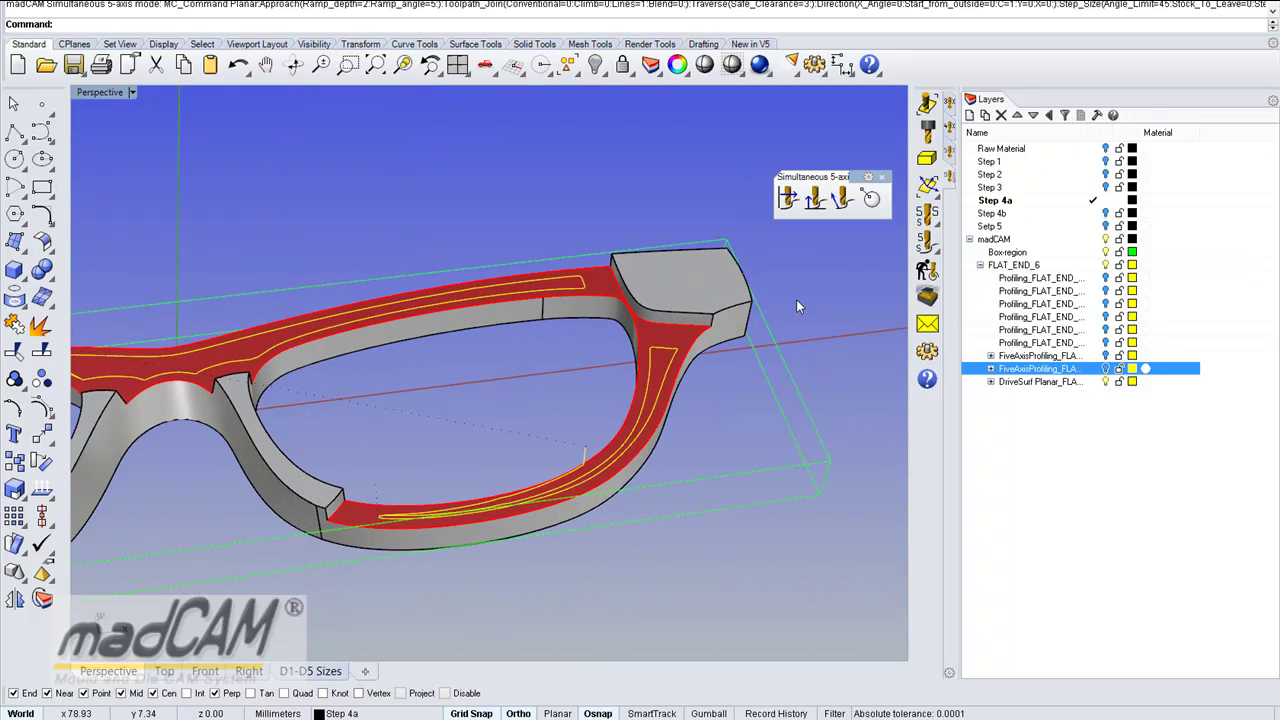
pyautogui.click(952, 106)
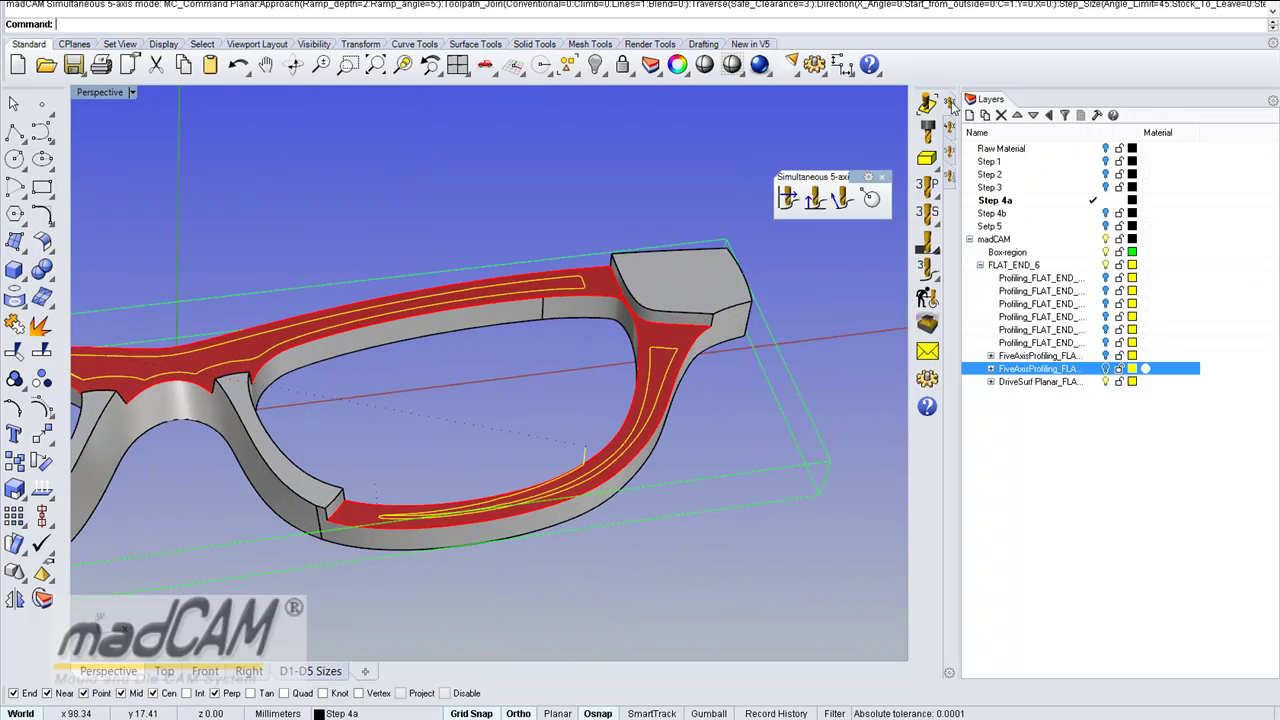
pyautogui.click(881, 177)
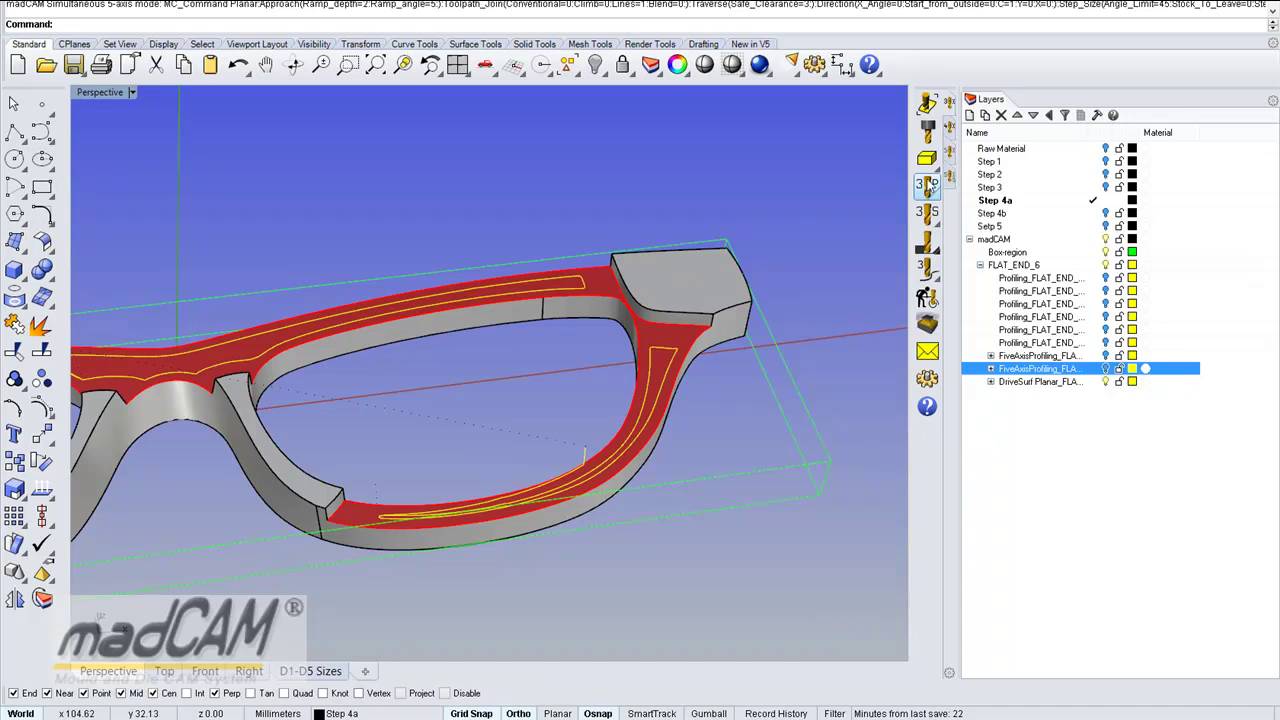
# - Start a Profiling toolpath and pick the red surface's edges along both temple end blocks as curves
pyautogui.click(932, 196)
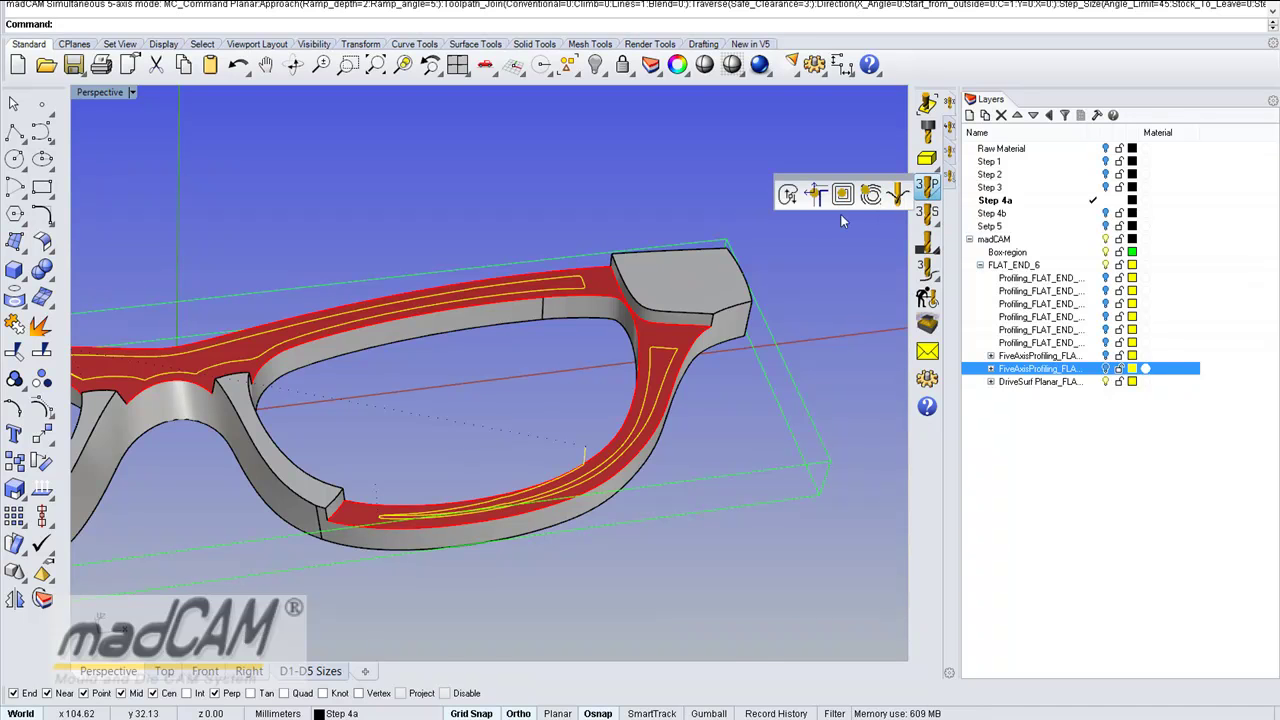
pyautogui.click(815, 196)
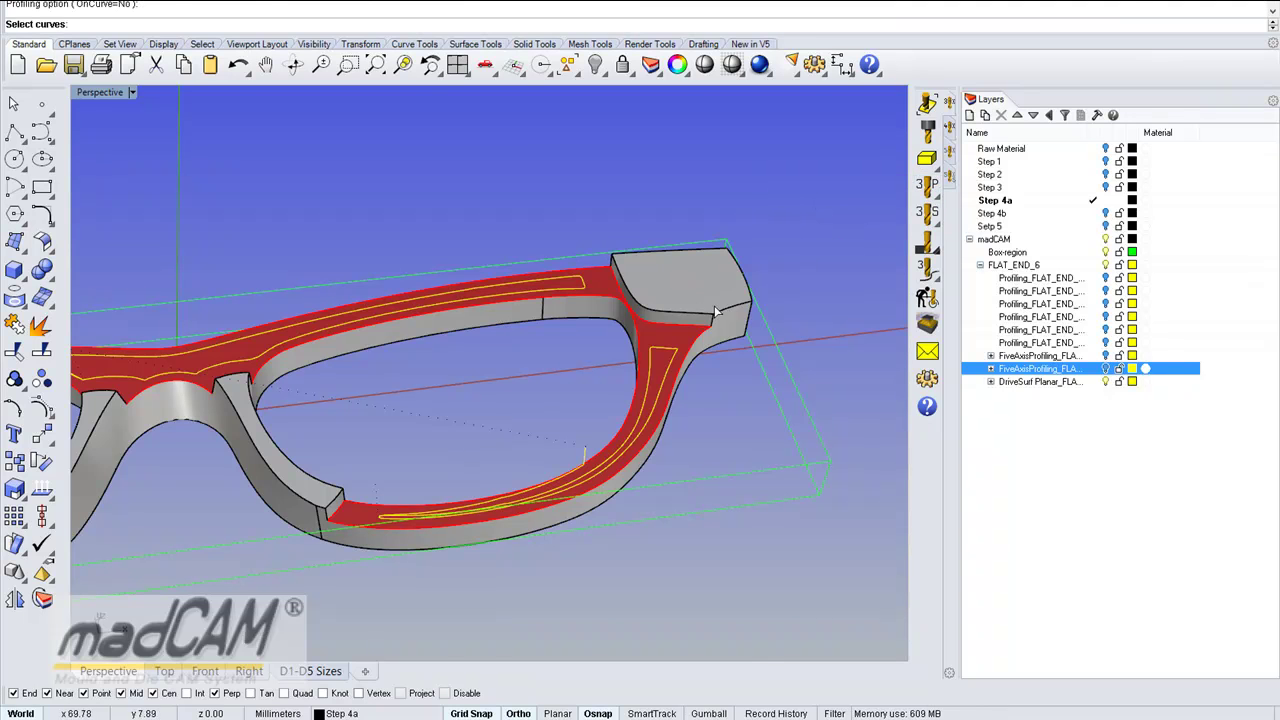
pyautogui.scroll(3, 732, 312)
pyautogui.click(703, 343)
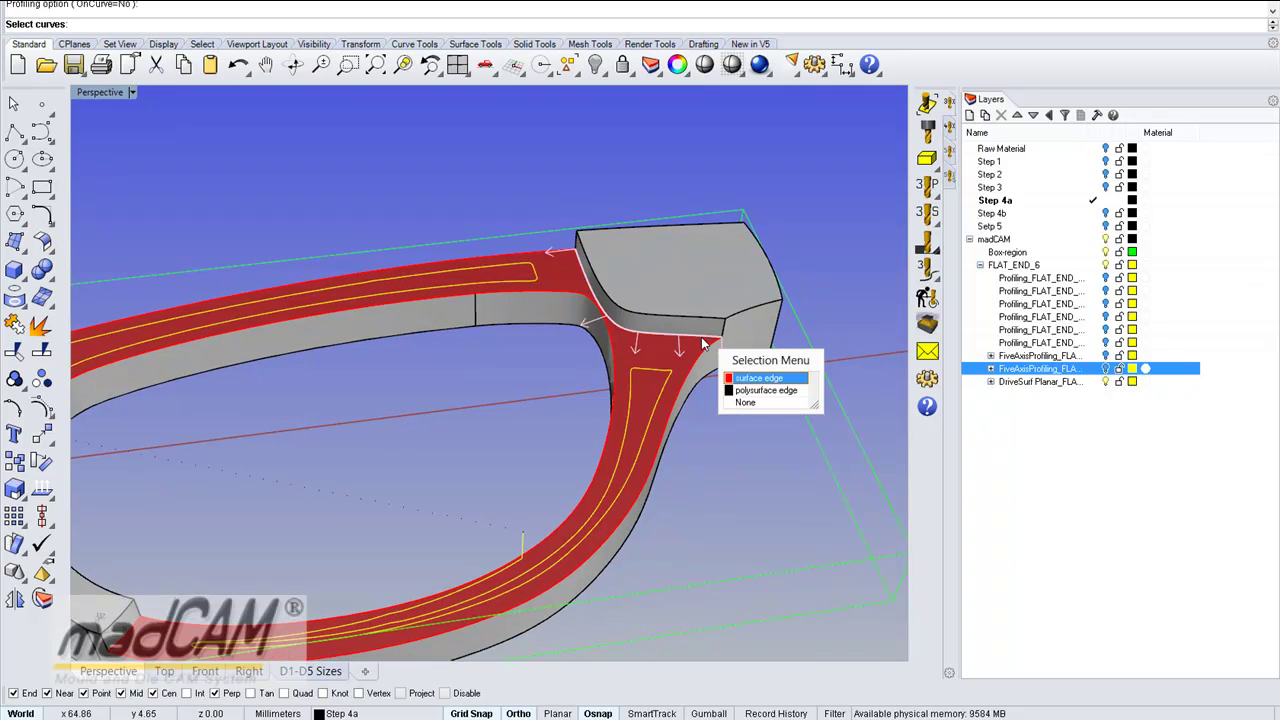
pyautogui.click(746, 382)
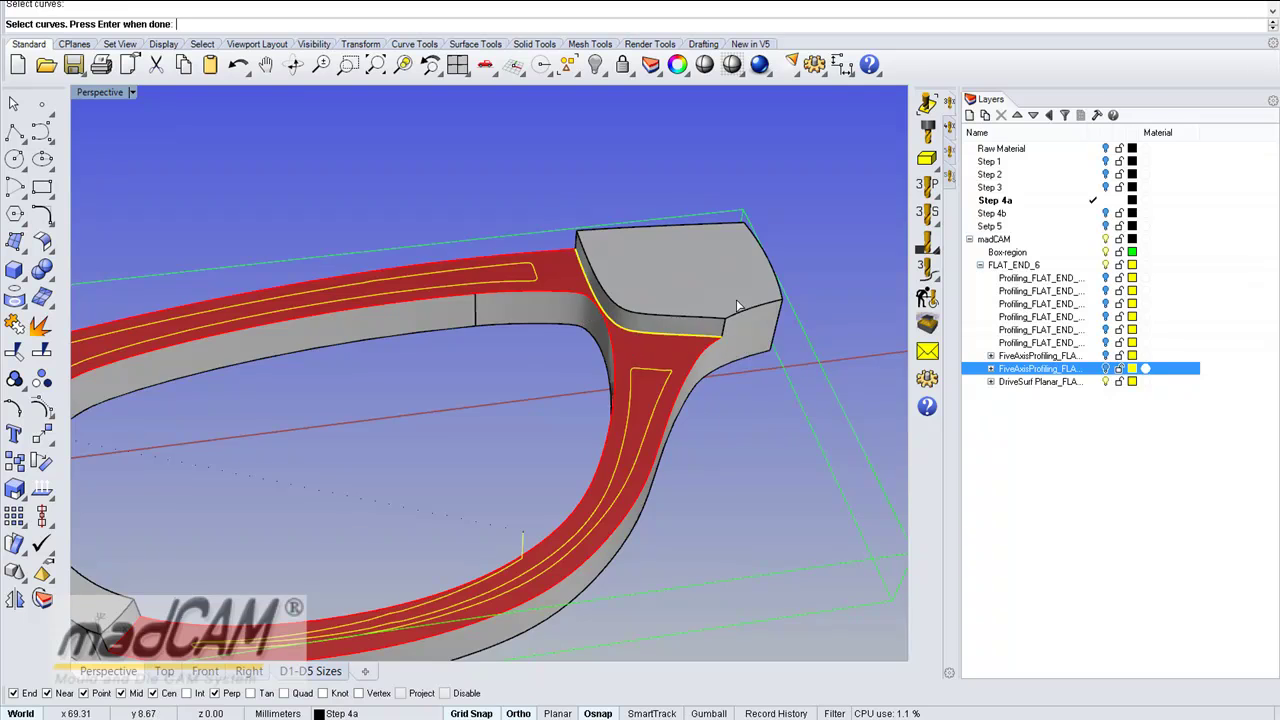
pyautogui.scroll(-9, 731, 314)
pyautogui.moveTo(731, 391); pyautogui.dragTo(628, 402, button='right')
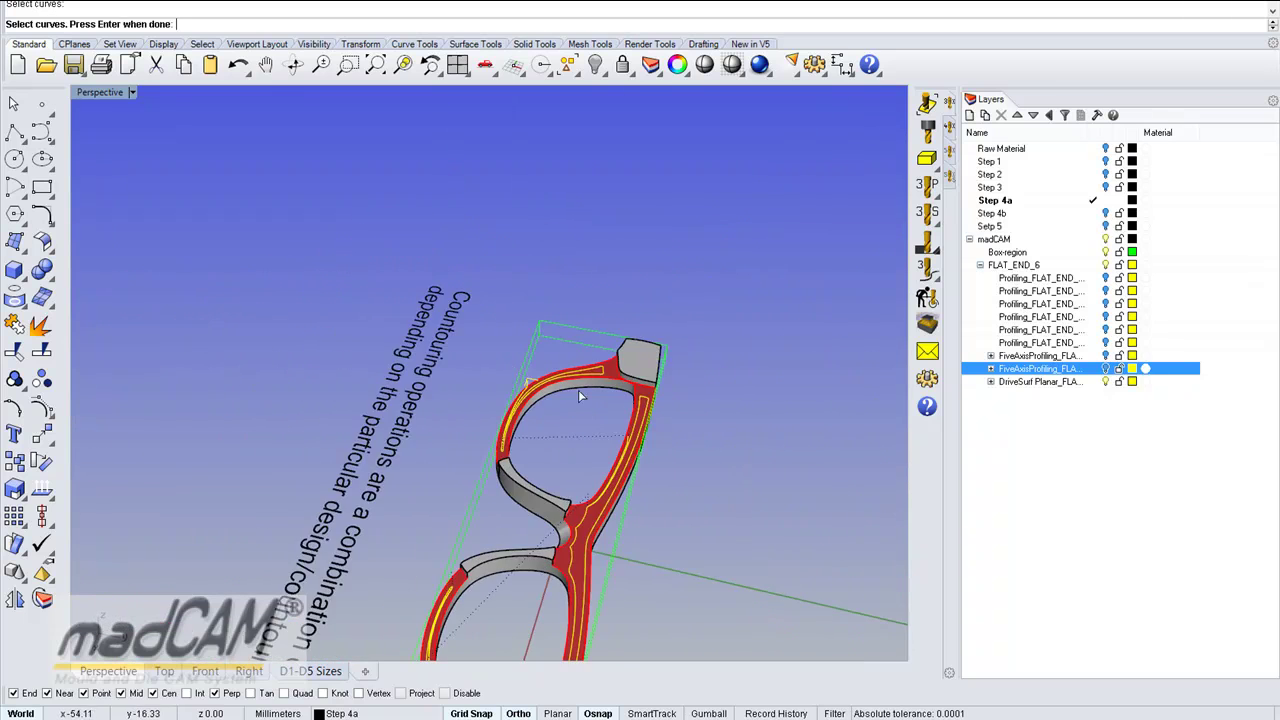
pyautogui.scroll(10, 628, 402)
pyautogui.moveTo(696, 315); pyautogui.dragTo(517, 412, button='right')
pyautogui.click(700, 340)
pyautogui.click(742, 377)
# - Add the red surface's edges at the bridge ends of both nose pads to the profiling curves
pyautogui.scroll(-5, 707, 342)
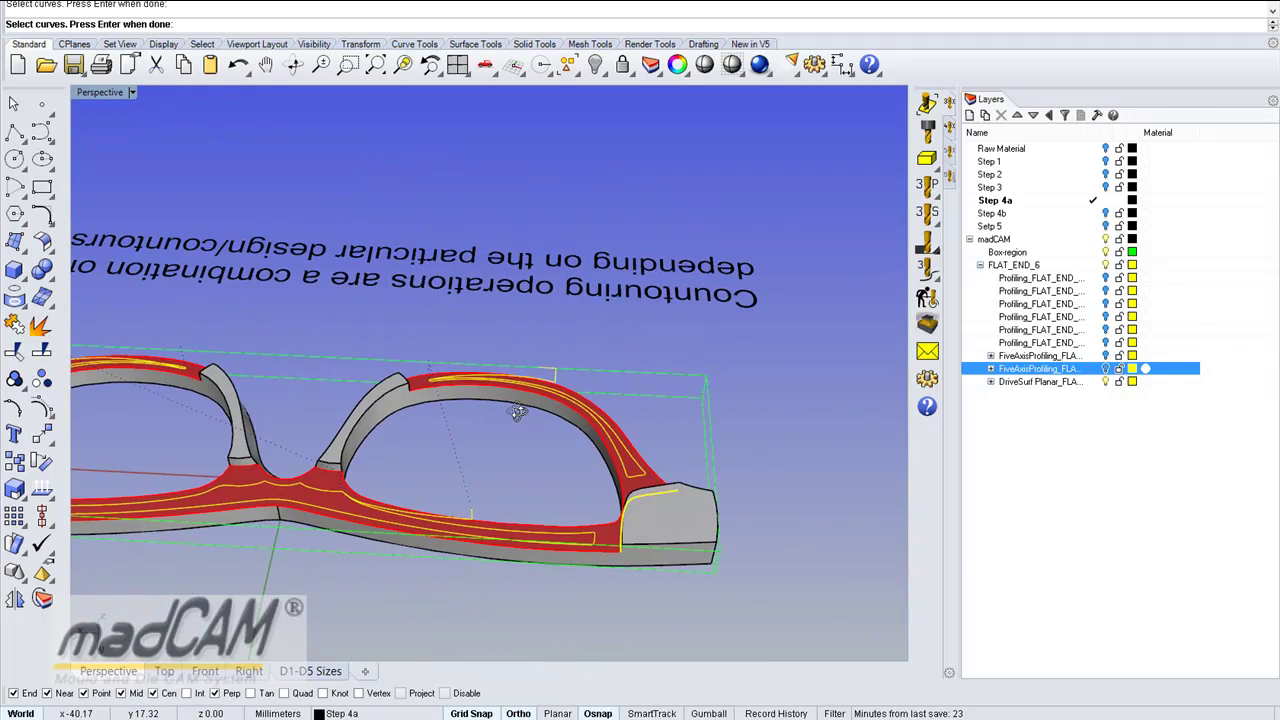
pyautogui.keyDown('shift'); pyautogui.moveTo(338, 460); pyautogui.dragTo(522, 410, button='right'); pyautogui.keyUp('shift')
pyautogui.scroll(6, 522, 410)
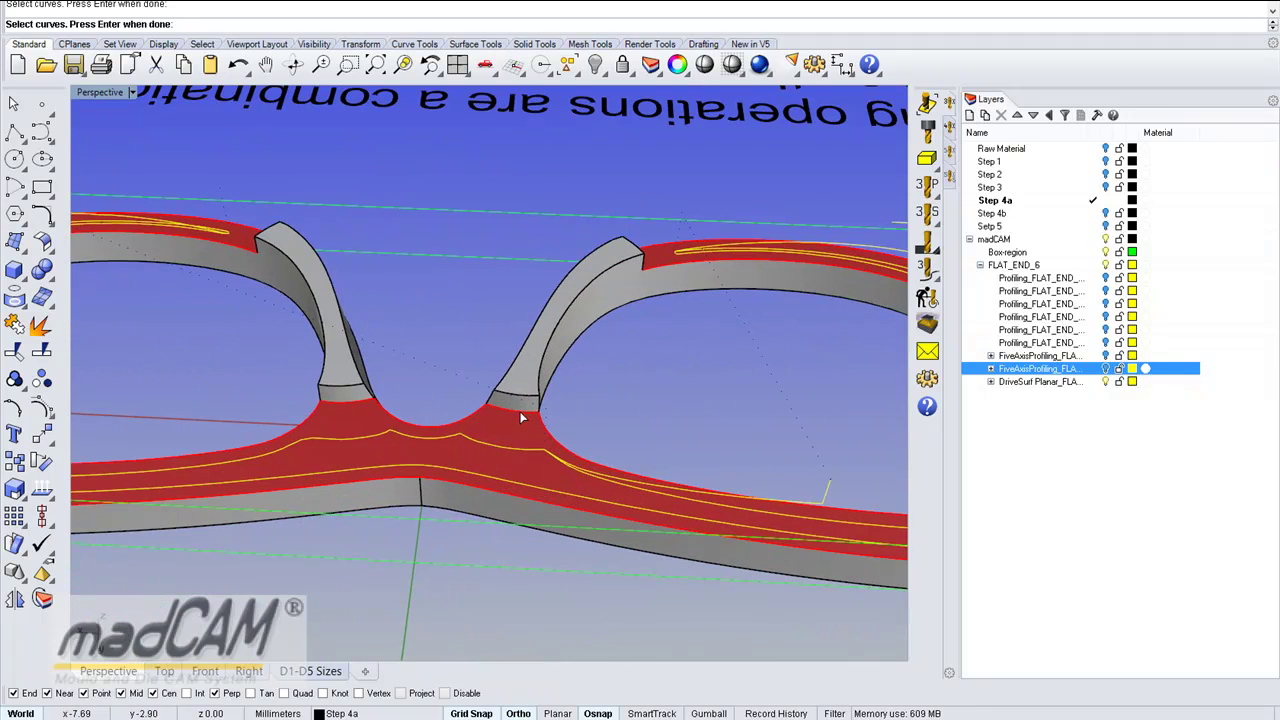
pyautogui.click(521, 414)
pyautogui.click(576, 453)
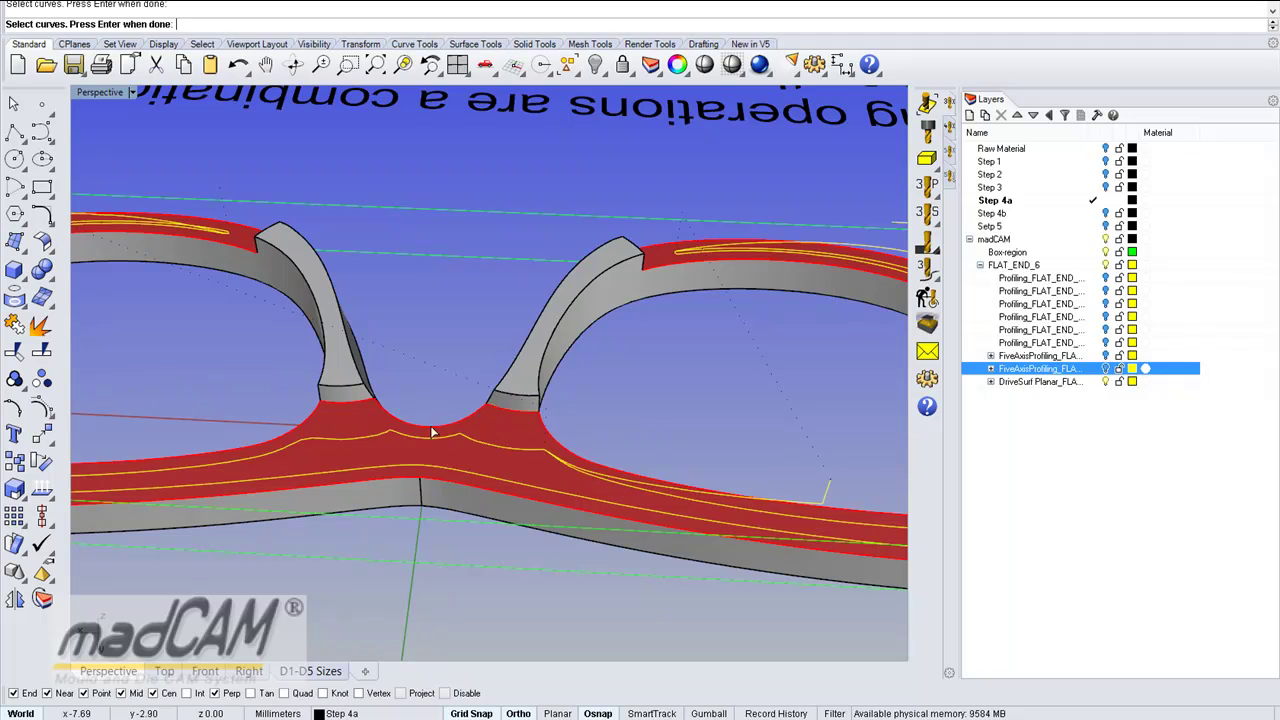
pyautogui.click(360, 400)
pyautogui.click(421, 438)
# - Add the red surface's edges at the lower ends of both nose pads to the profiling curves
pyautogui.scroll(-5, 481, 341)
pyautogui.moveTo(389, 378); pyautogui.dragTo(483, 391, button='right')
pyautogui.scroll(5, 483, 391)
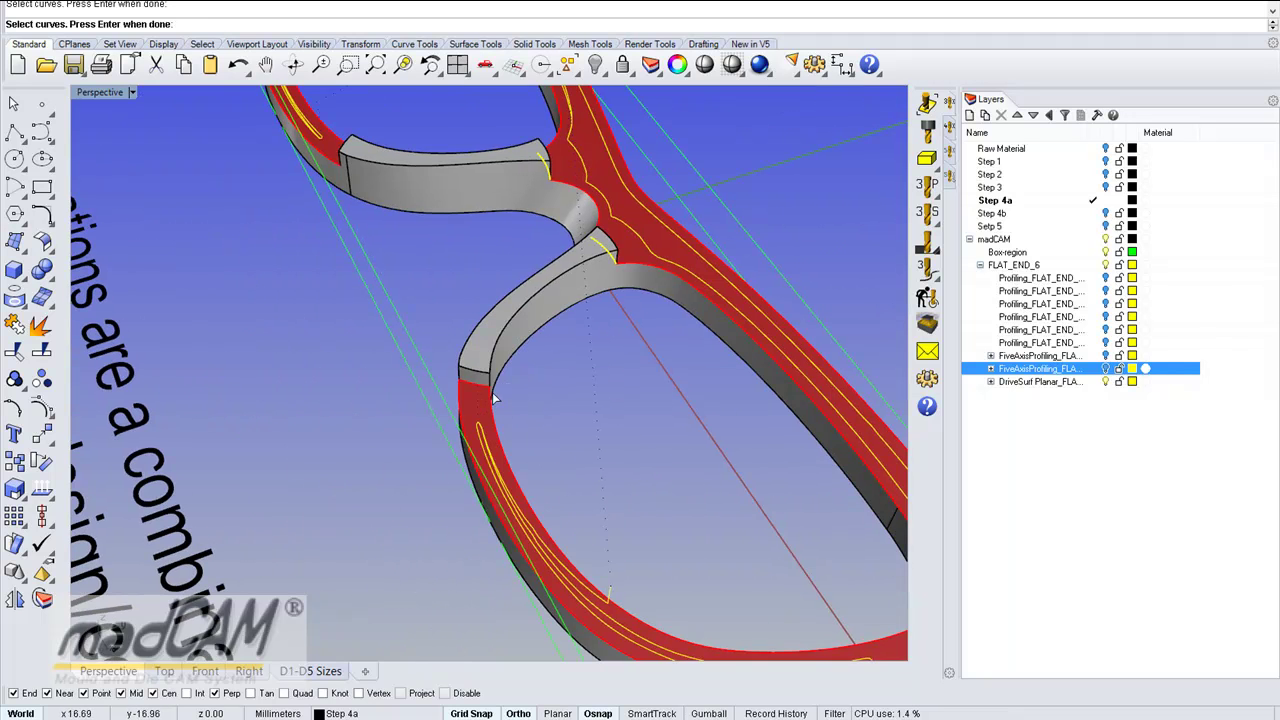
pyautogui.click(482, 386)
pyautogui.click(521, 427)
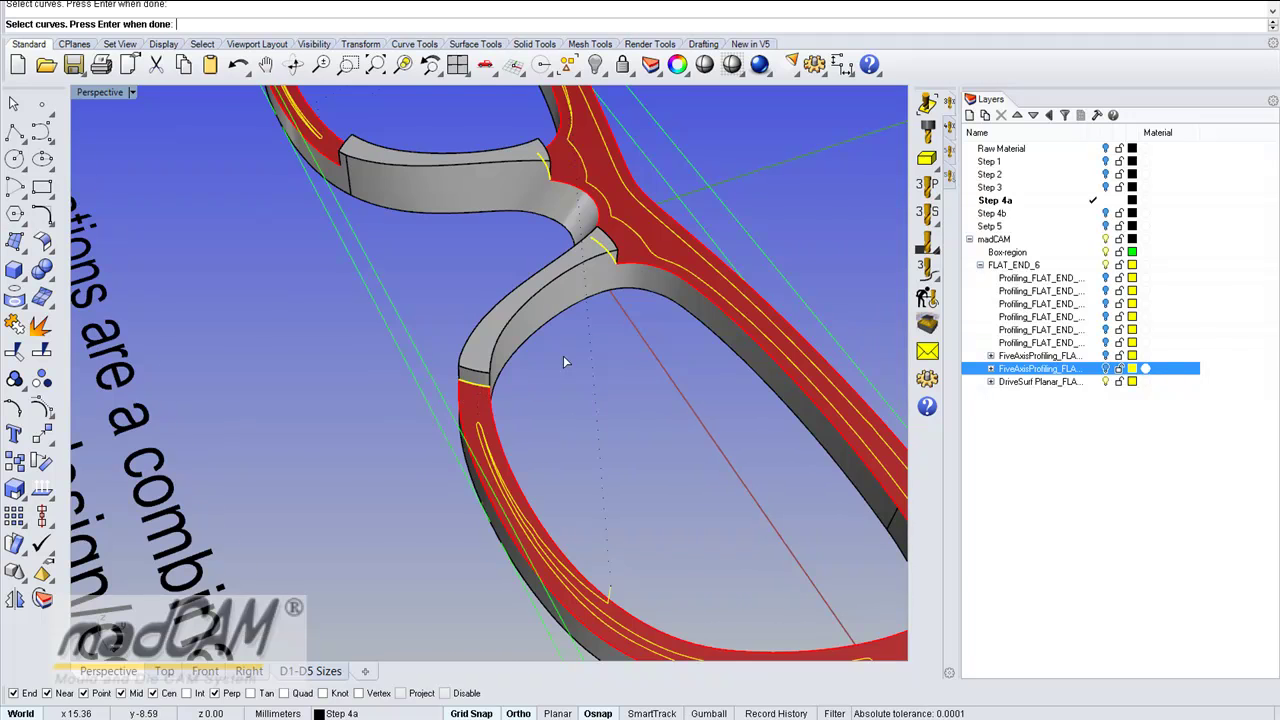
pyautogui.scroll(-6, 557, 358)
pyautogui.moveTo(427, 362); pyautogui.dragTo(520, 300, button='right')
pyautogui.scroll(5, 520, 300)
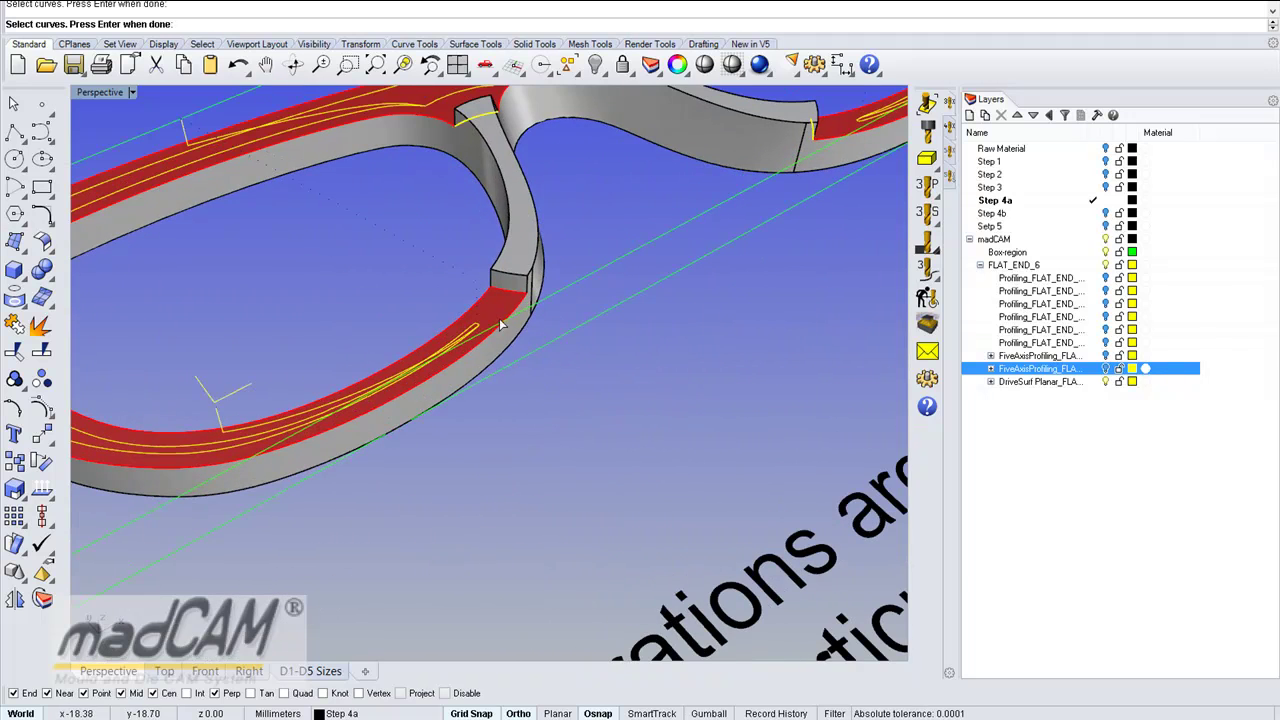
pyautogui.click(519, 299)
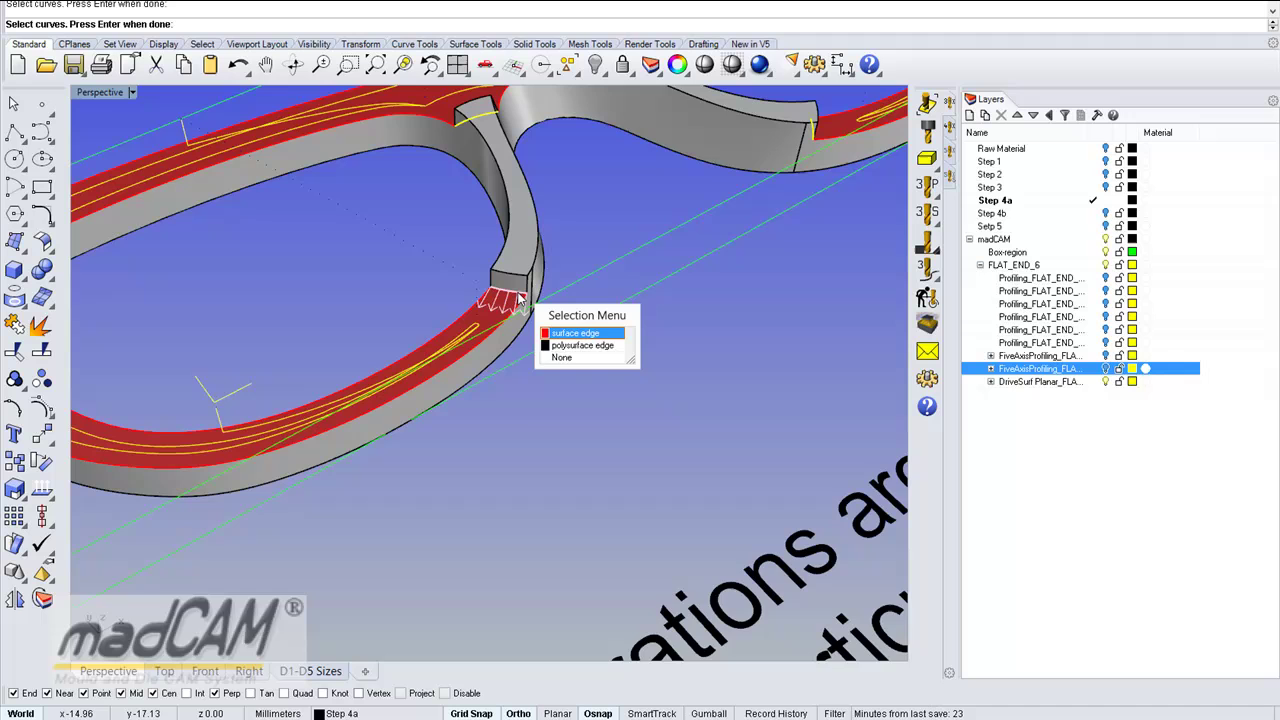
pyautogui.click(556, 332)
# - Finish the curve selection and accept the Climb cutting direction for the profiling
pyautogui.scroll(-5, 566, 334)
pyautogui.moveTo(509, 386); pyautogui.dragTo(470, 349, button='right')
pyautogui.rightClick(672, 340)
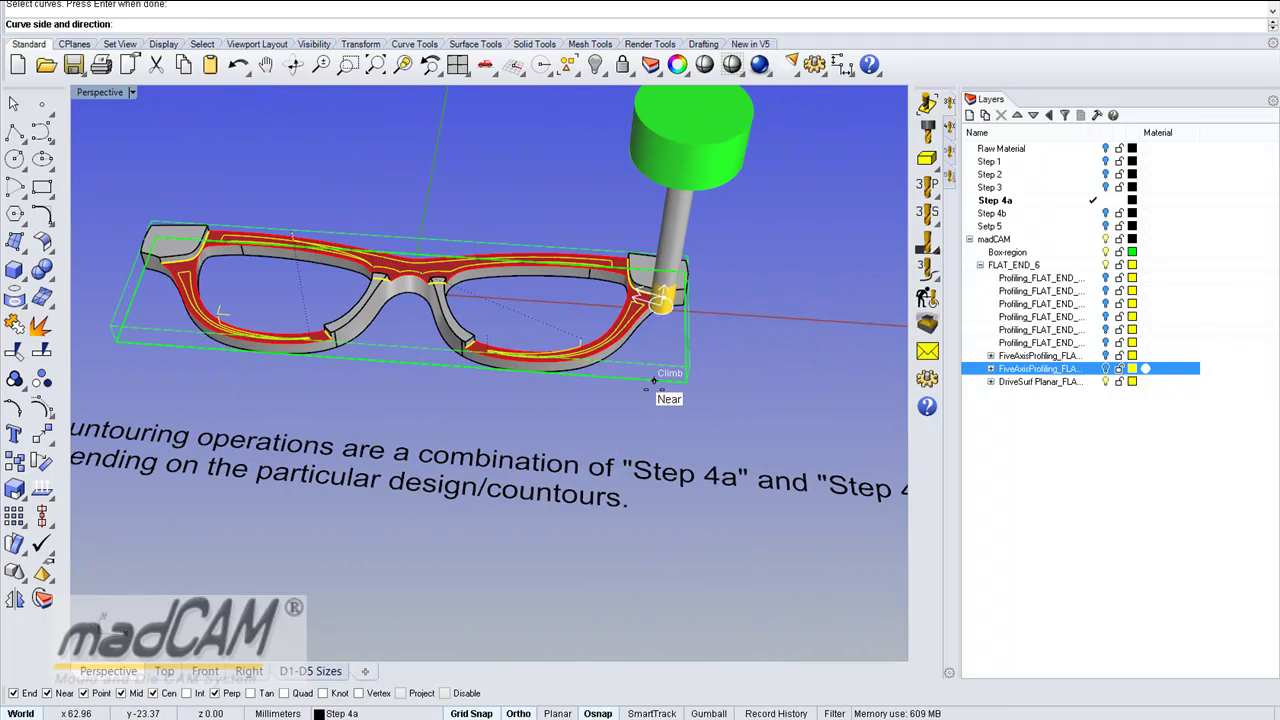
pyautogui.press('Return')
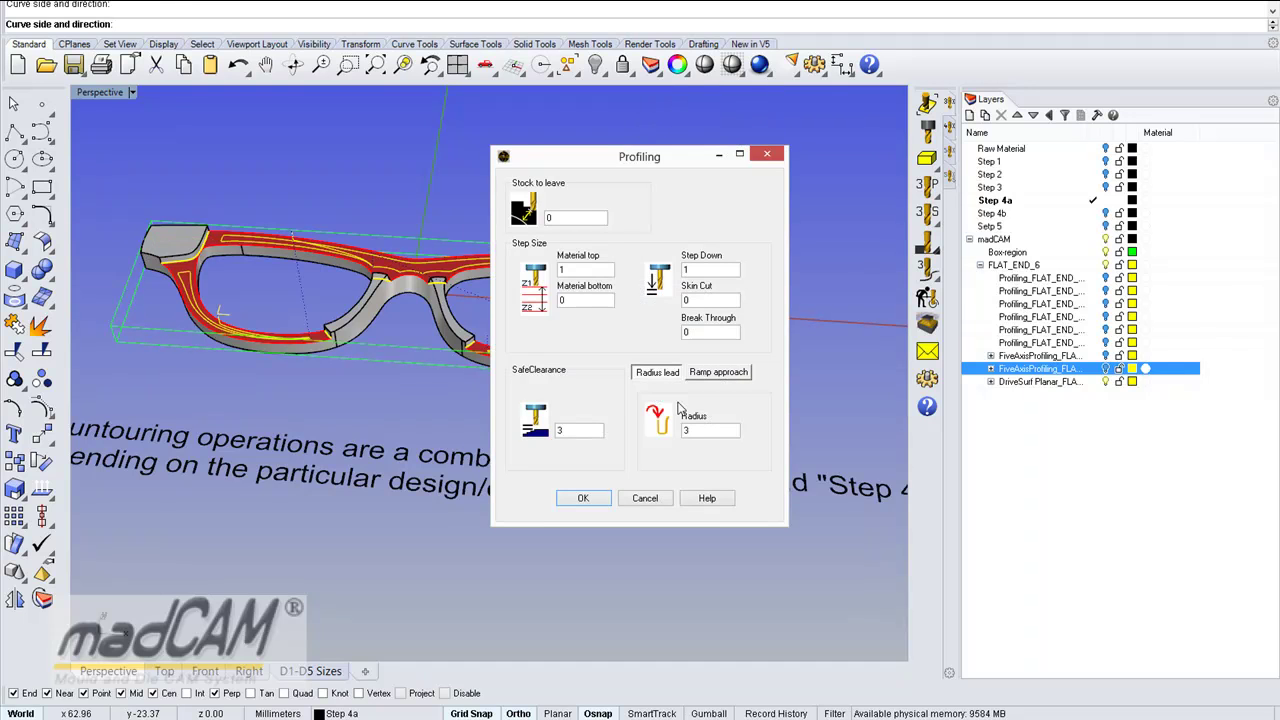
# - Set the profiling's material top to 1 and step down to 1, and generate the toolpath
pyautogui.click(581, 272)
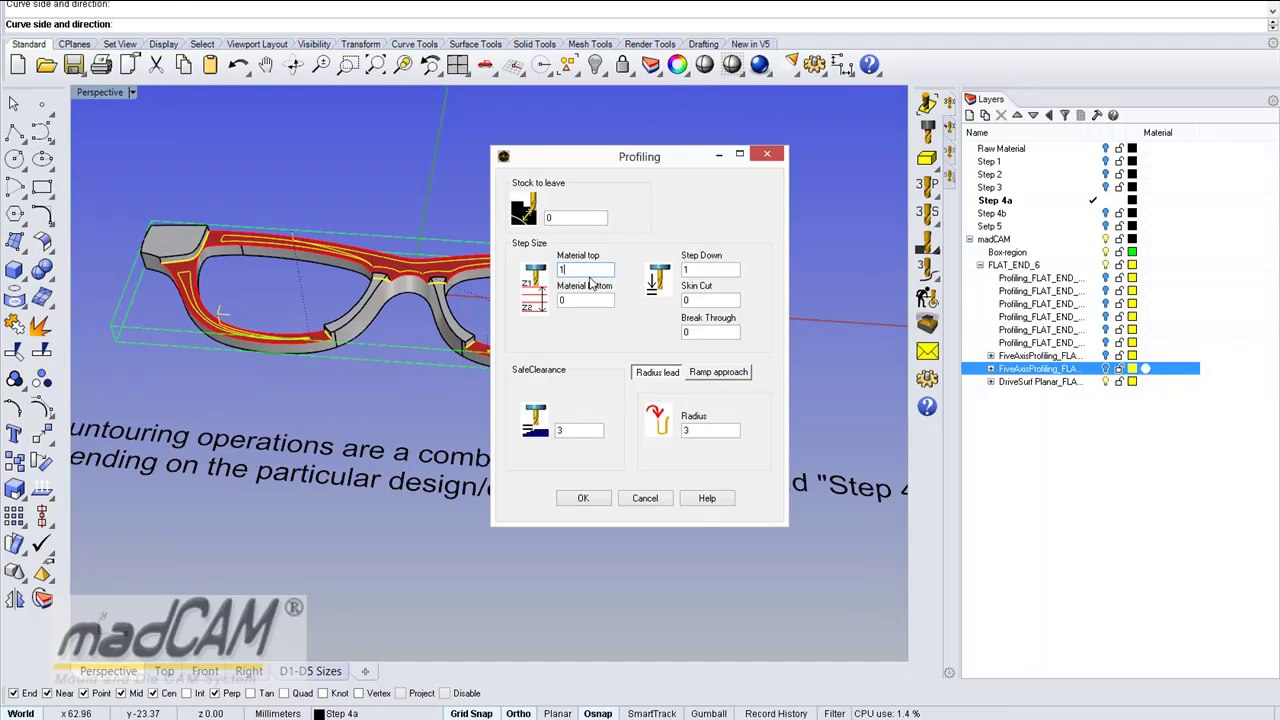
pyautogui.click(704, 272)
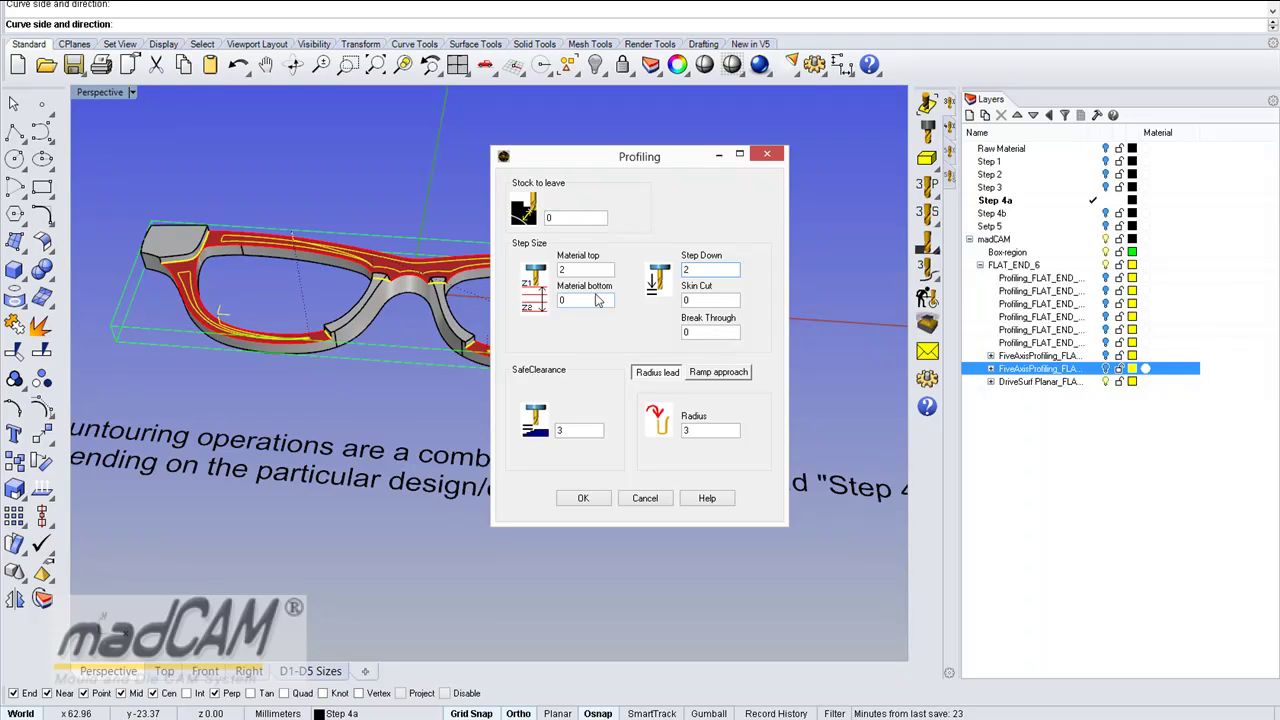
pyautogui.click(573, 269)
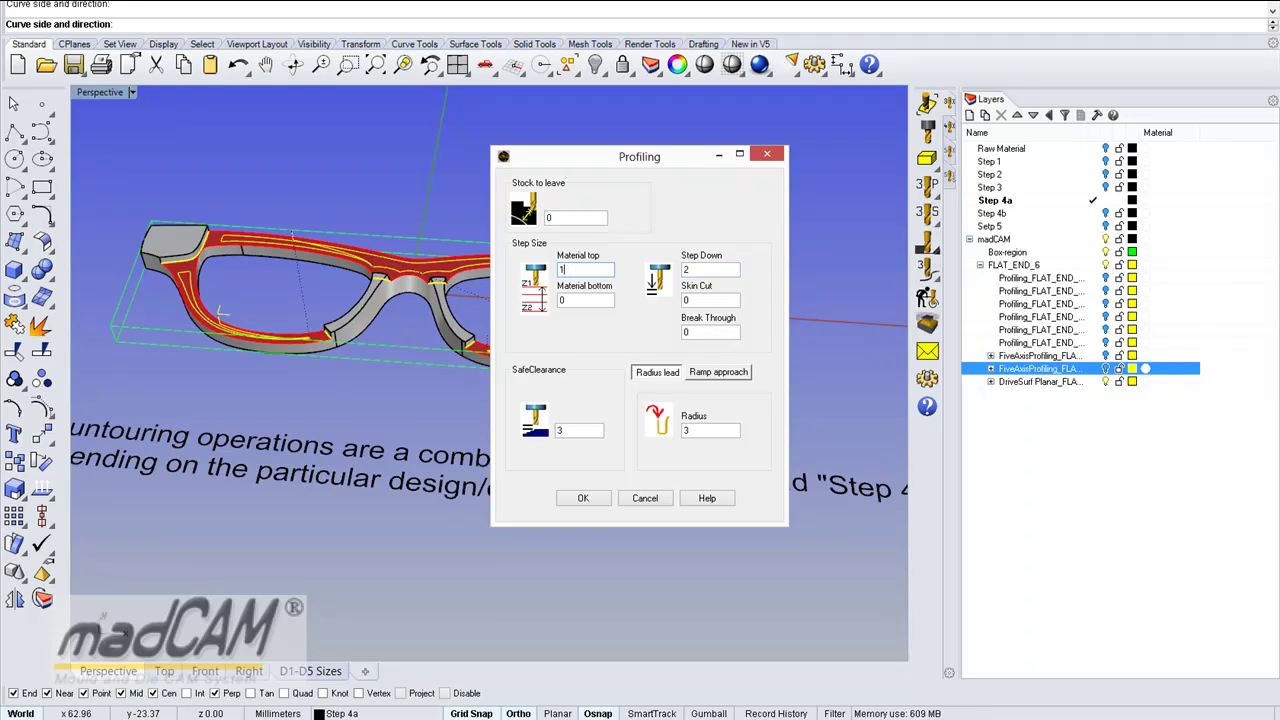
pyautogui.click(698, 271)
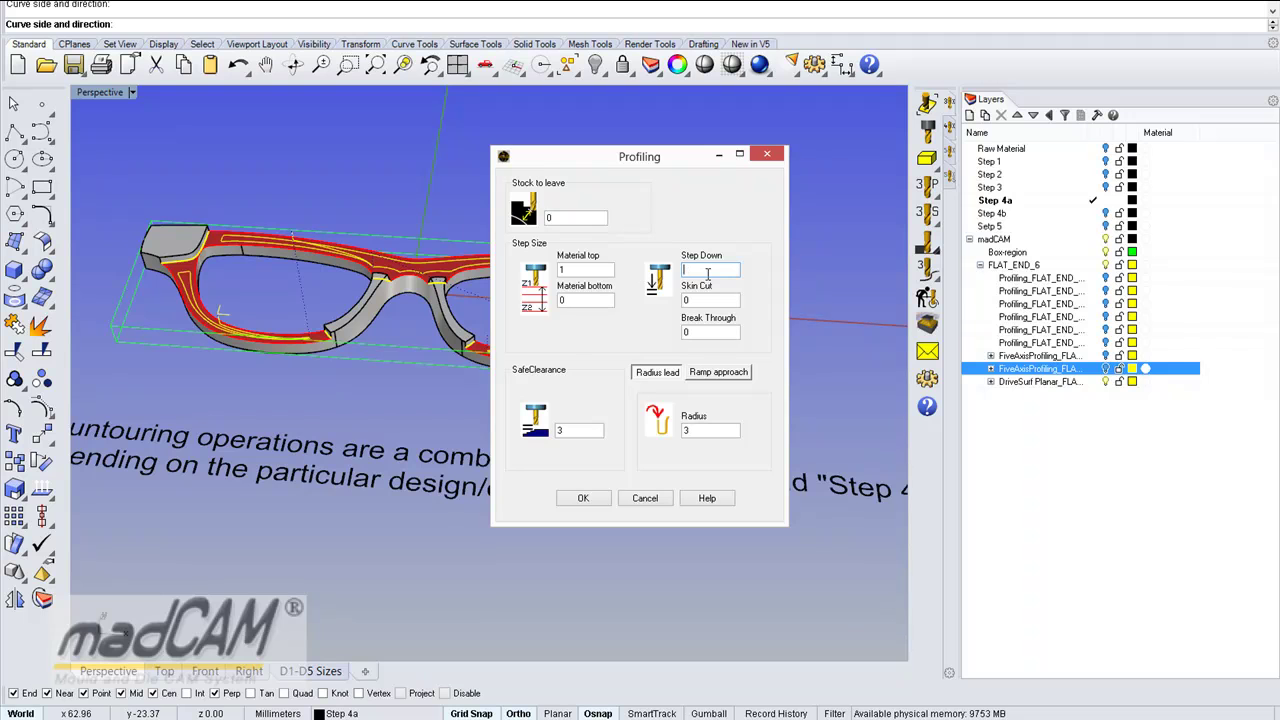
pyautogui.click(590, 501)
pyautogui.moveTo(660, 433)
pyautogui.mouseDown(button='right')
pyautogui.moveTo(650, 393)
pyautogui.moveTo(580, 374)
pyautogui.moveTo(563, 429)
pyautogui.moveTo(574, 449)
pyautogui.moveTo(587, 450)
pyautogui.moveTo(503, 335)
pyautogui.moveTo(495, 255)
pyautogui.moveTo(552, 310)
pyautogui.moveTo(565, 283)
pyautogui.mouseUp(button='right')
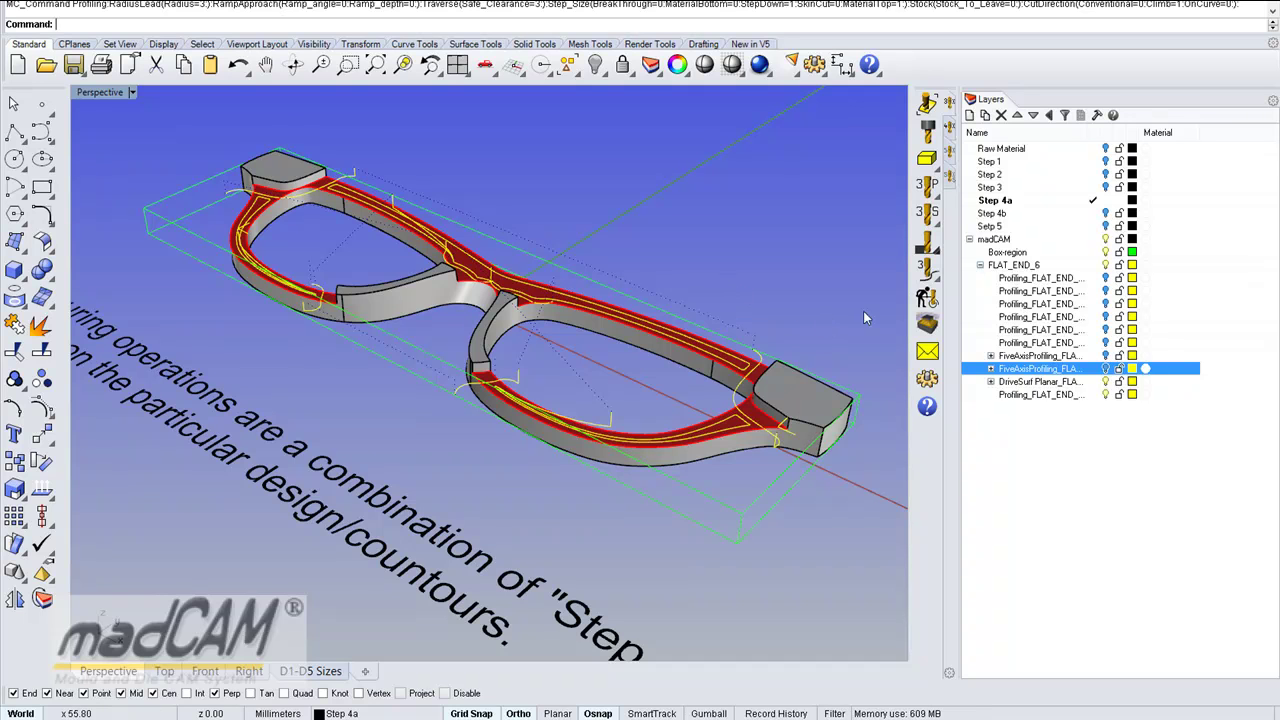
# - Make the Step 4b layer current, hide Step 4a, and hide the drive-surface planar and final FLAT_END_6 profiling toolpath layers
pyautogui.click(1100, 215)
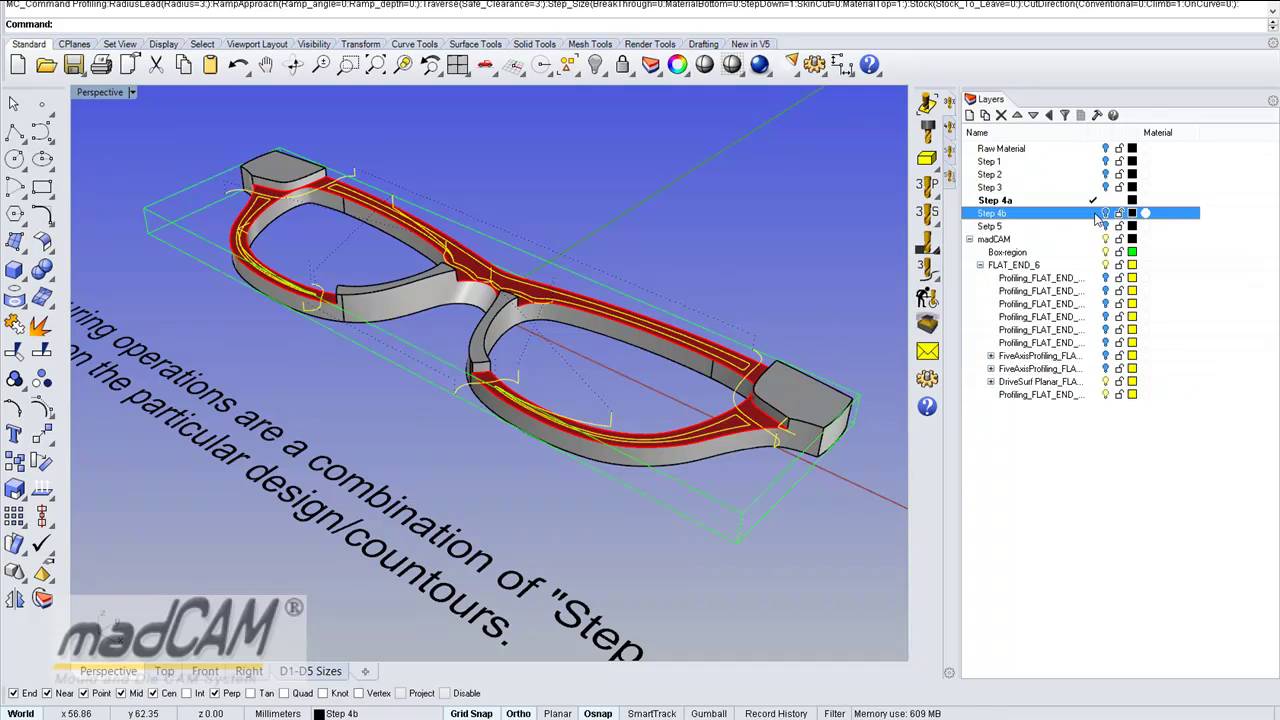
pyautogui.click(1105, 201)
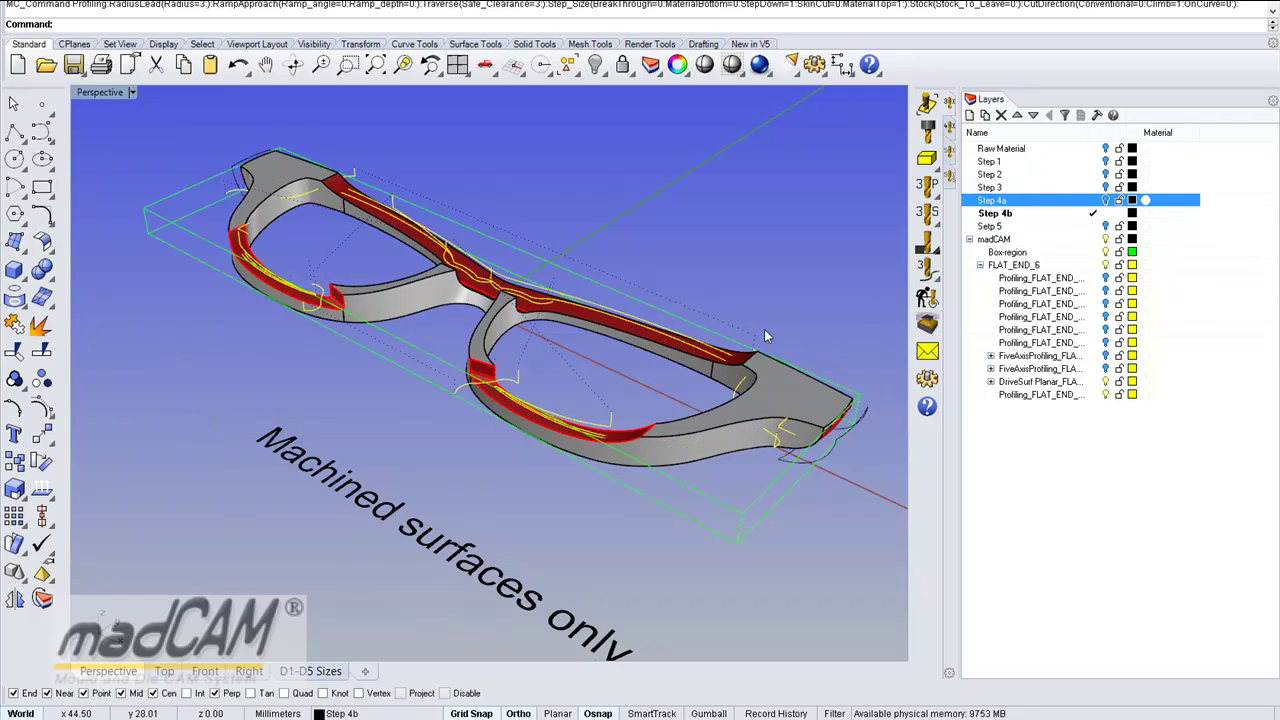
pyautogui.click(1106, 382)
pyautogui.click(1106, 395)
# - Select the Step 4b frame with its box region and rotate them 90° about the origin in the Right view, standing the frame upright
pyautogui.moveTo(809, 408); pyautogui.dragTo(591, 360, button='right')
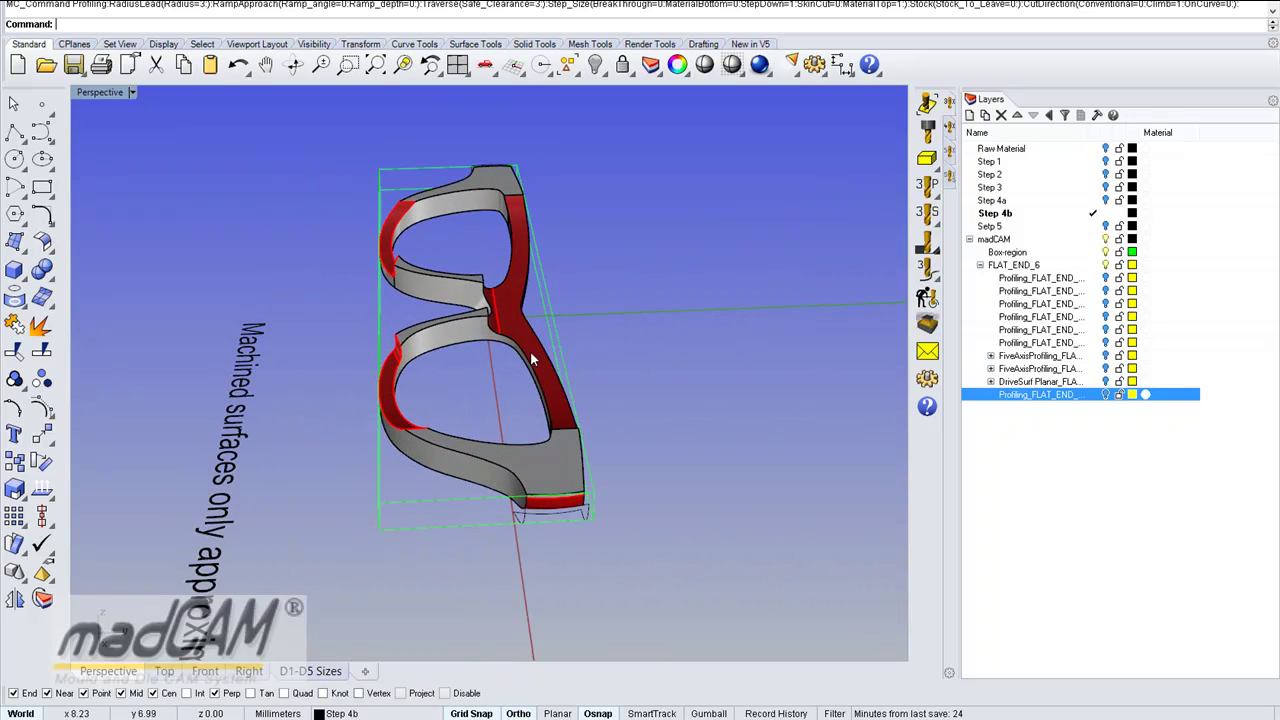
pyautogui.moveTo(395, 237); pyautogui.dragTo(613, 337, button='right')
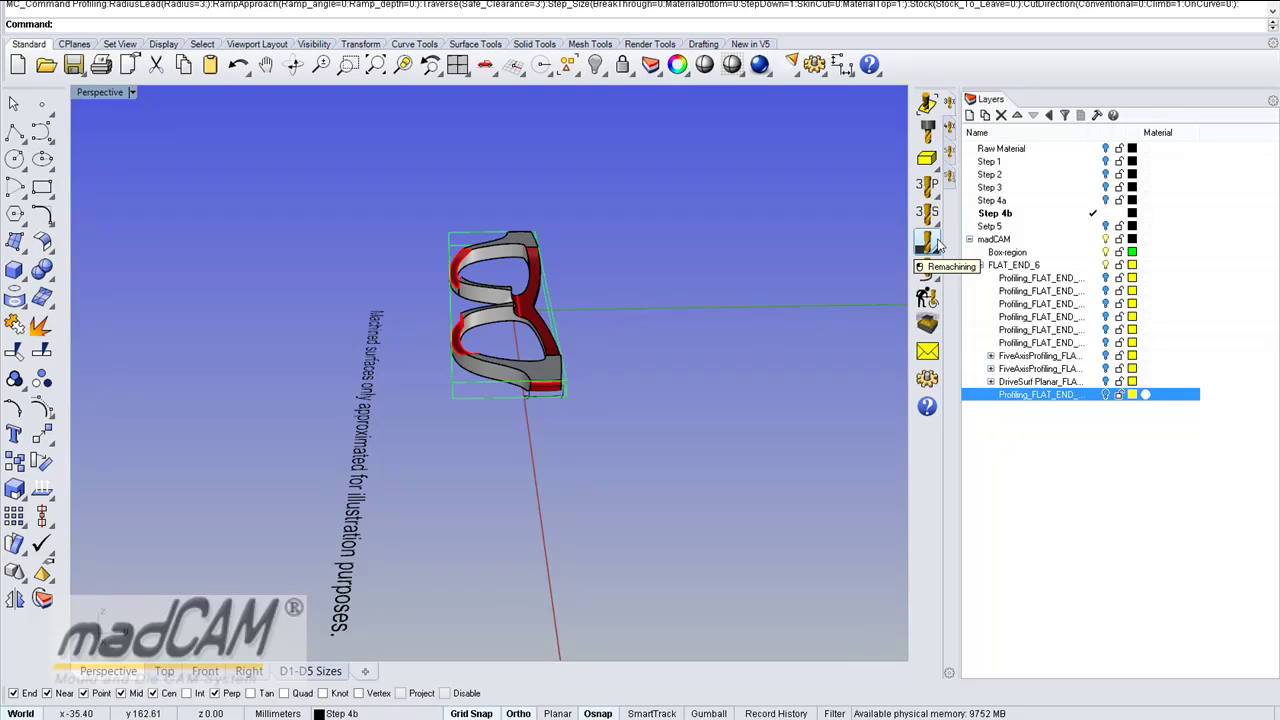
pyautogui.moveTo(735, 307)
pyautogui.mouseDown(button='right')
pyautogui.moveTo(651, 309)
pyautogui.moveTo(620, 291)
pyautogui.moveTo(533, 369)
pyautogui.moveTo(480, 335)
pyautogui.mouseUp(button='right')
pyautogui.moveTo(420, 235); pyautogui.dragTo(639, 431)
pyautogui.moveTo(639, 427); pyautogui.dragTo(630, 426, button='right')
pyautogui.hotkey('ctrl', 'F2')
pyautogui.hotkey('ctrl', 'F3')
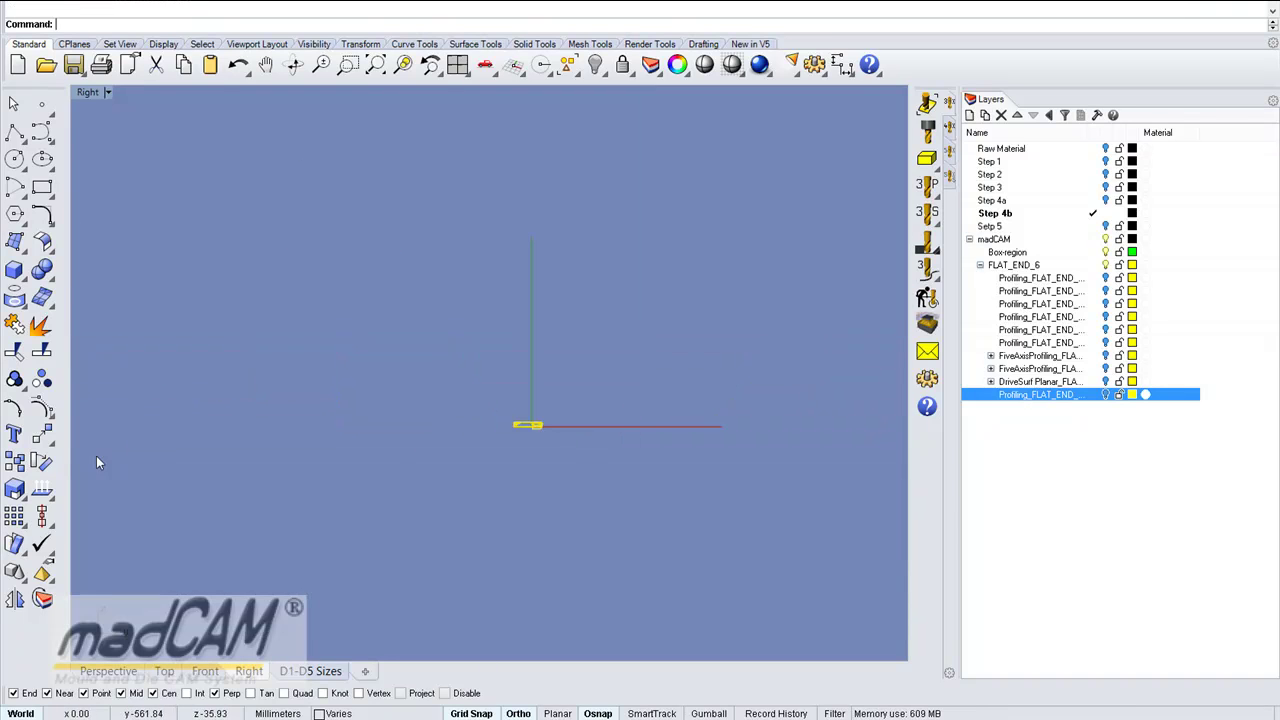
pyautogui.click(42, 461)
pyautogui.click(530, 438)
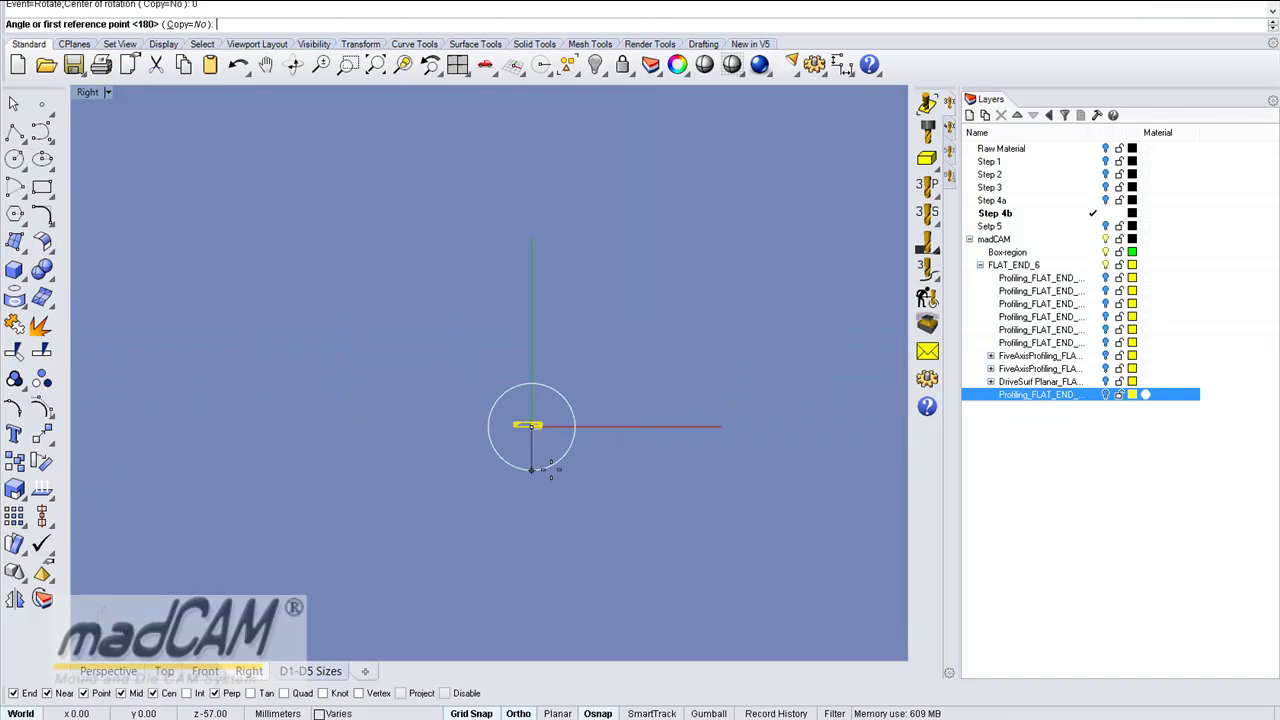
pyautogui.click(703, 456)
pyautogui.press('Escape')
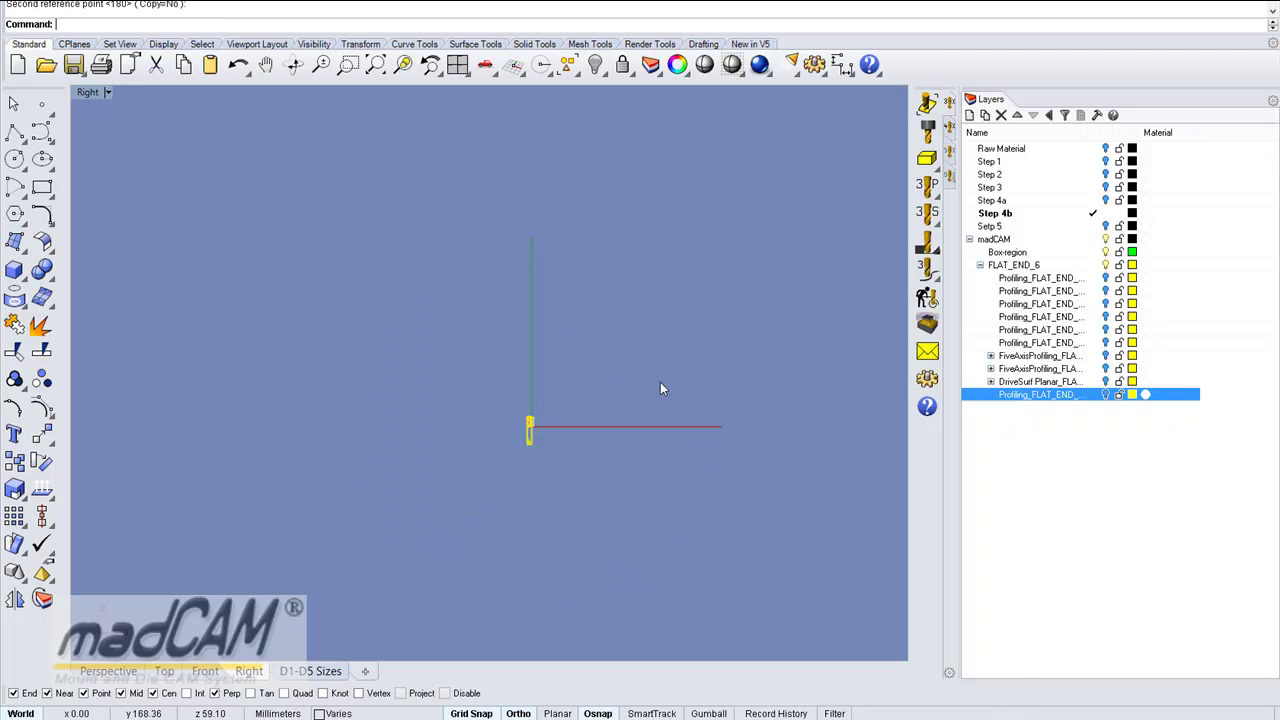
# - Set the upright Step 4b frame as the madCAM model in the Perspective view
pyautogui.hotkey('ctrl', 'F4')
pyautogui.moveTo(650, 387); pyautogui.dragTo(585, 371, button='right')
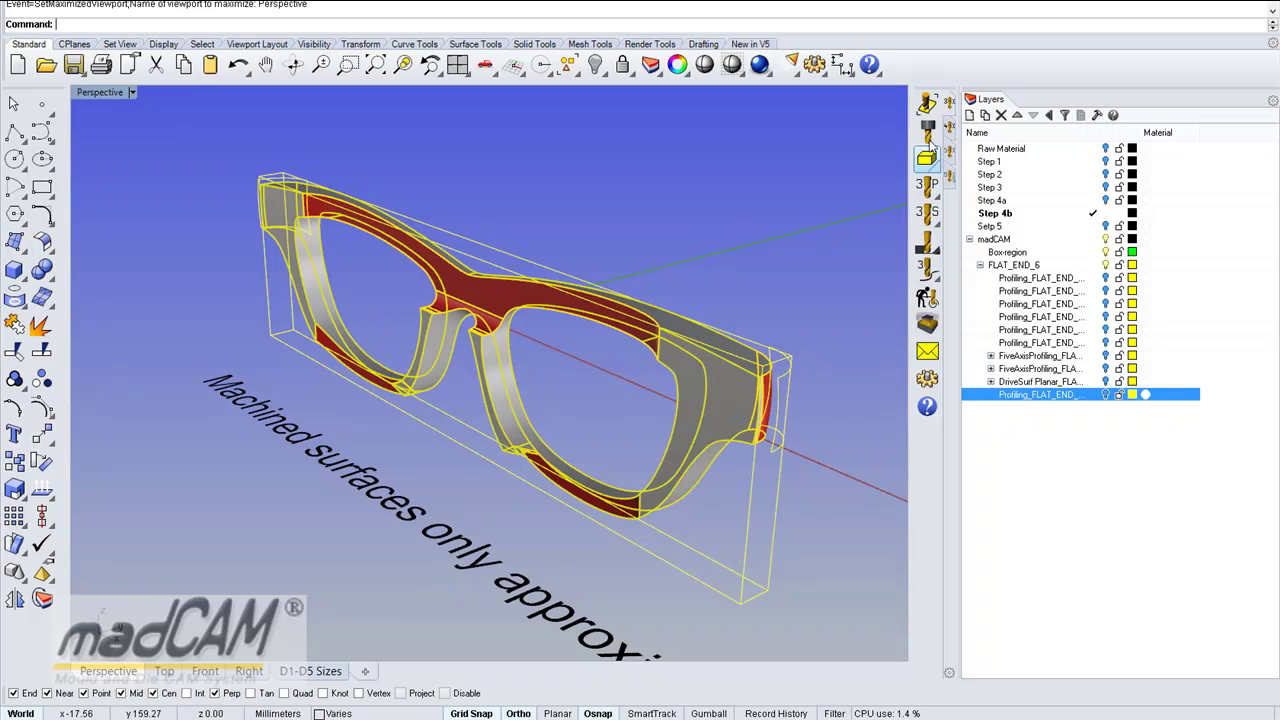
pyautogui.click(929, 106)
pyautogui.moveTo(538, 299); pyautogui.dragTo(666, 331, button='right')
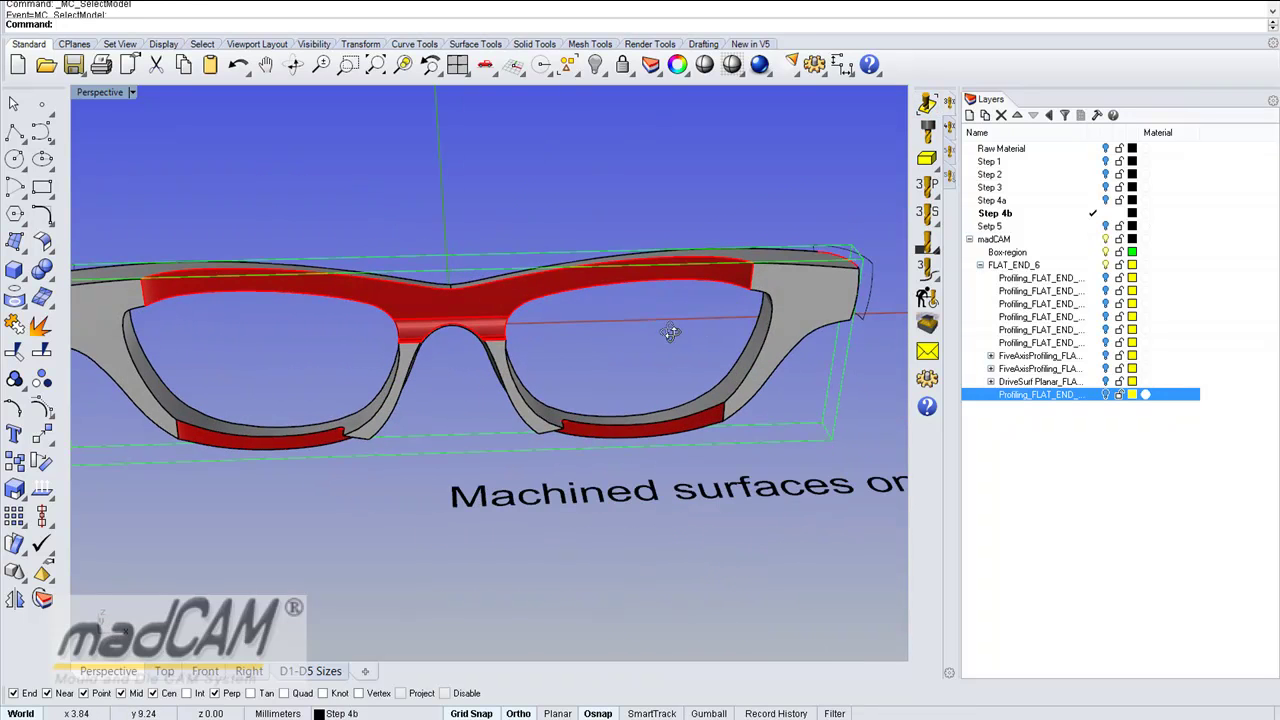
# - Choose the BALL_END_5 cutter from the cutter library for the following toolpaths
pyautogui.click(928, 132)
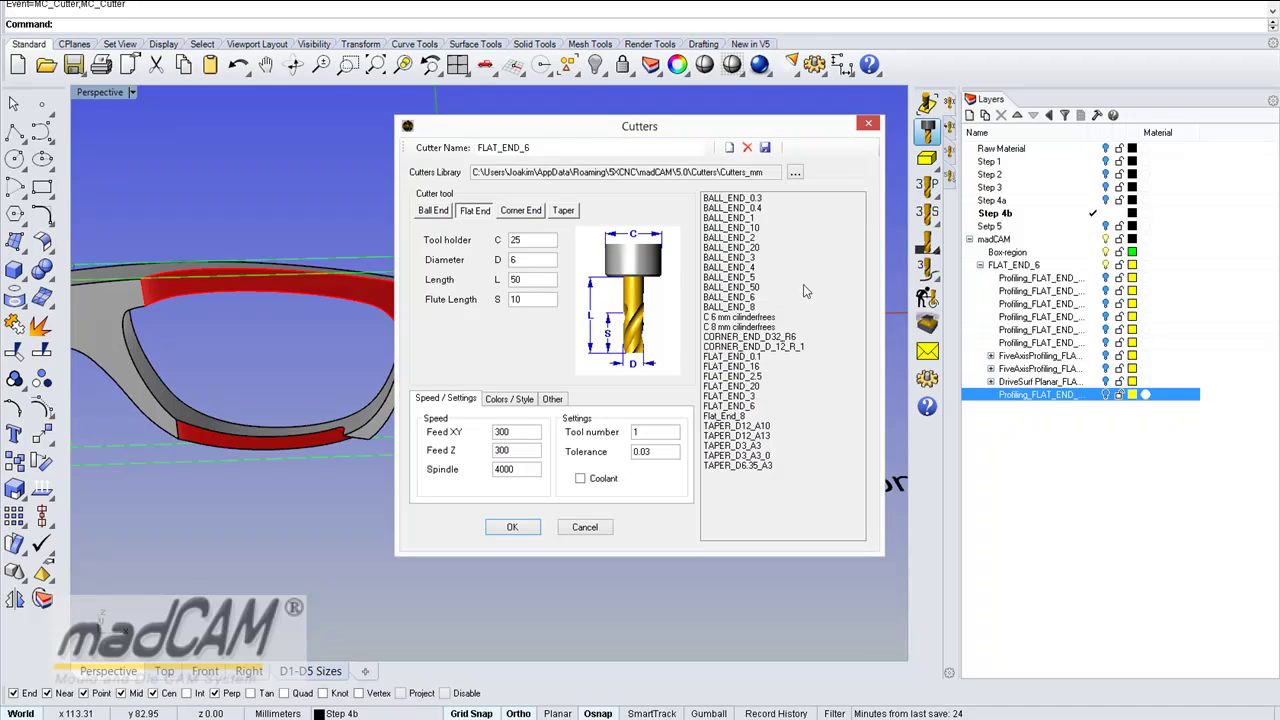
pyautogui.click(731, 279)
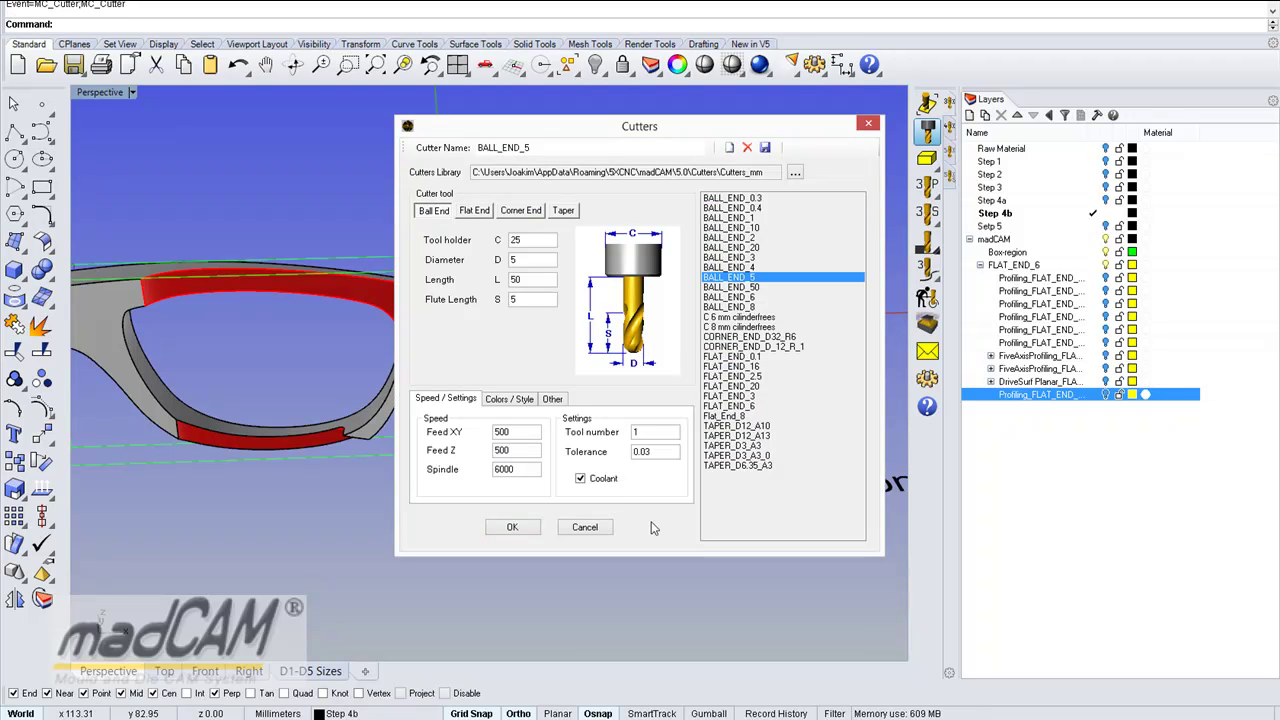
pyautogui.click(513, 527)
pyautogui.moveTo(517, 526); pyautogui.dragTo(594, 363, button='right')
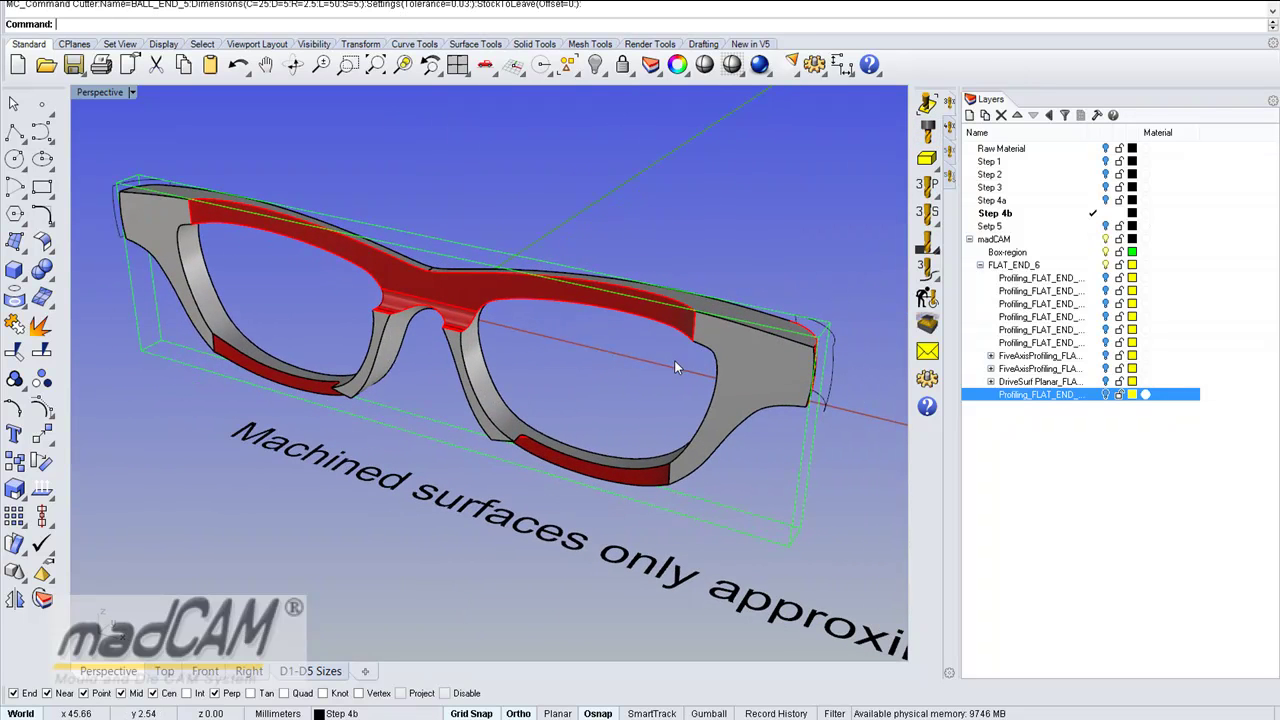
# - Start a profiling toolpath and pick the lower edges of the red brow surface above both lenses and across the bridge
pyautogui.click(928, 190)
pyautogui.click(814, 193)
pyautogui.click(829, 217)
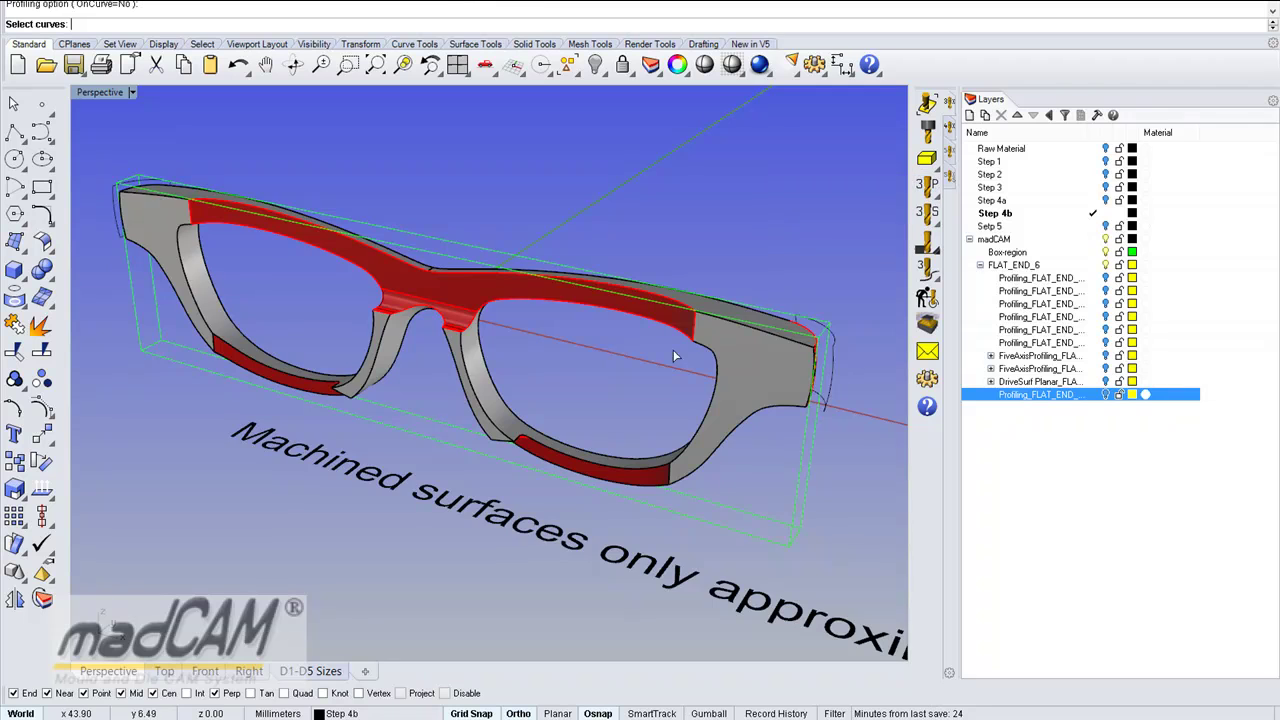
pyautogui.moveTo(679, 352); pyautogui.dragTo(700, 294, button='right')
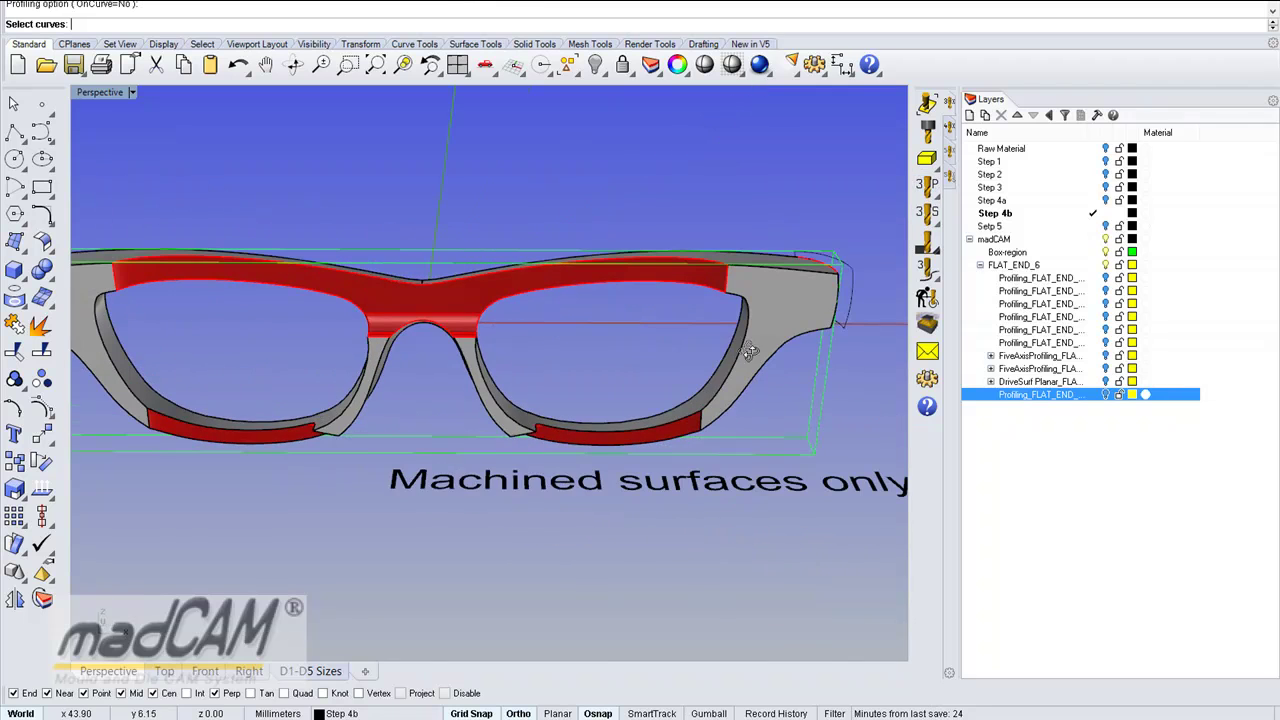
pyautogui.click(709, 288)
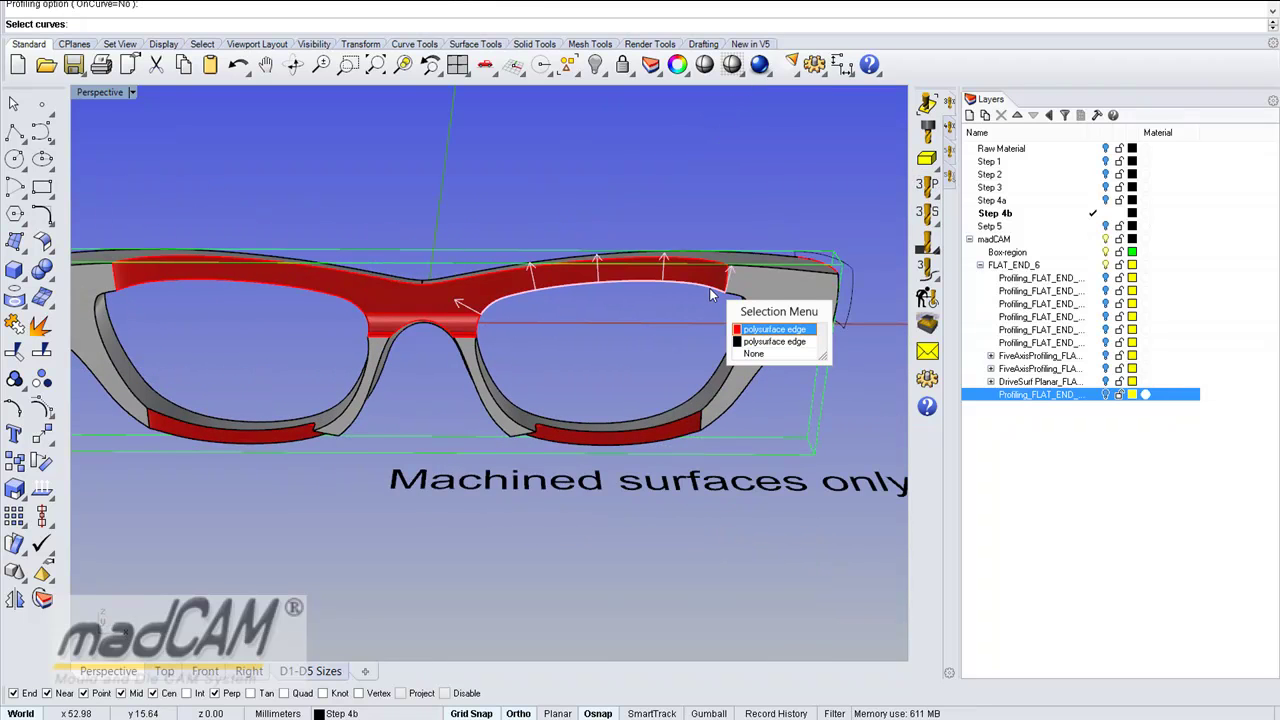
pyautogui.click(761, 331)
pyautogui.click(472, 320)
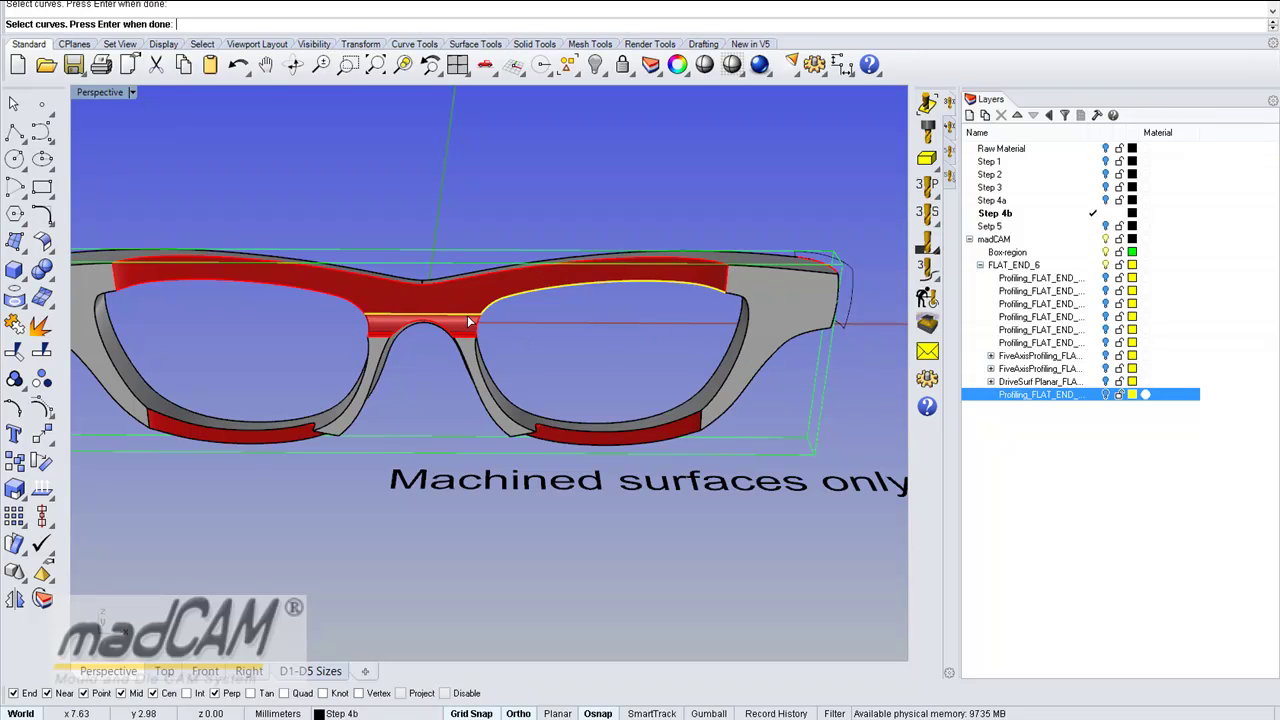
pyautogui.click(350, 305)
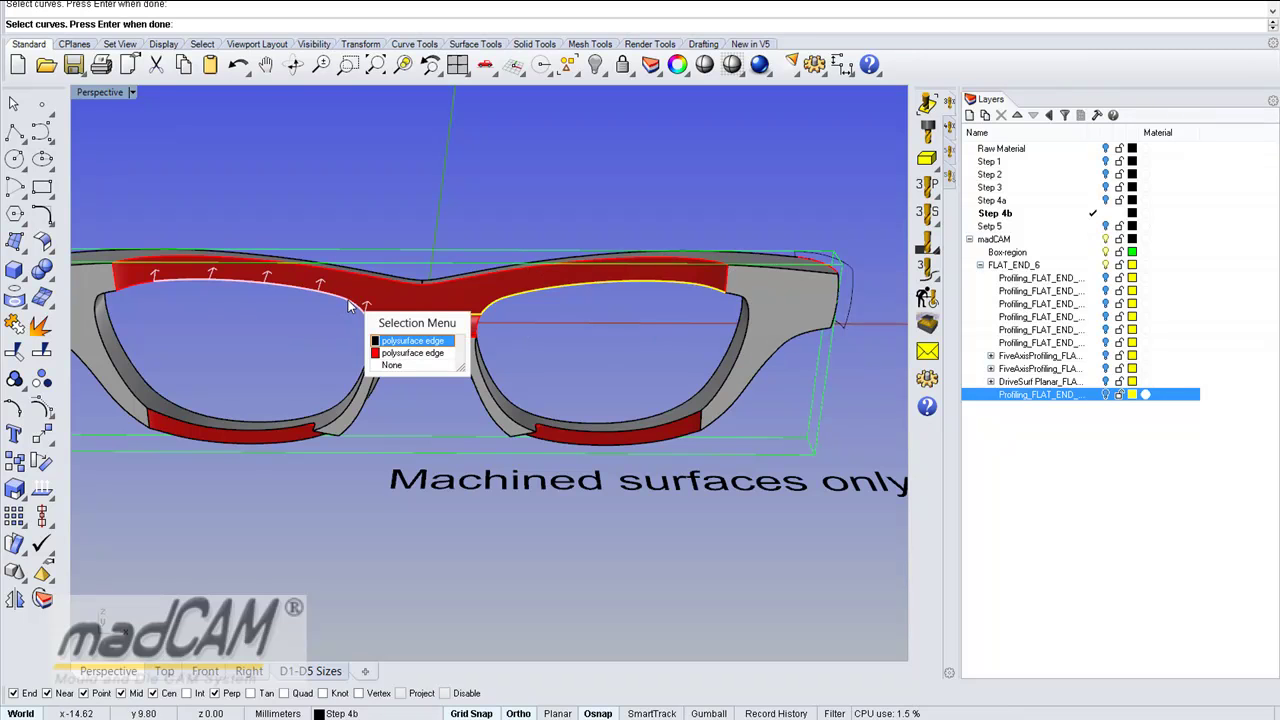
pyautogui.click(387, 353)
# - Finish the curve selection, accept the Climb direction, and generate the profiling toolpath with the default settings
pyautogui.scroll(-6, 551, 360)
pyautogui.moveTo(551, 360); pyautogui.dragTo(577, 374, button='right')
pyautogui.scroll(3, 600, 370)
pyautogui.press('Return')
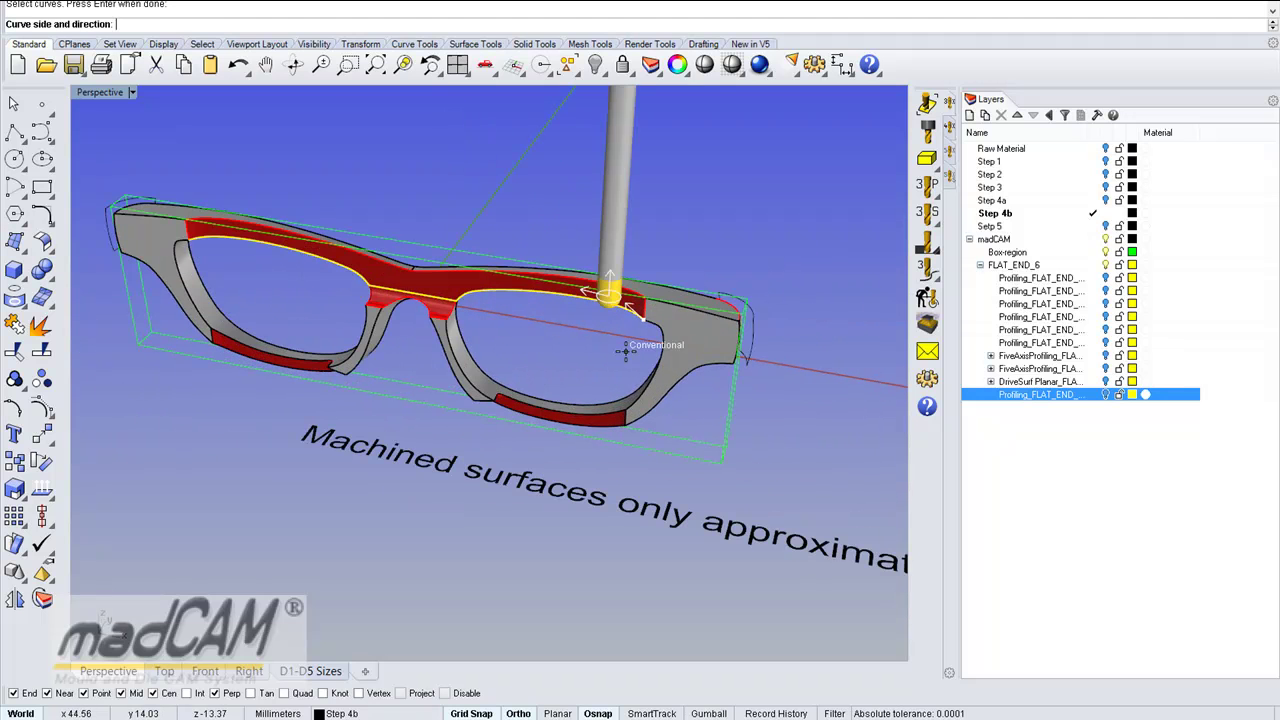
pyautogui.moveTo(694, 371); pyautogui.dragTo(685, 503, button='right')
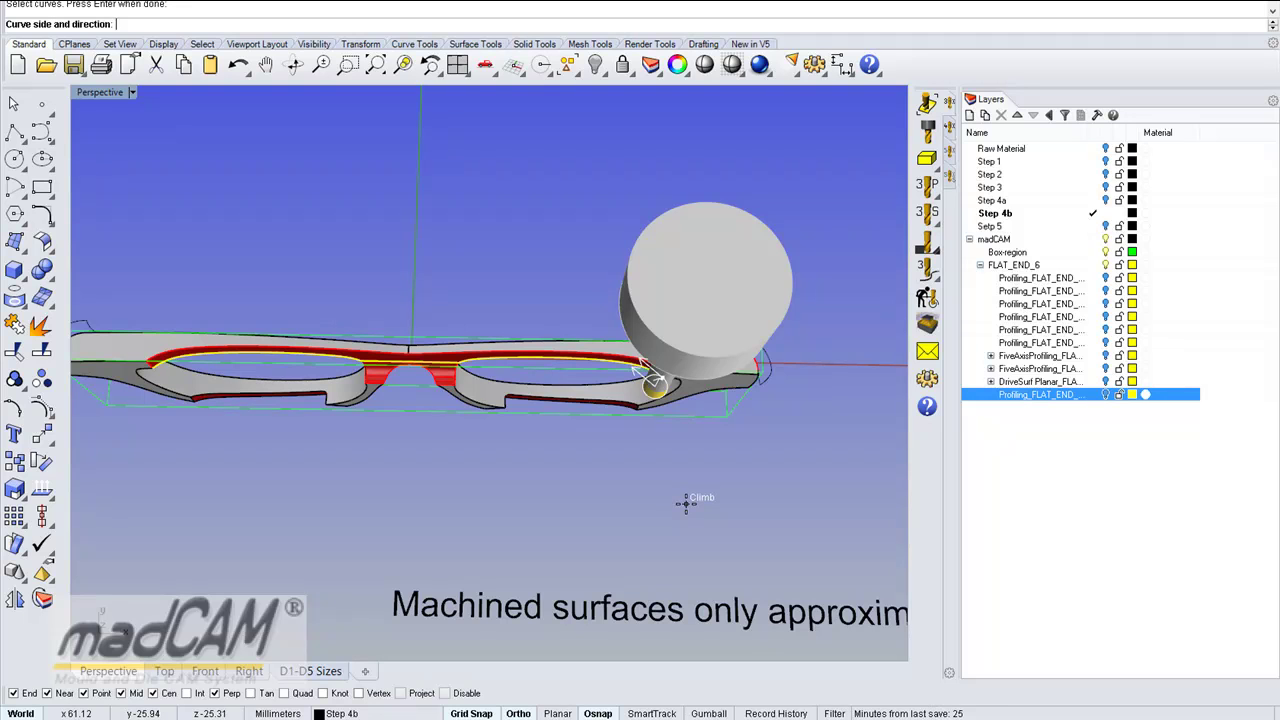
pyautogui.press('Return')
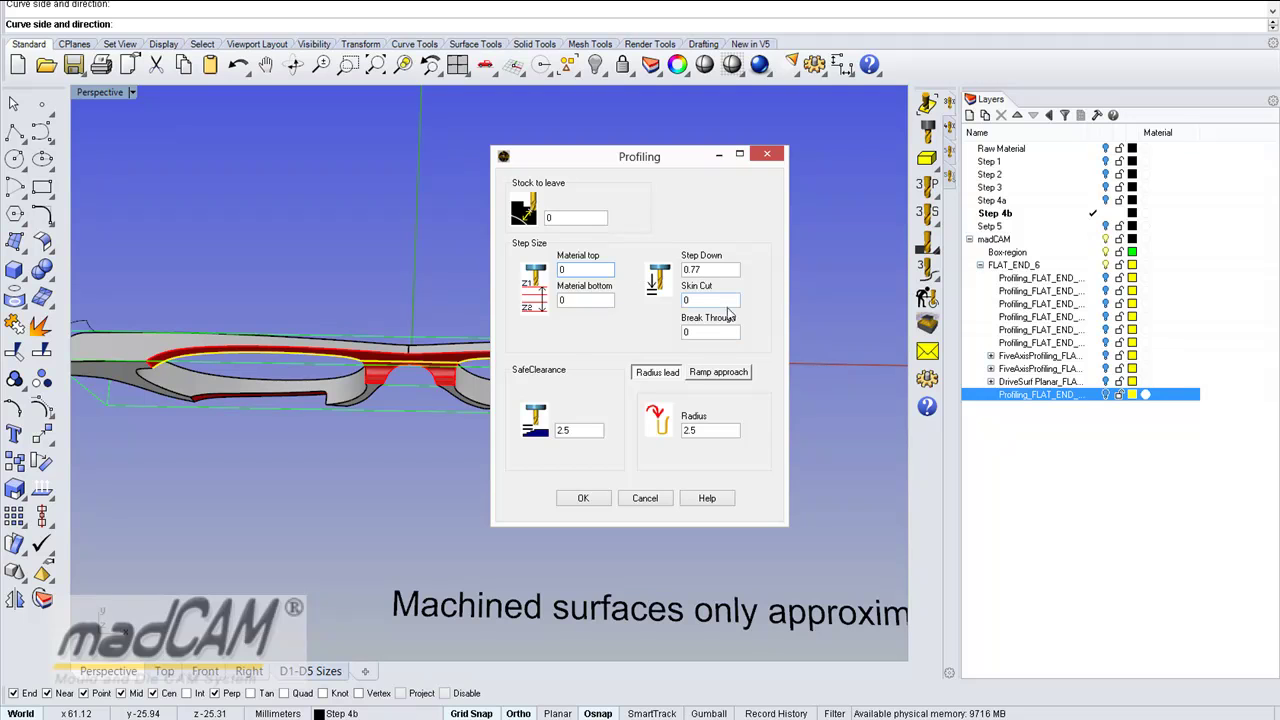
pyautogui.click(604, 498)
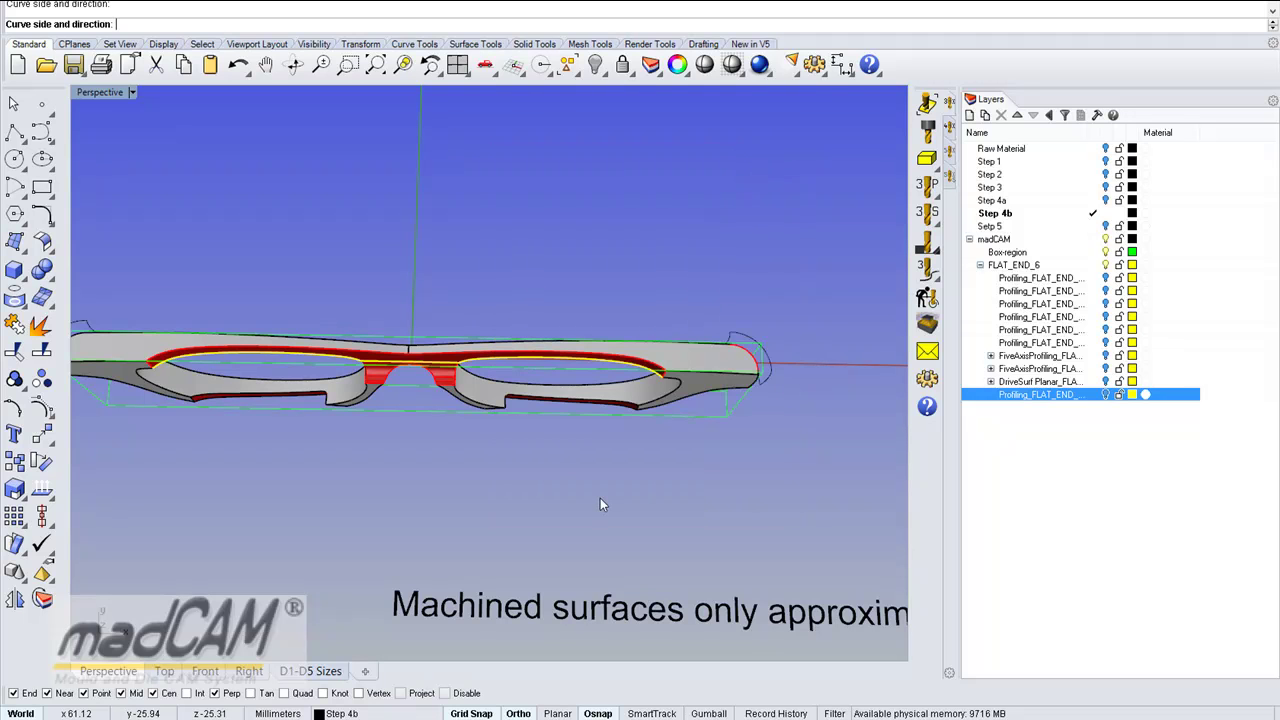
# - Select the frame with its box and toolpath and rotate them 180° about the origin in the Right view
pyautogui.moveTo(611, 497); pyautogui.dragTo(580, 367, button='right')
pyautogui.moveTo(443, 240); pyautogui.dragTo(621, 445)
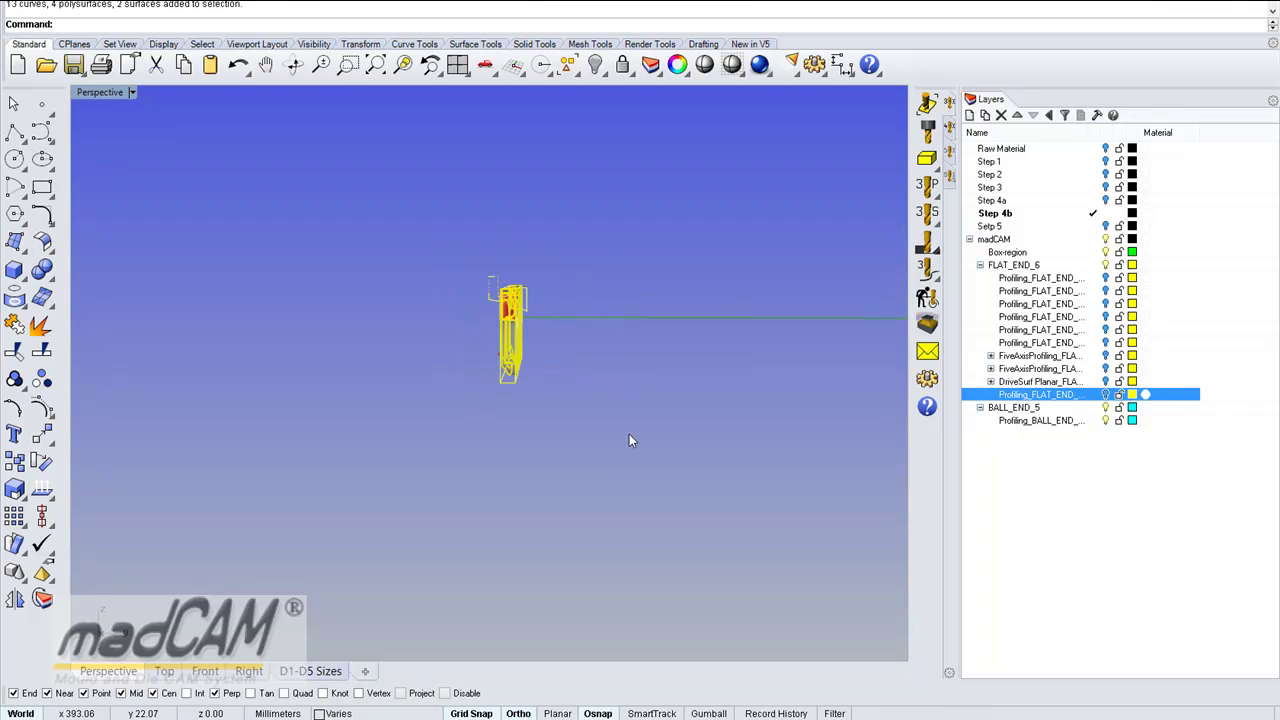
pyautogui.hotkey('ctrl', 'F3')
pyautogui.scroll(-2, 572, 294)
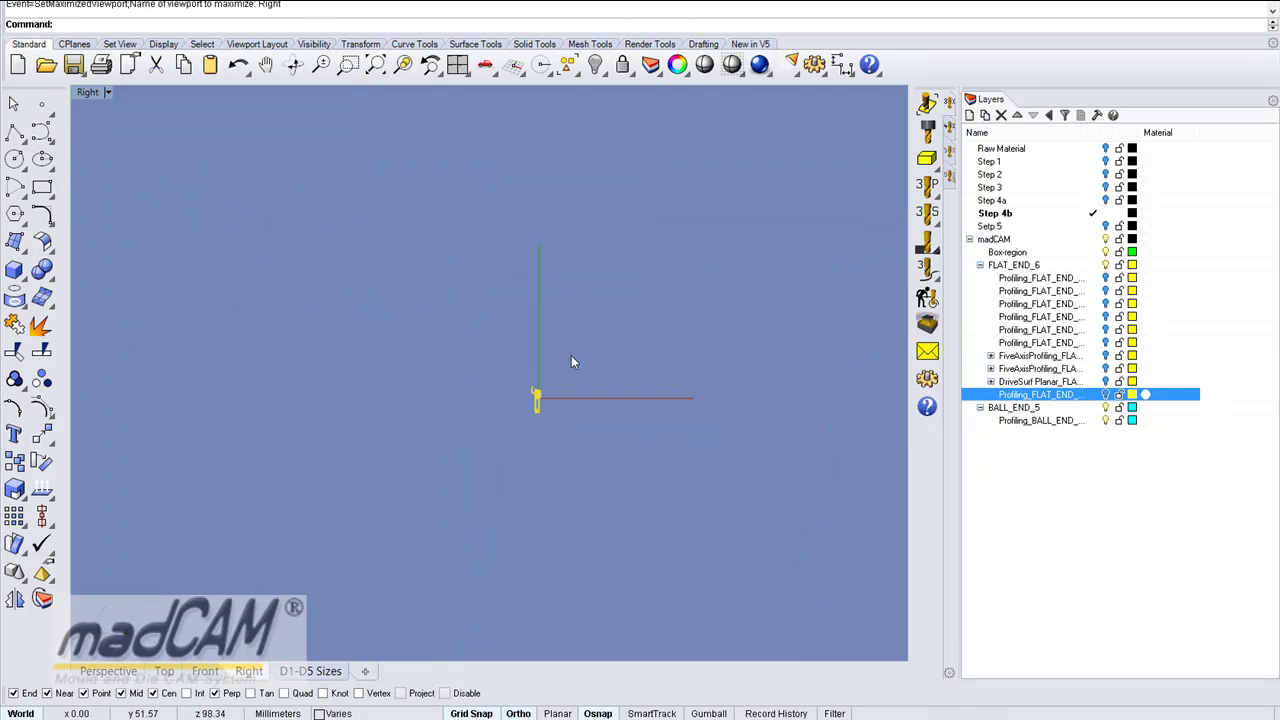
pyautogui.click(41, 462)
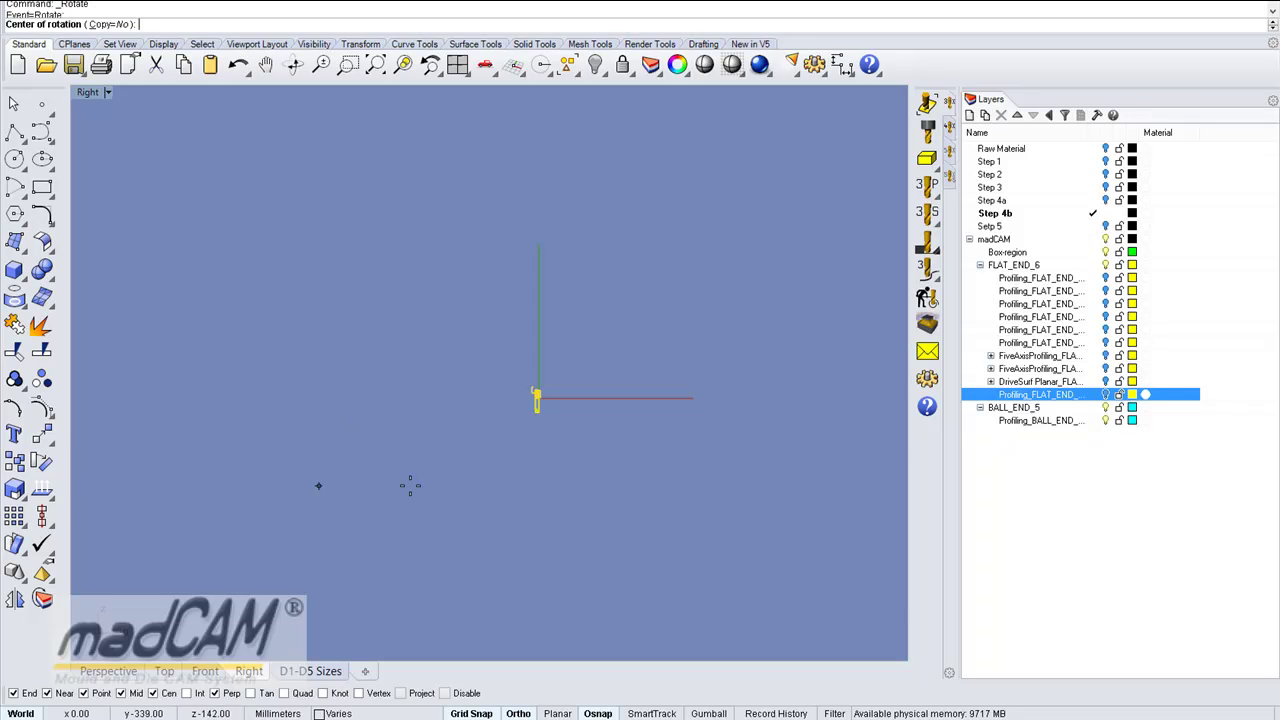
pyautogui.write('0')
pyautogui.press('Return')
pyautogui.click(511, 485)
pyautogui.click(533, 269)
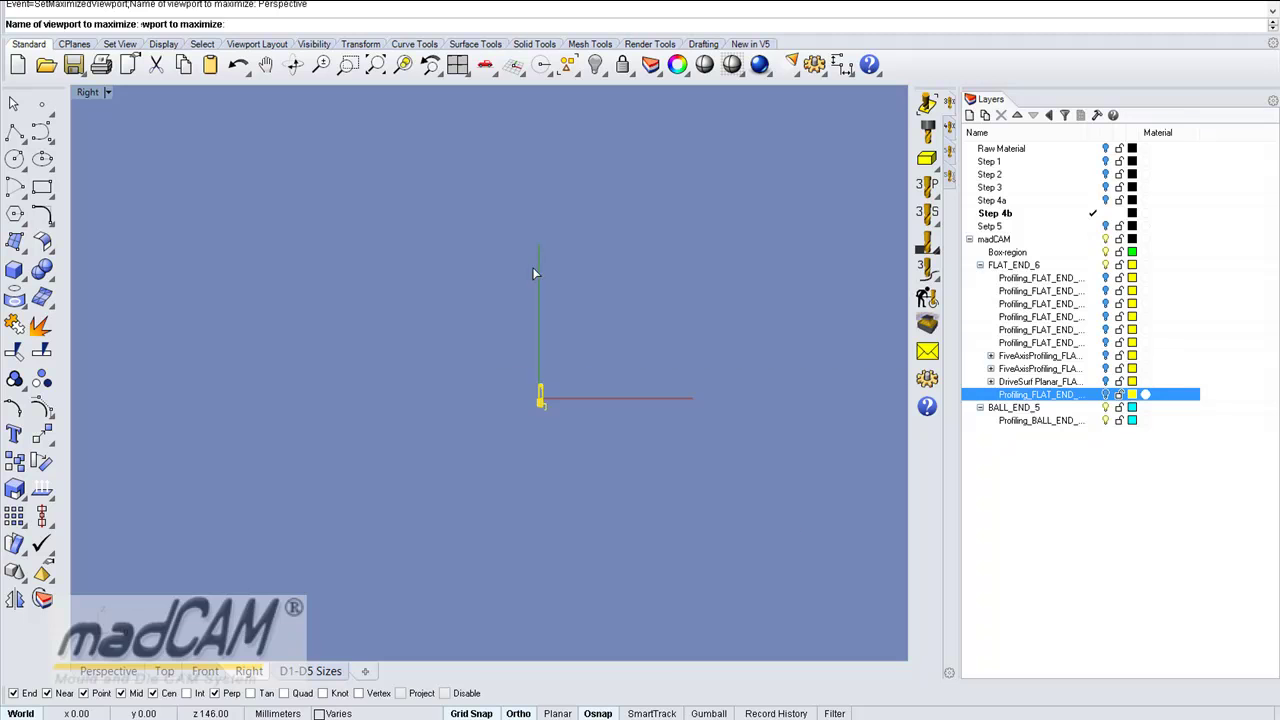
# - Select the upside-down frame in the Perspective view and set it as the madCAM model again
pyautogui.hotkey('ctrl', 'F4')
pyautogui.moveTo(543, 308); pyautogui.dragTo(390, 233, button='right')
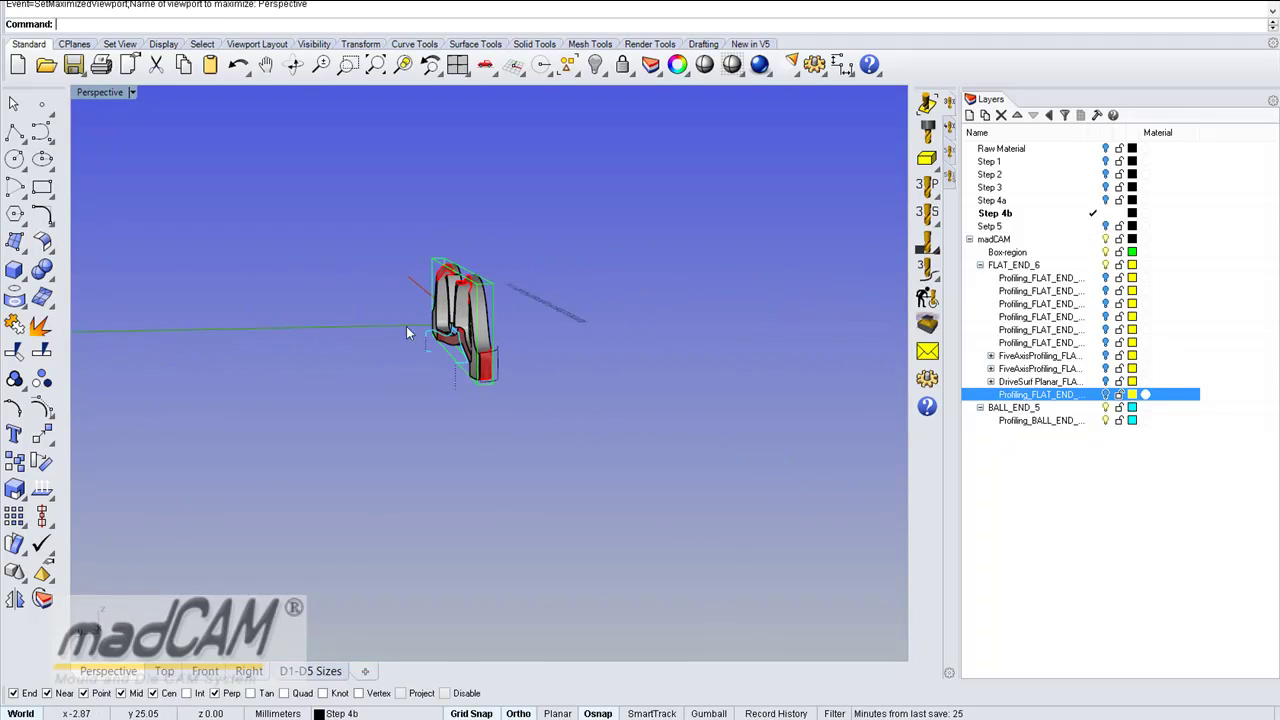
pyautogui.moveTo(534, 408); pyautogui.dragTo(540, 405)
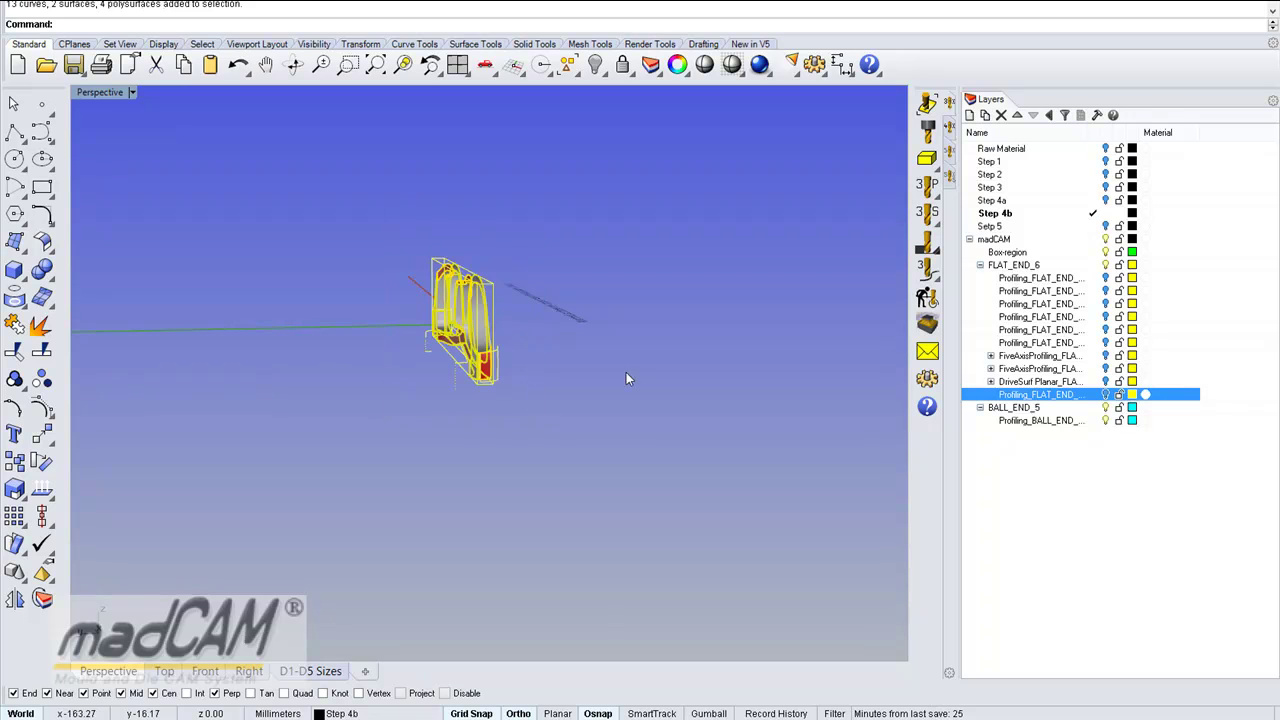
pyautogui.click(928, 106)
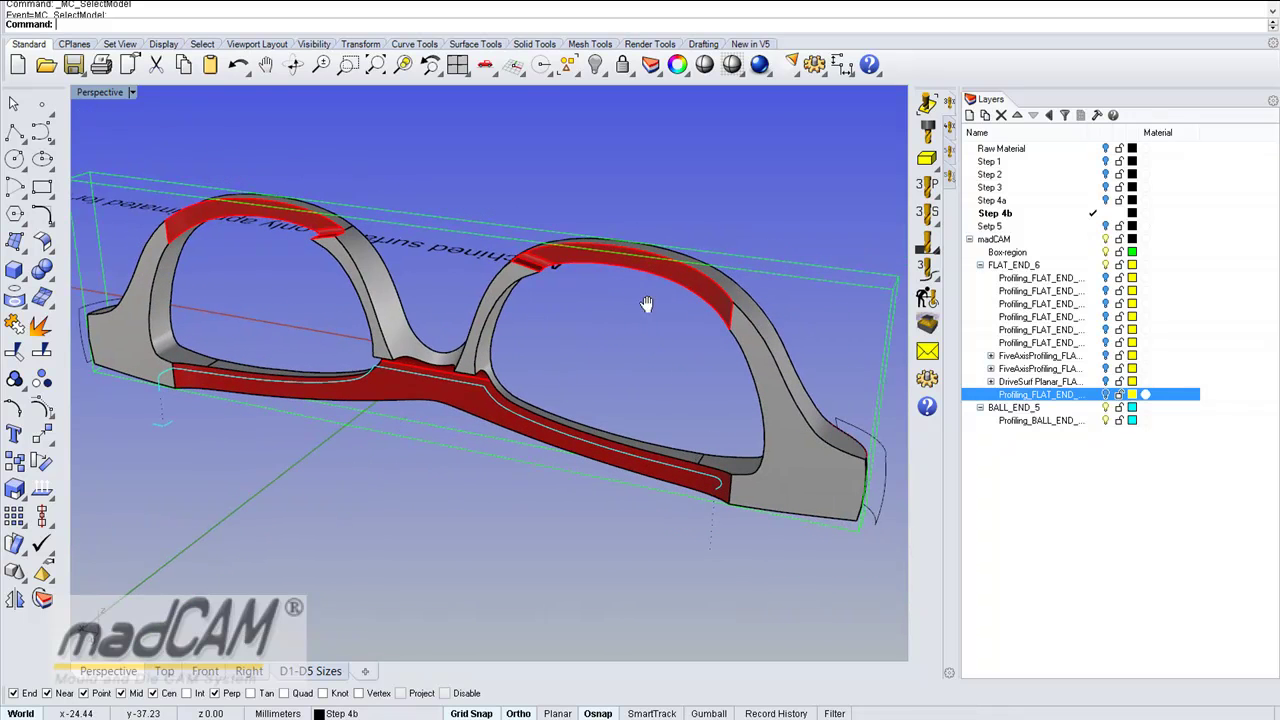
# - Start another profiling toolpath and pick one lower rim's red inner edge and the adjoining edge at its nose pad
pyautogui.click(922, 205)
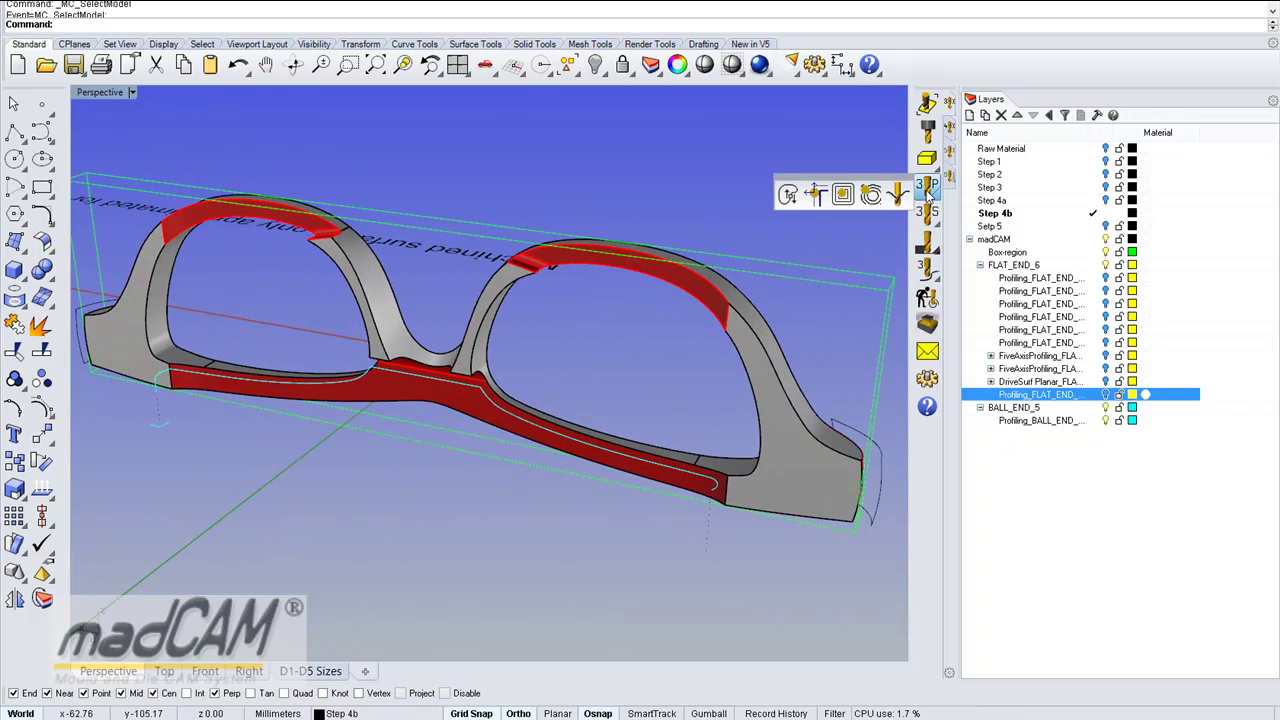
pyautogui.click(820, 194)
pyautogui.click(702, 310)
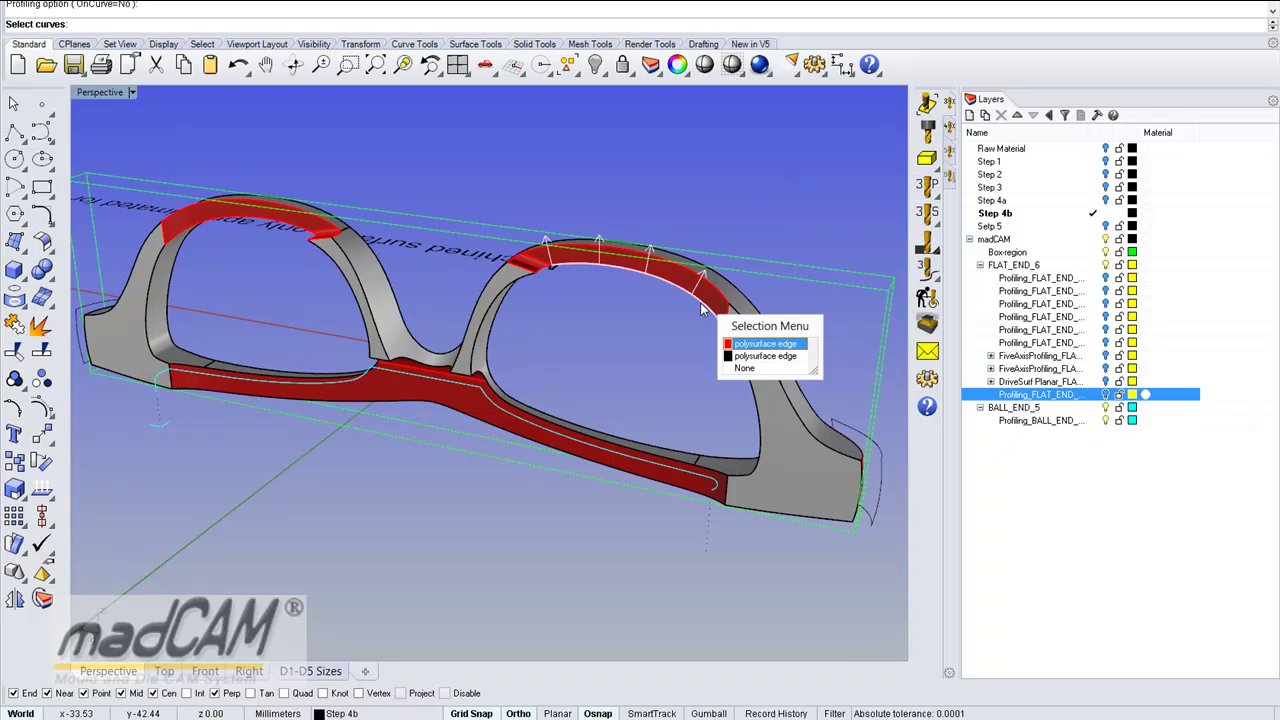
pyautogui.click(737, 347)
pyautogui.scroll(5, 571, 303)
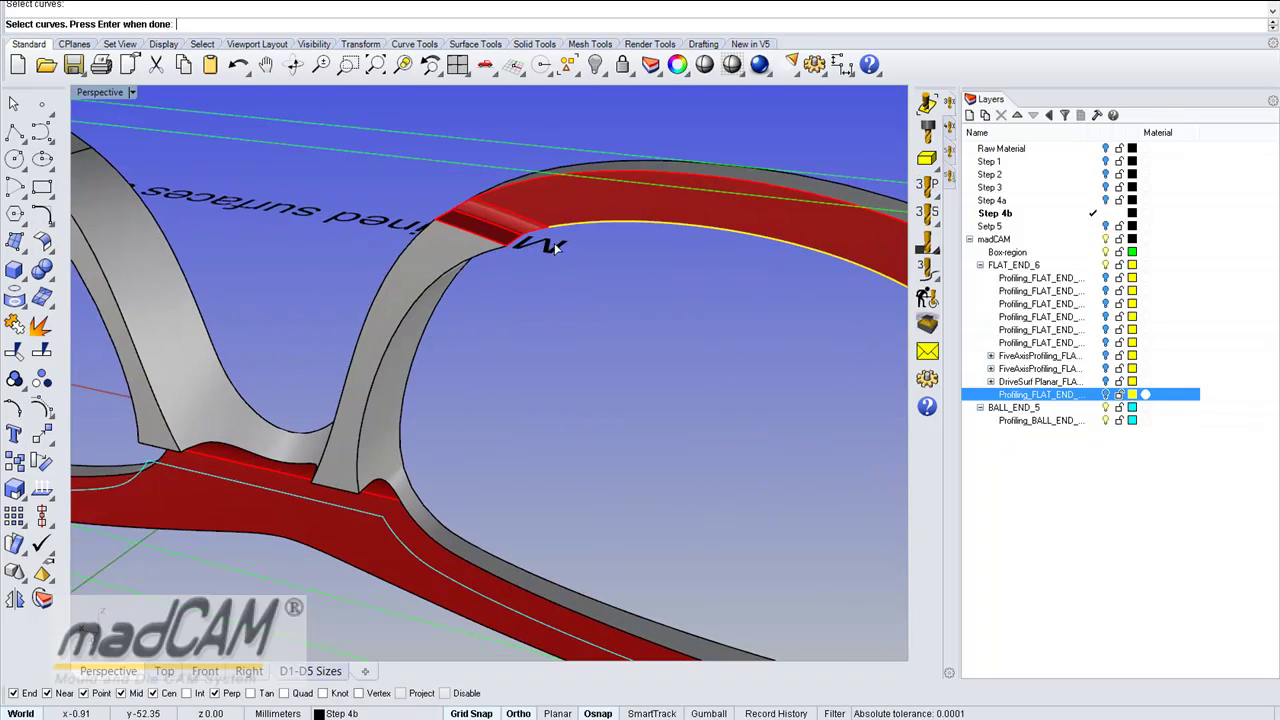
pyautogui.click(530, 222)
pyautogui.scroll(-6, 612, 271)
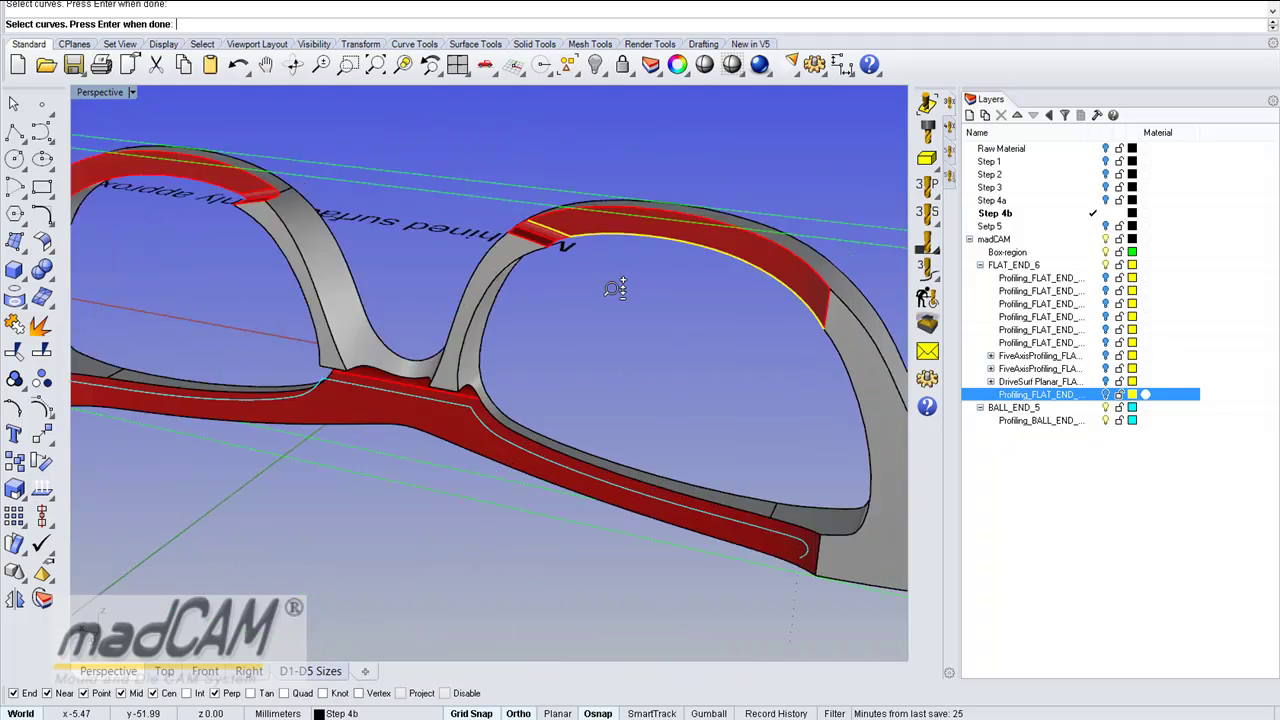
# - Add the red nose-pad edge and inner edge of the opposite lower rim to the profiling curves
pyautogui.keyDown('shift'); pyautogui.moveTo(425, 245); pyautogui.dragTo(562, 330, button='right'); pyautogui.keyUp('shift')
pyautogui.scroll(4, 563, 332)
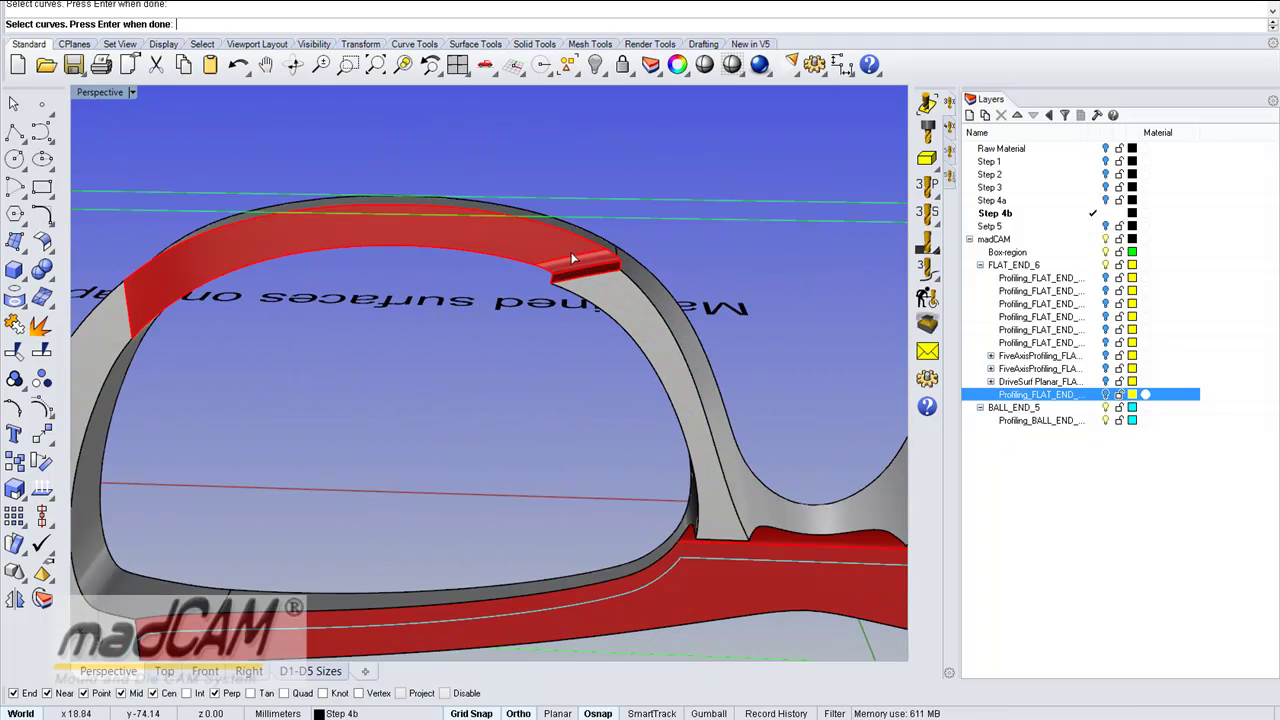
pyautogui.click(505, 258)
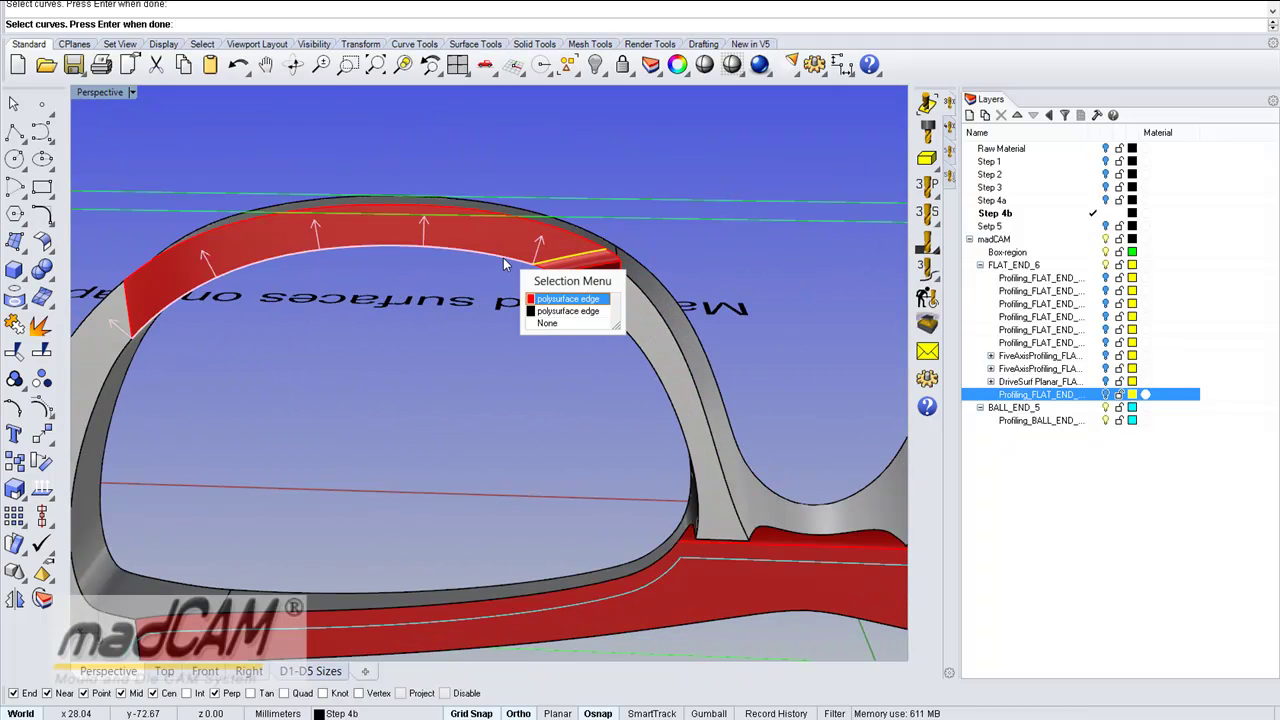
pyautogui.click(543, 300)
pyautogui.scroll(-6, 541, 330)
pyautogui.moveTo(541, 358); pyautogui.dragTo(724, 434, button='right')
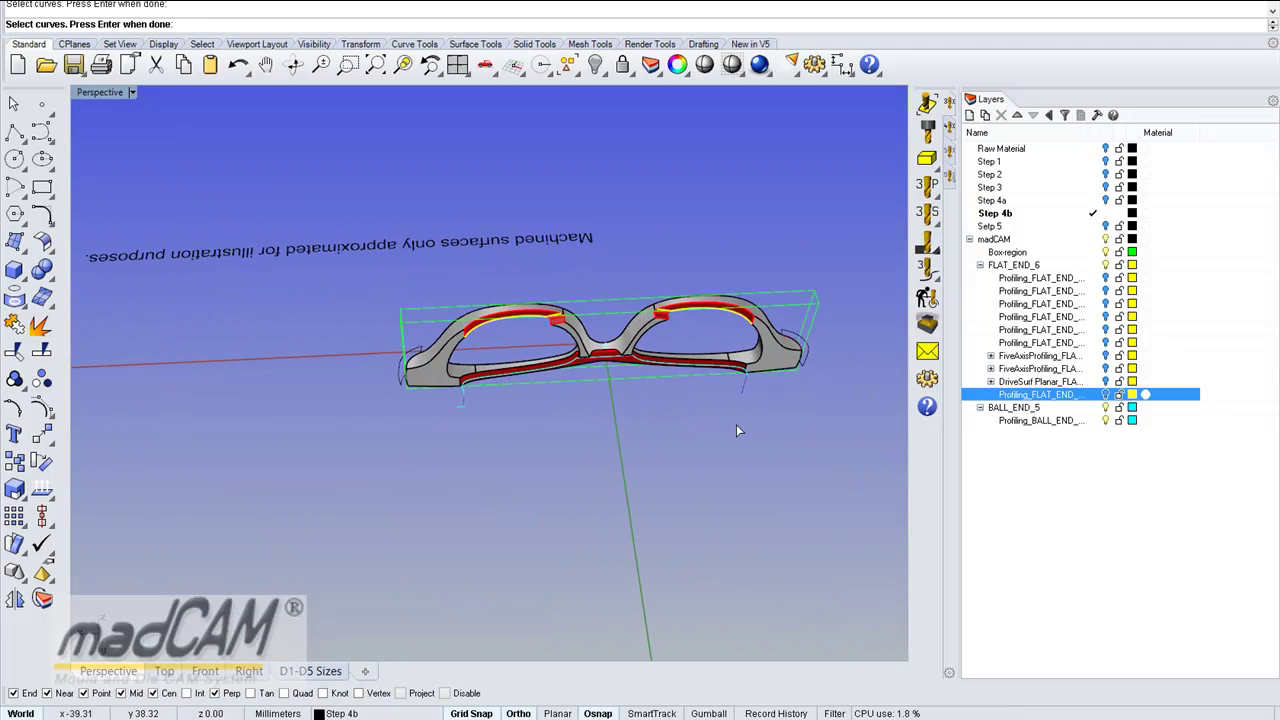
# - Finish the lower rim profiling toolpath with climb cutting, a 0.77 step down and a 2.5 lead radius
pyautogui.press('Return')
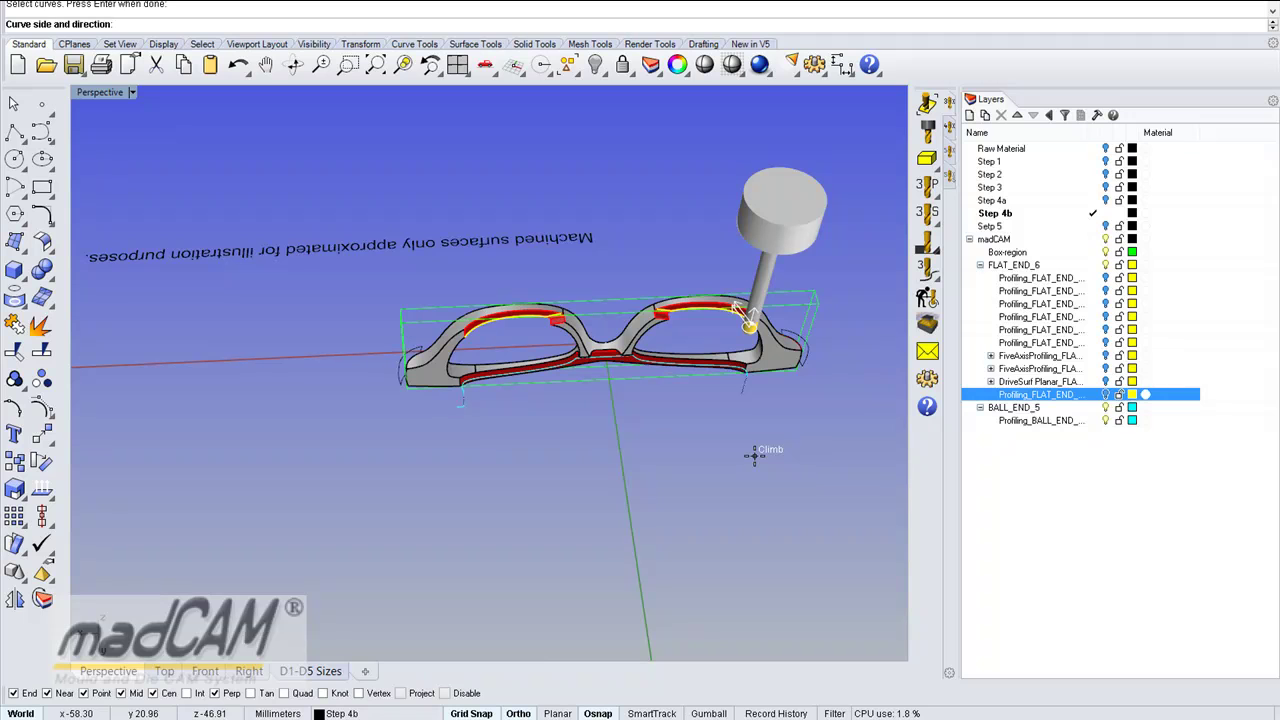
pyautogui.click(755, 460)
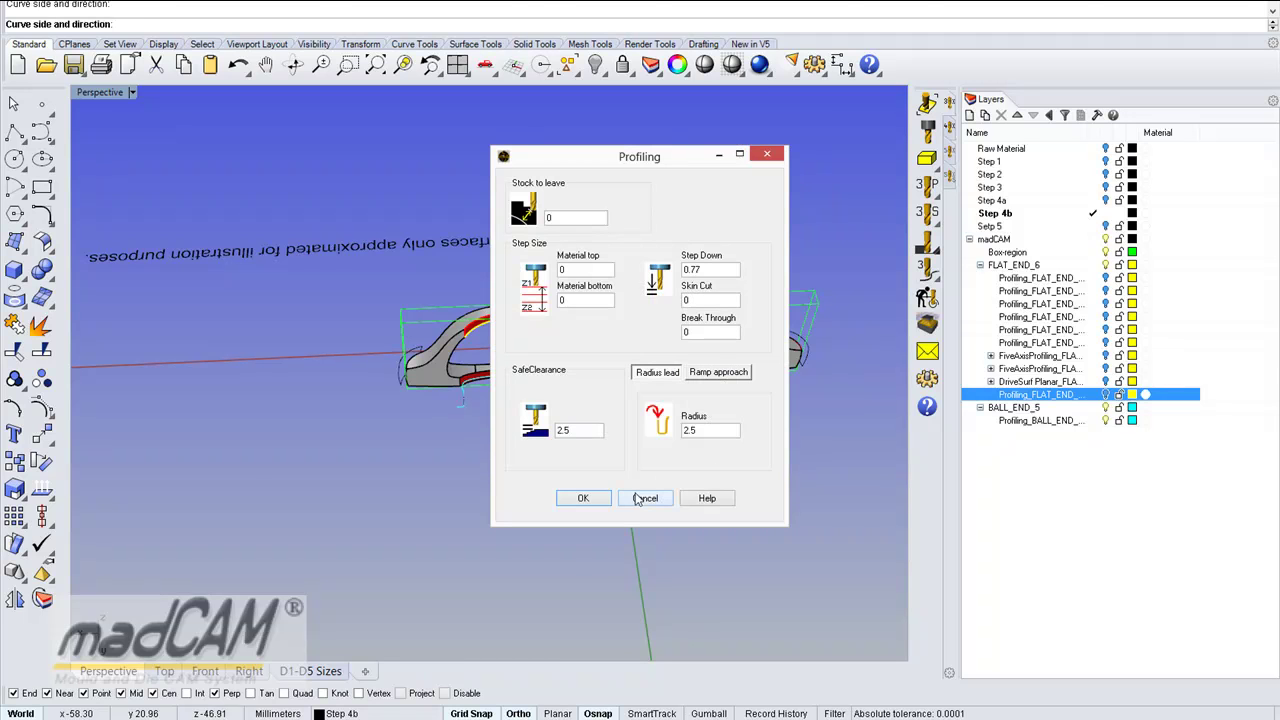
pyautogui.click(583, 498)
# - Select the frame with its box and toolpaths and rotate them 90° about the origin in the Right view
pyautogui.moveTo(750, 481)
pyautogui.mouseDown(button='right')
pyautogui.moveTo(662, 364)
pyautogui.moveTo(607, 411)
pyautogui.moveTo(619, 409)
pyautogui.moveTo(567, 369)
pyautogui.moveTo(580, 368)
pyautogui.moveTo(545, 352)
pyautogui.mouseUp(button='right')
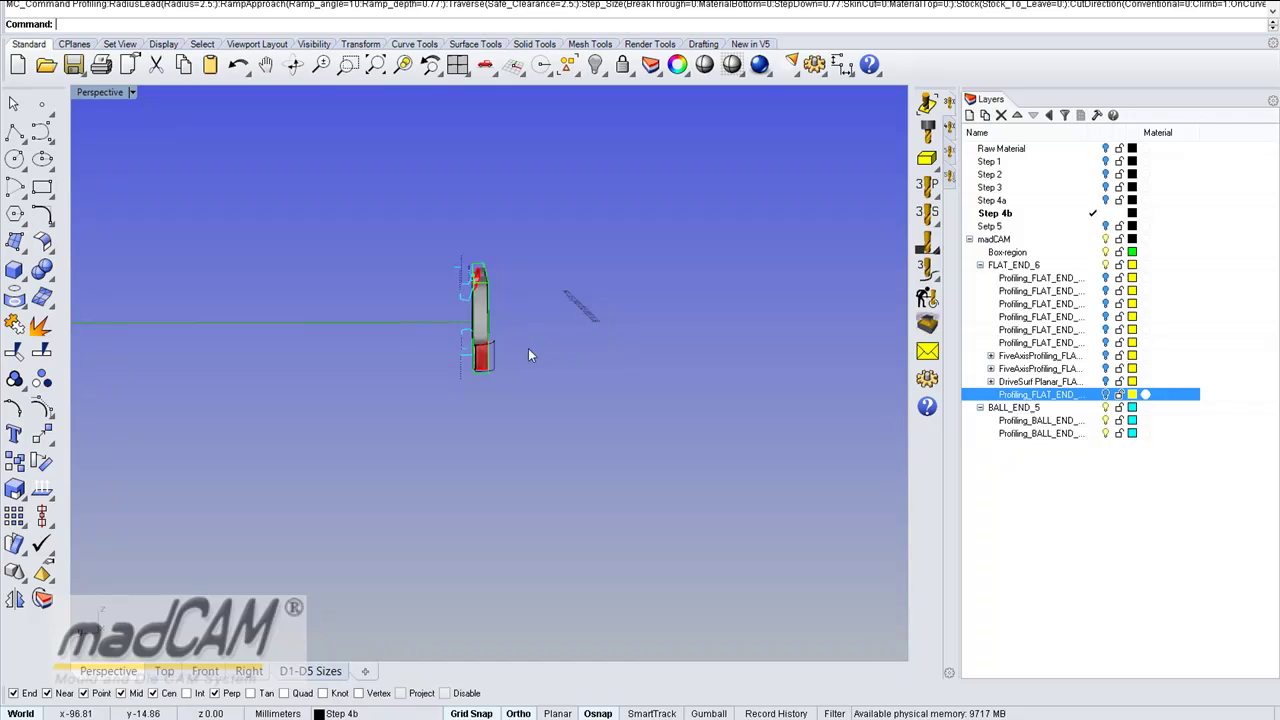
pyautogui.moveTo(552, 429); pyautogui.dragTo(553, 430)
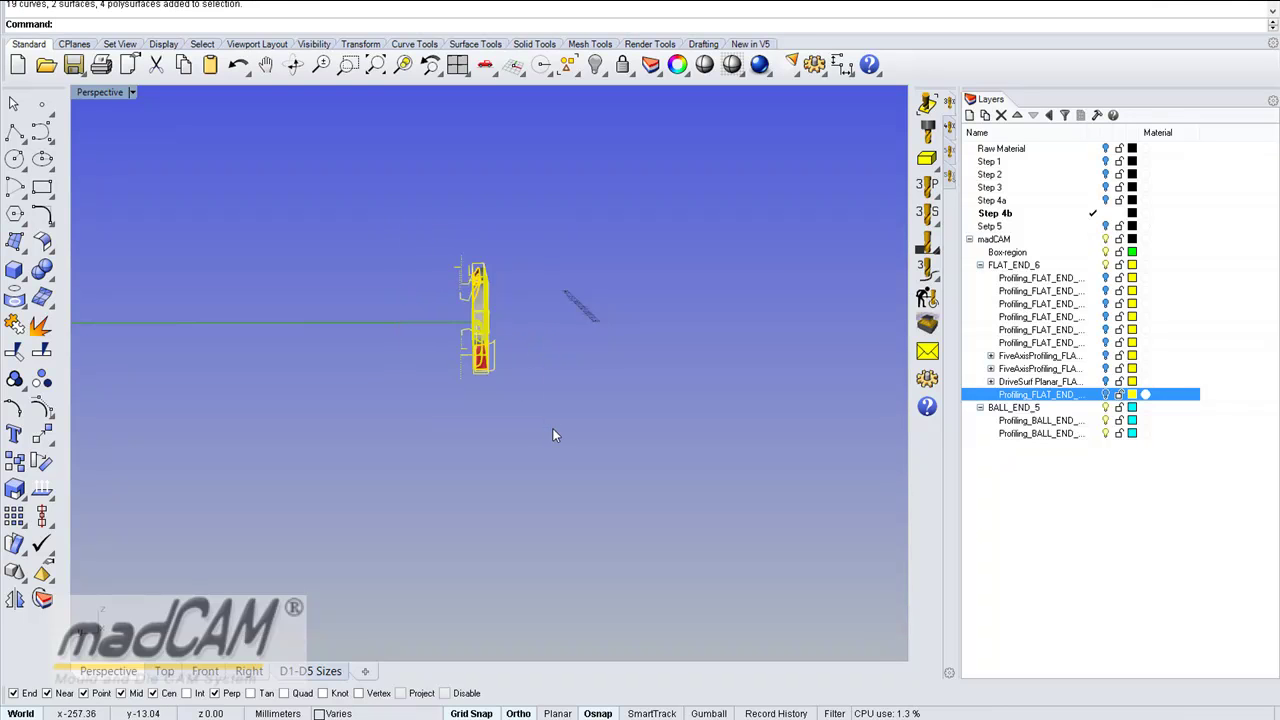
pyautogui.click(558, 425)
pyautogui.moveTo(491, 382); pyautogui.dragTo(545, 399, button='right')
pyautogui.keyDown('ctrl'); pyautogui.moveTo(545, 399); pyautogui.dragTo(523, 377, button='right'); pyautogui.keyUp('ctrl')
pyautogui.moveTo(386, 370); pyautogui.dragTo(530, 380, button='right')
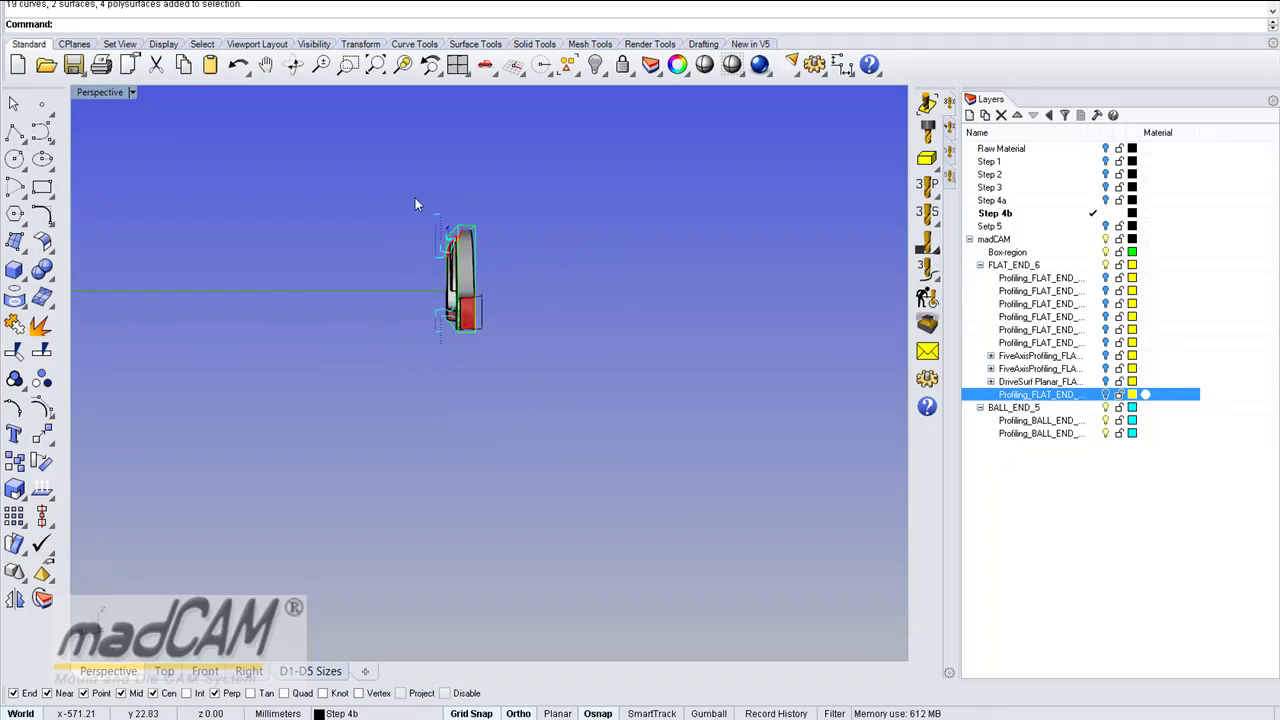
pyautogui.moveTo(509, 396); pyautogui.dragTo(511, 396)
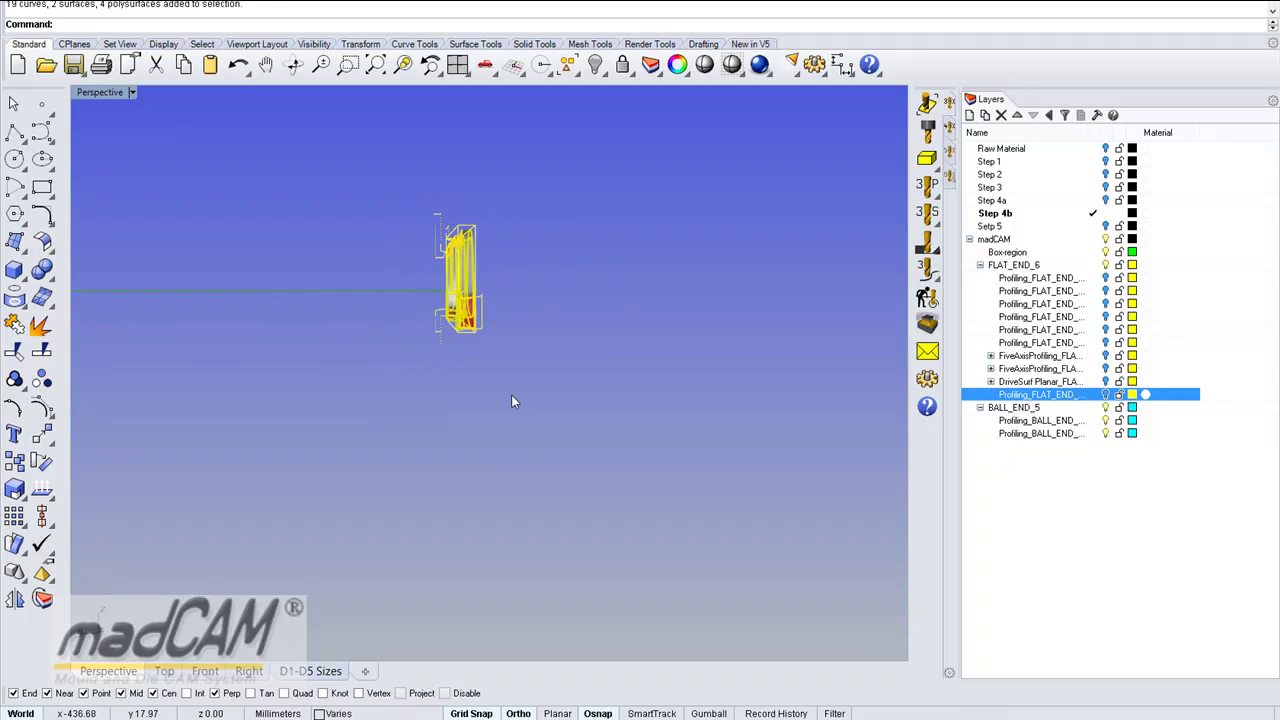
pyautogui.hotkey('ctrl', 'F3')
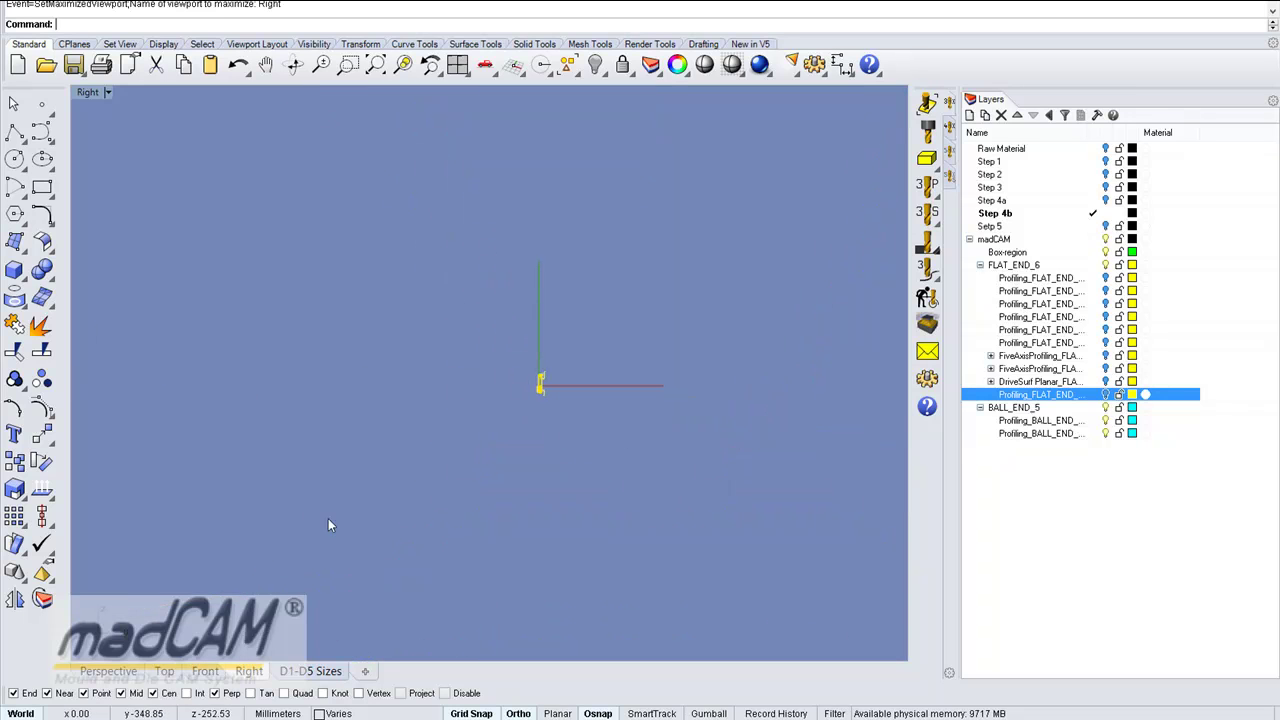
pyautogui.click(42, 462)
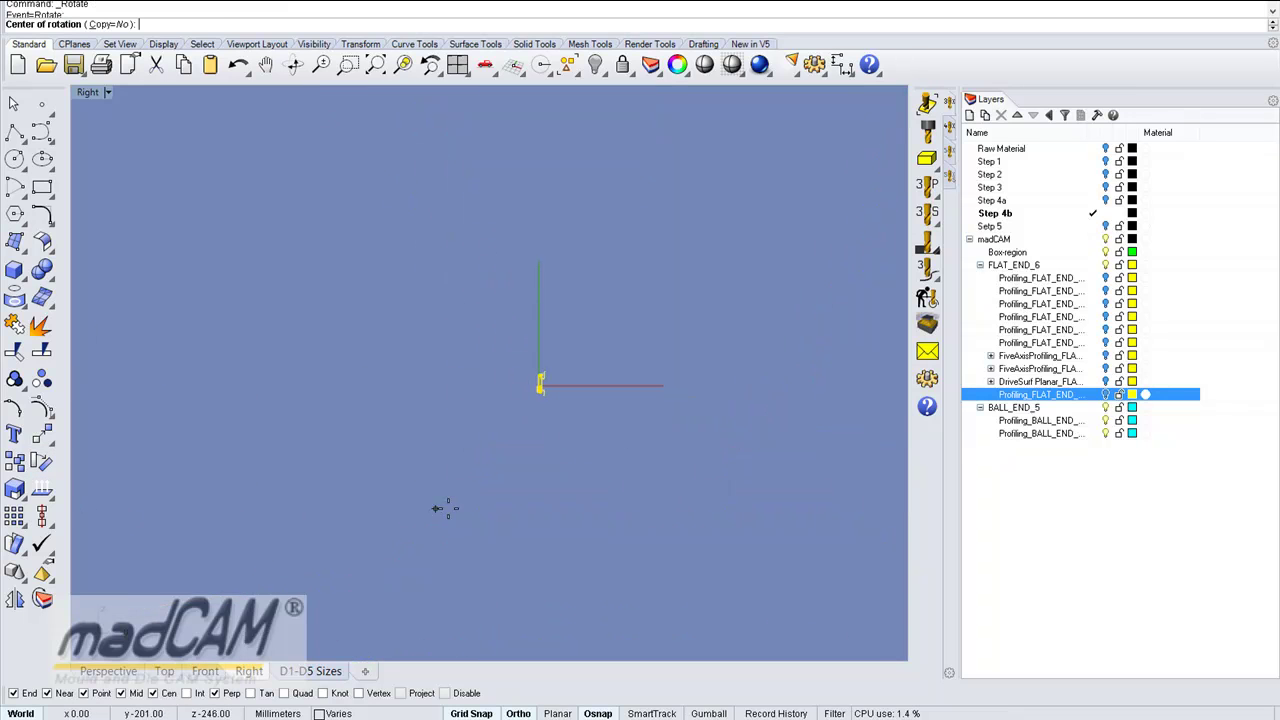
pyautogui.write('0')
pyautogui.press('Return')
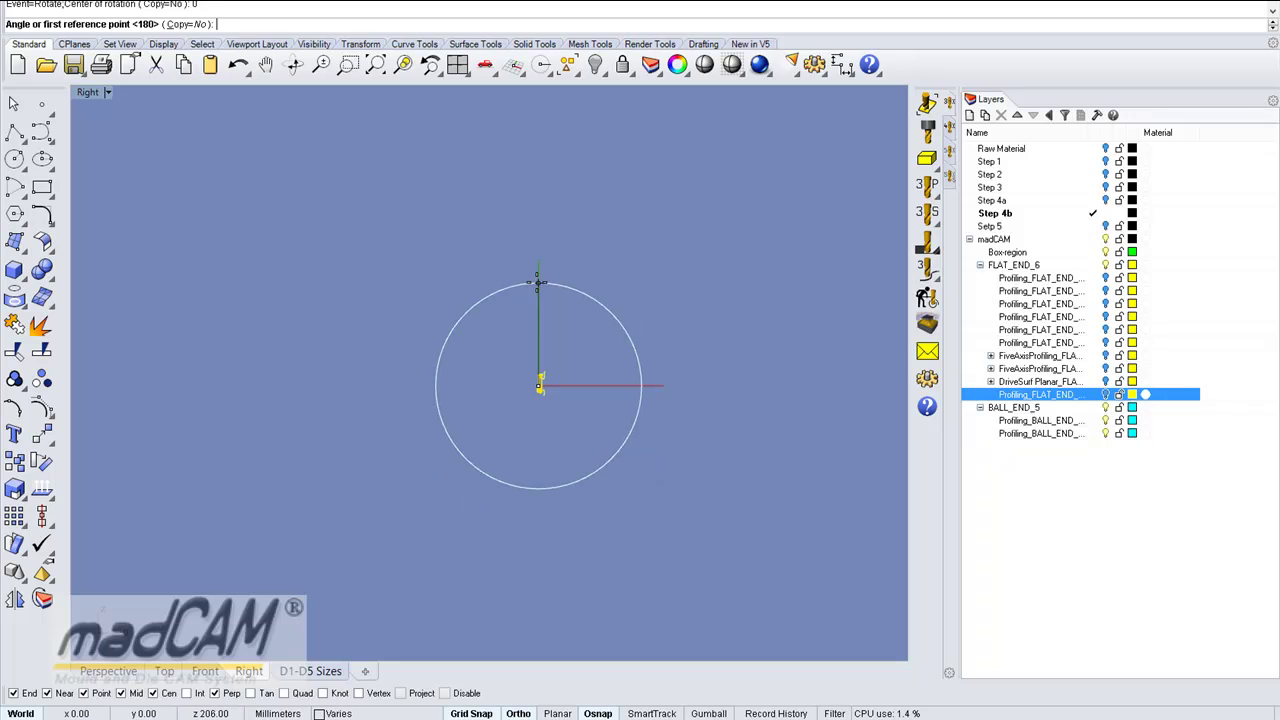
pyautogui.click(538, 281)
pyautogui.click(400, 356)
pyautogui.click(536, 487)
pyautogui.hotkey('ctrl', 'F4')
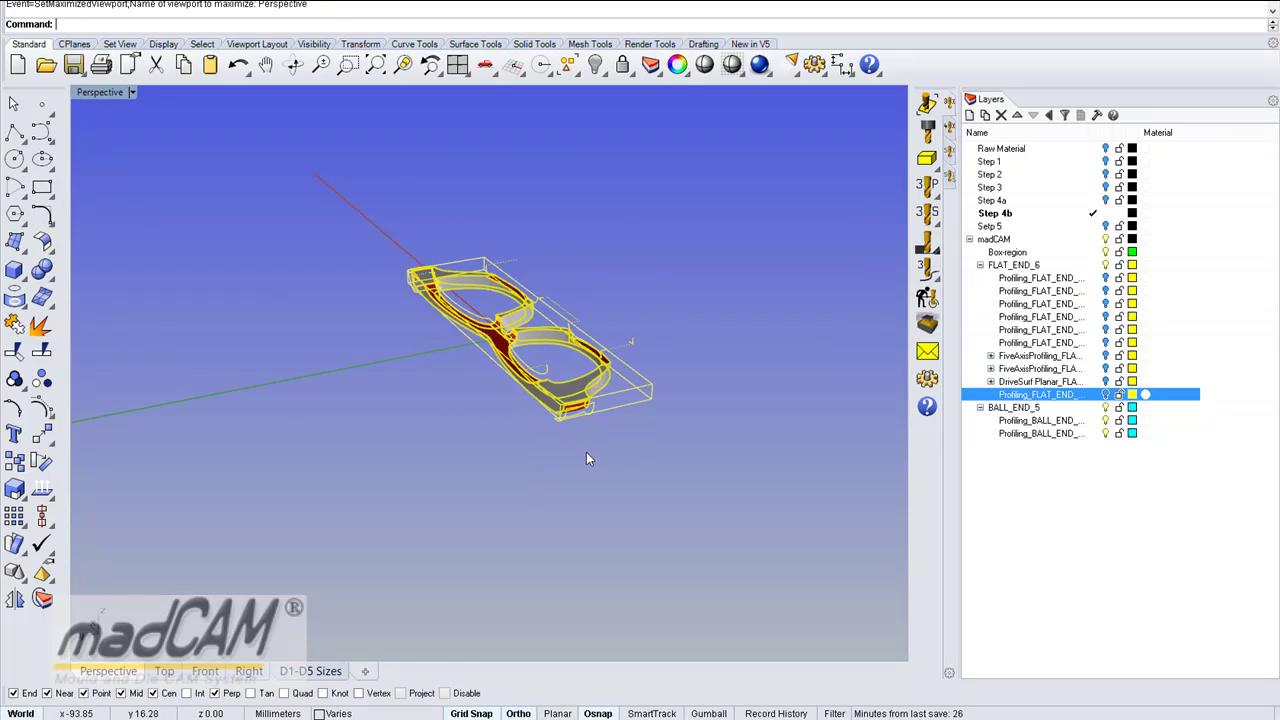
# - Rotate the selection another 180° about the origin in the Right view and set it as the madCAM model again
pyautogui.hotkey('ctrl', 'F3')
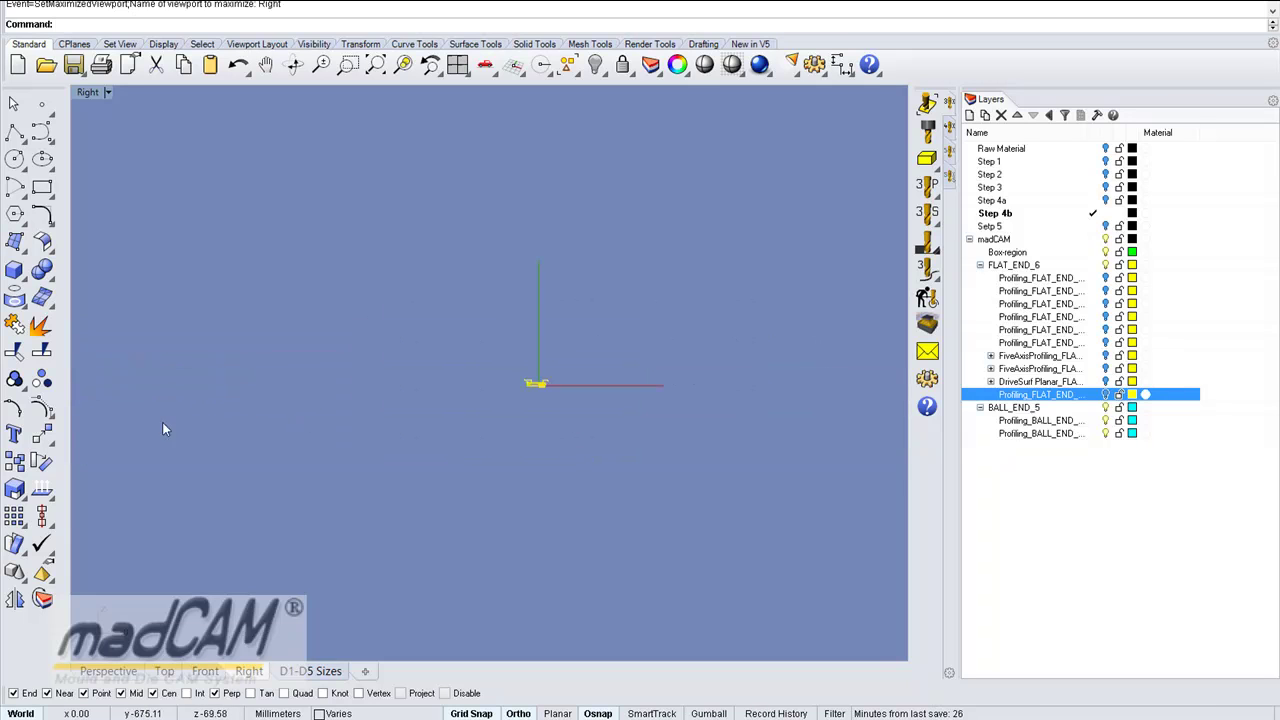
pyautogui.click(42, 462)
pyautogui.write('0')
pyautogui.press('Return')
pyautogui.click(403, 437)
pyautogui.click(740, 435)
pyautogui.hotkey('ctrl', 'F4')
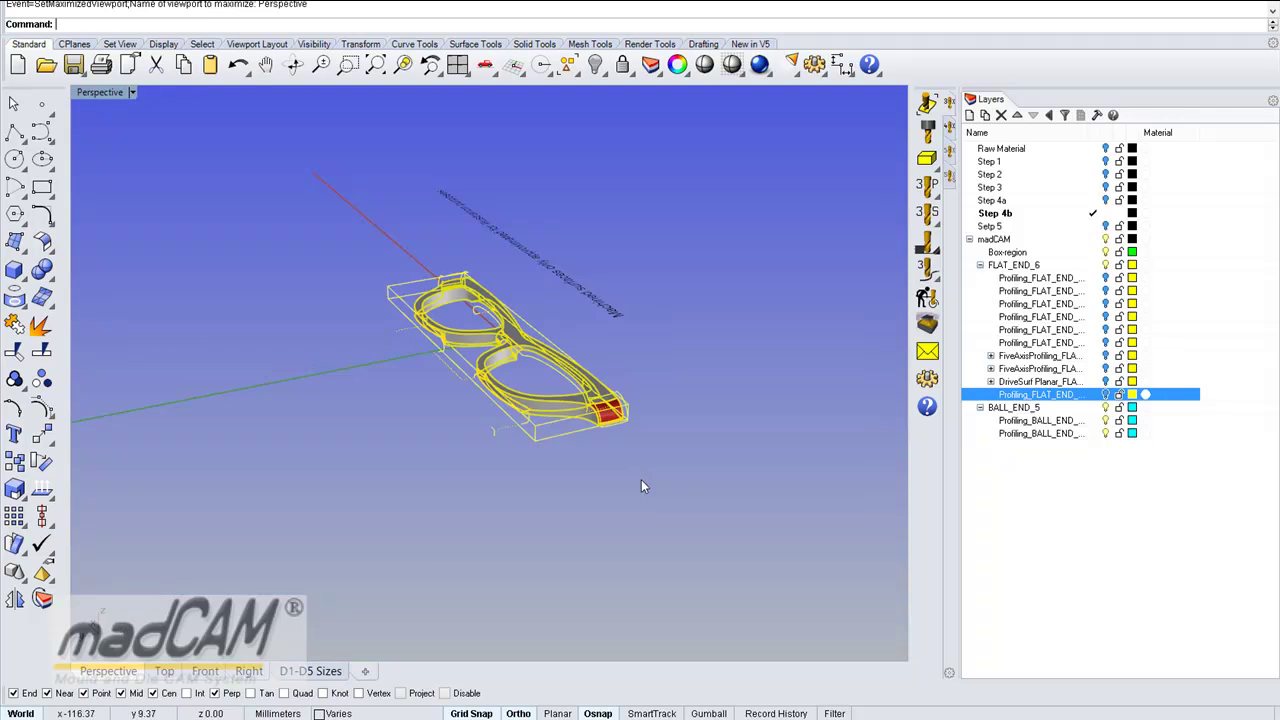
pyautogui.moveTo(622, 454); pyautogui.dragTo(663, 397, button='right')
pyautogui.click(927, 104)
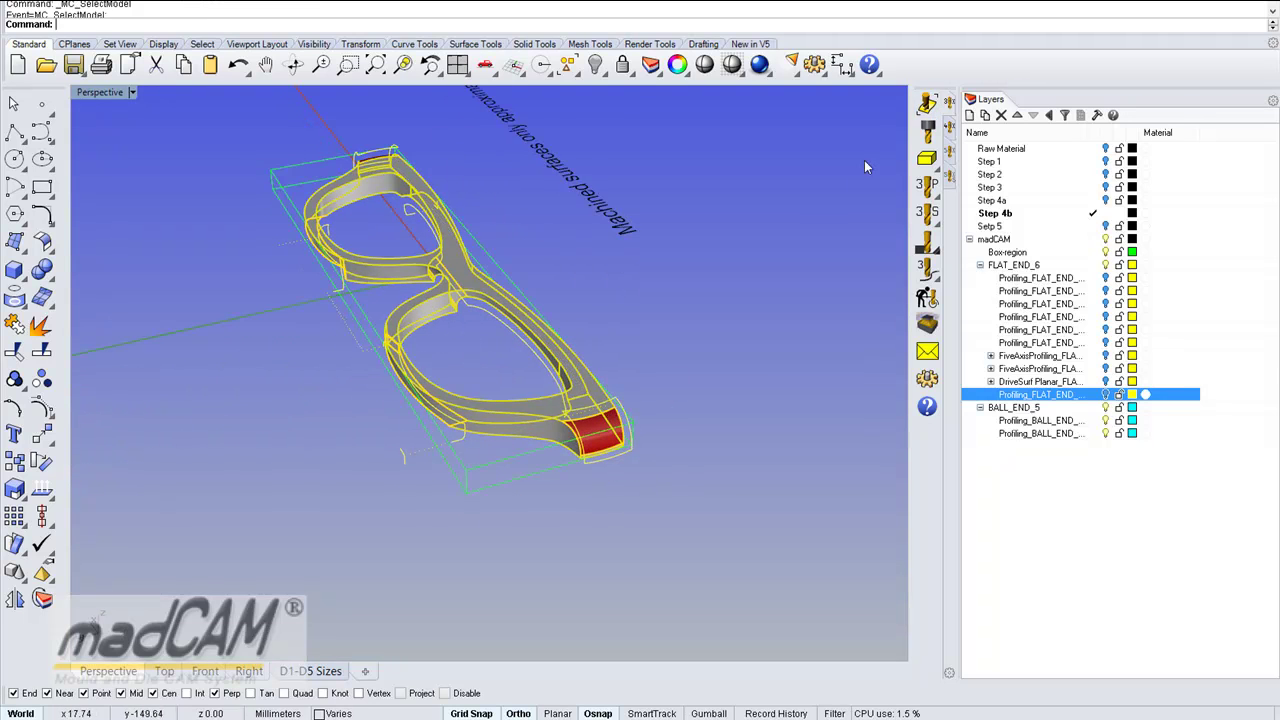
# - Set the closed curve around the nearest red temple-end surface as the machining region
pyautogui.moveTo(718, 350); pyautogui.dragTo(665, 410, button='right')
pyautogui.scroll(5, 666, 410)
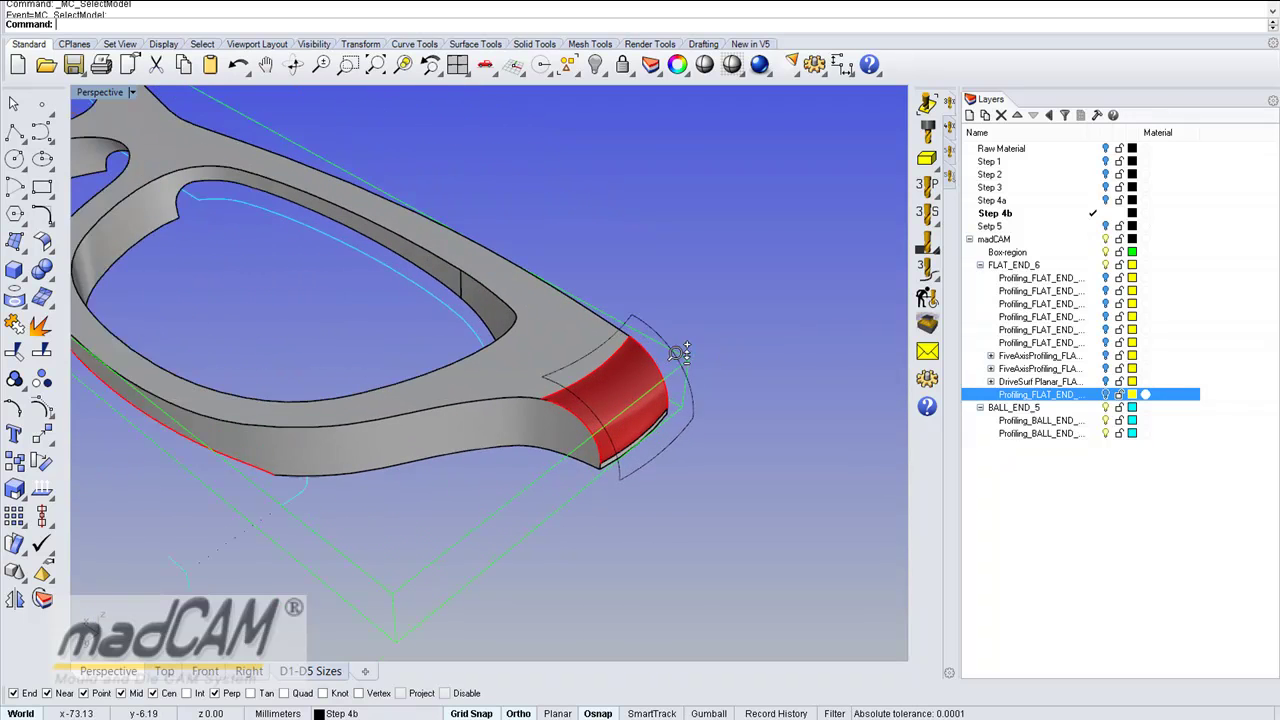
pyautogui.click(619, 376)
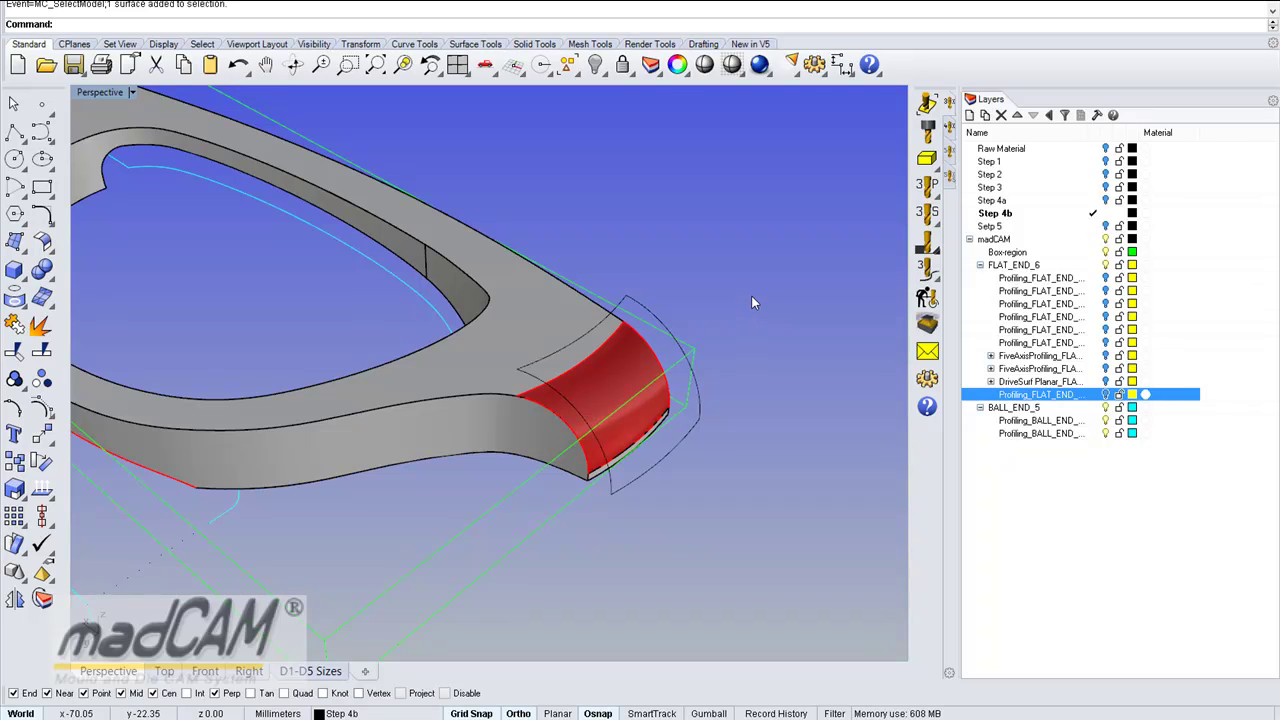
pyautogui.scroll(-5, 703, 330)
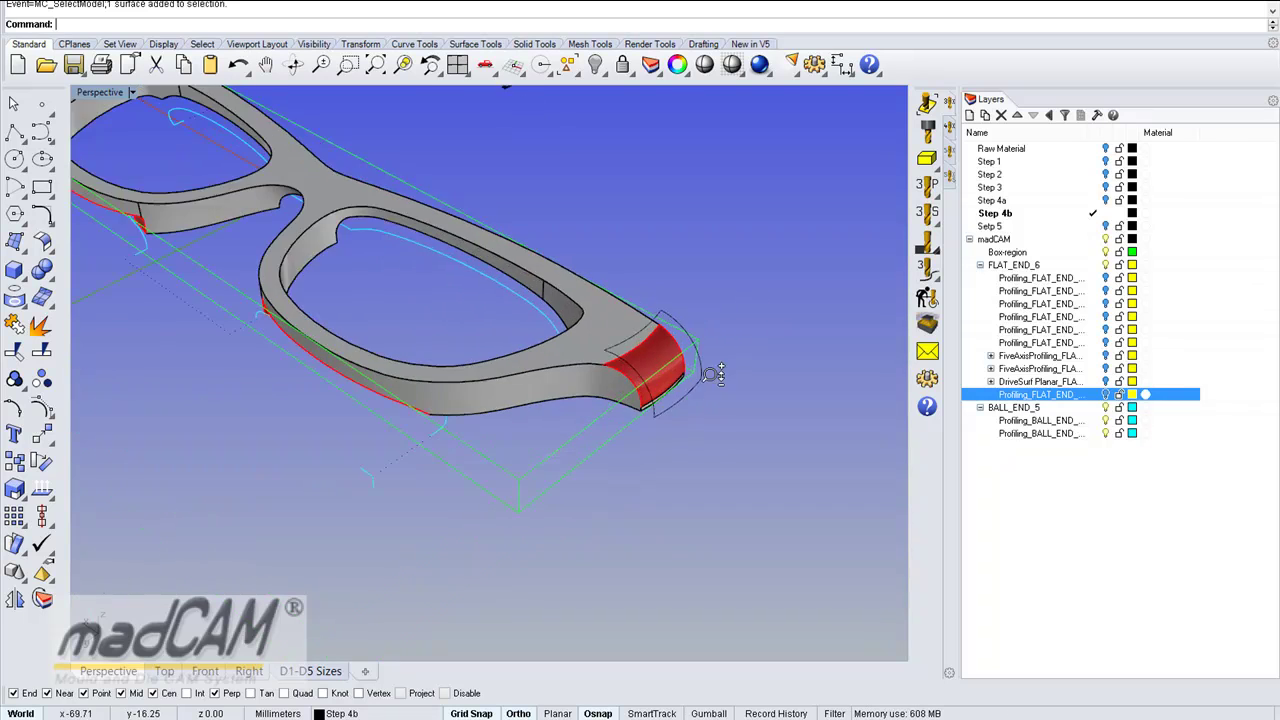
pyautogui.moveTo(736, 392)
pyautogui.mouseDown(button='right')
pyautogui.moveTo(645, 327)
pyautogui.moveTo(676, 330)
pyautogui.moveTo(672, 368)
pyautogui.mouseUp(button='right')
pyautogui.scroll(4, 672, 368)
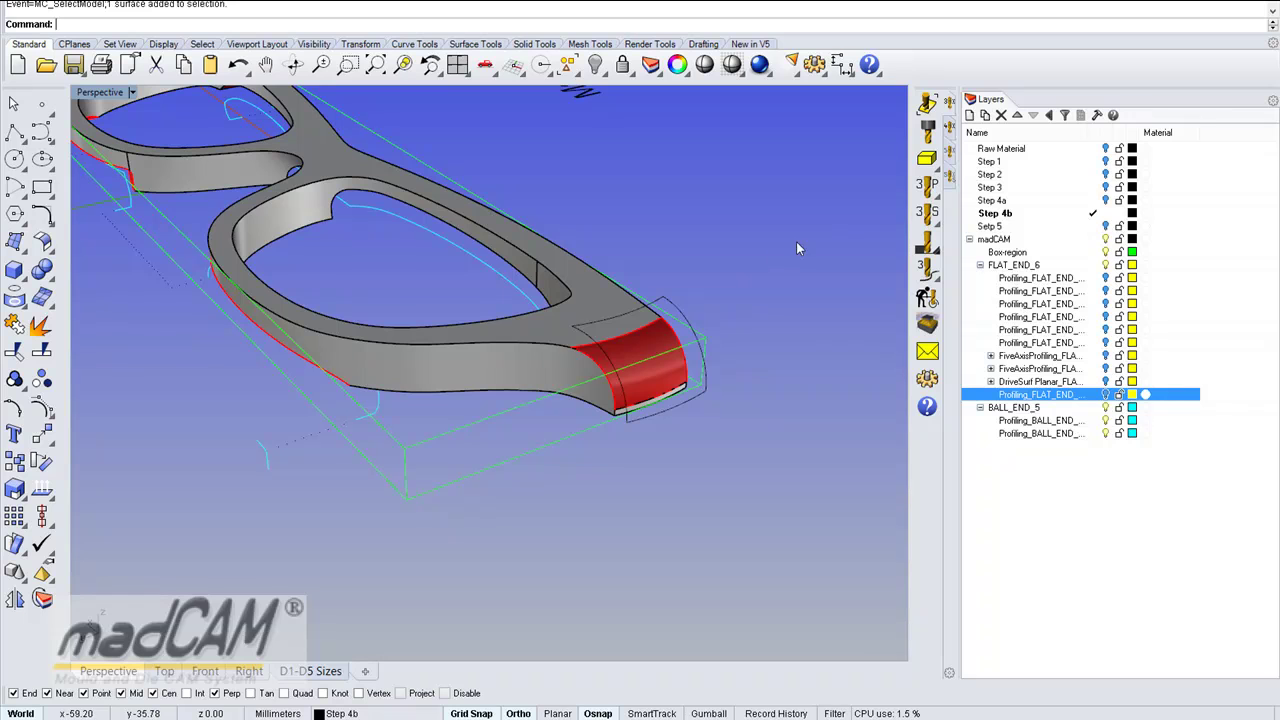
pyautogui.click(929, 170)
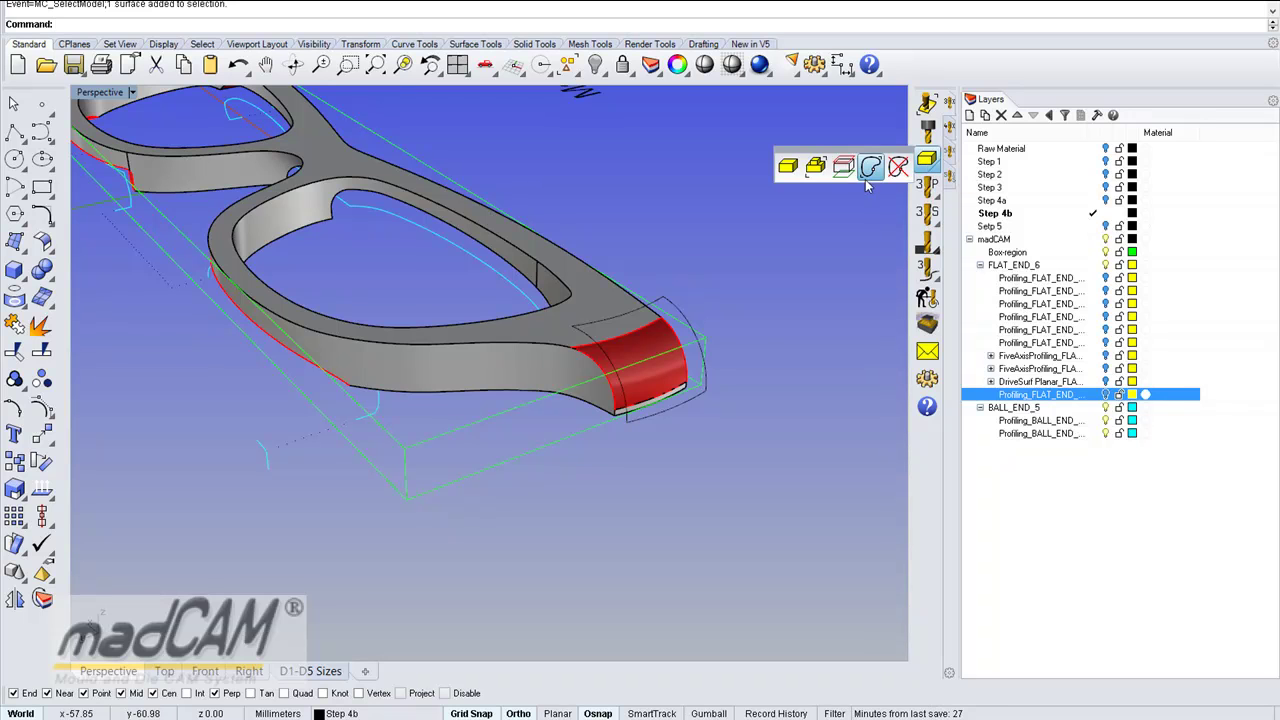
pyautogui.click(869, 167)
pyautogui.click(675, 308)
pyautogui.press('Return')
# - Create a planar finishing toolpath for the region, parallel to X with a 0.77 step over and blended joins
pyautogui.click(927, 214)
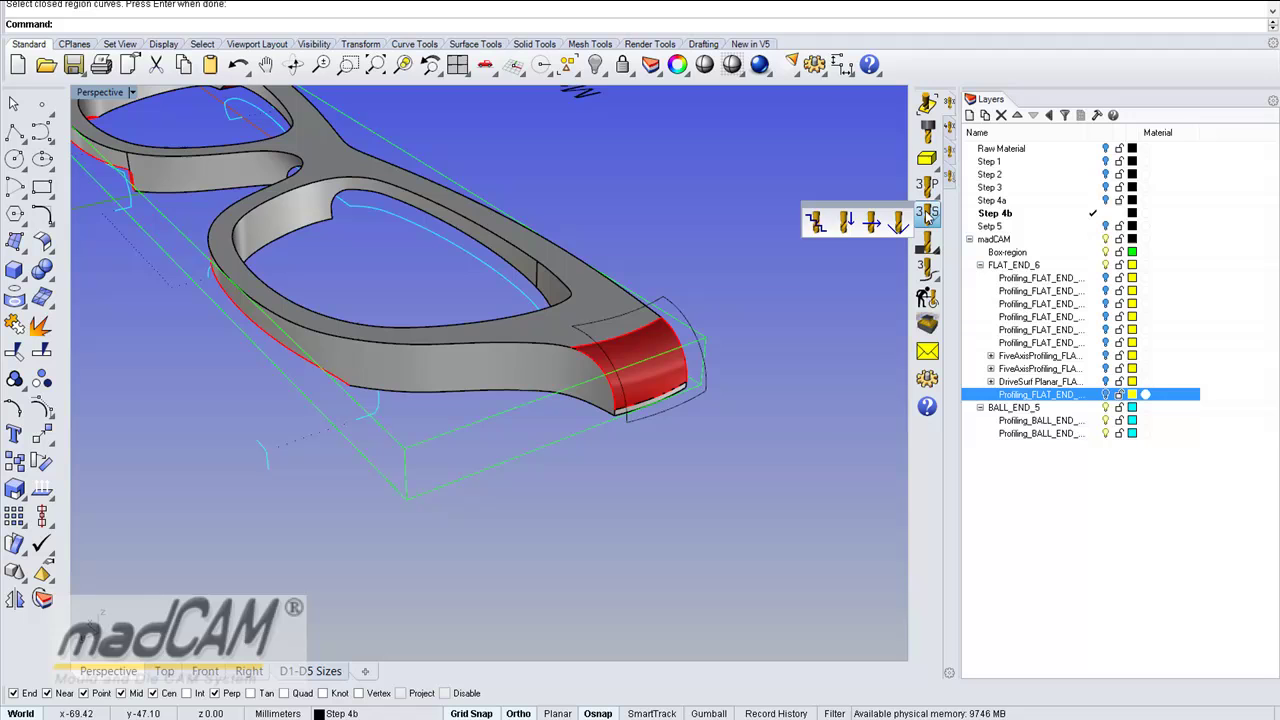
pyautogui.click(871, 222)
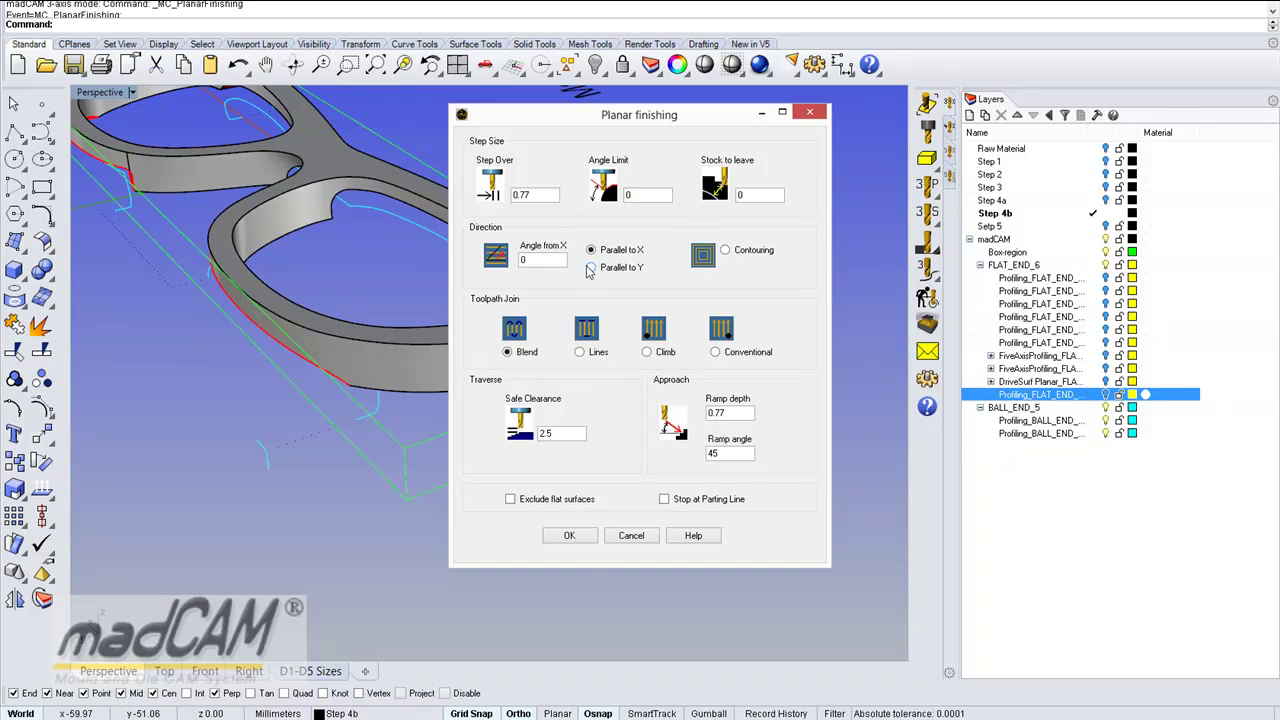
pyautogui.click(570, 536)
# - Set the closed curve around the opposite red temple end as the region and create its planar finishing toolpath
pyautogui.moveTo(613, 455); pyautogui.dragTo(537, 391, button='right')
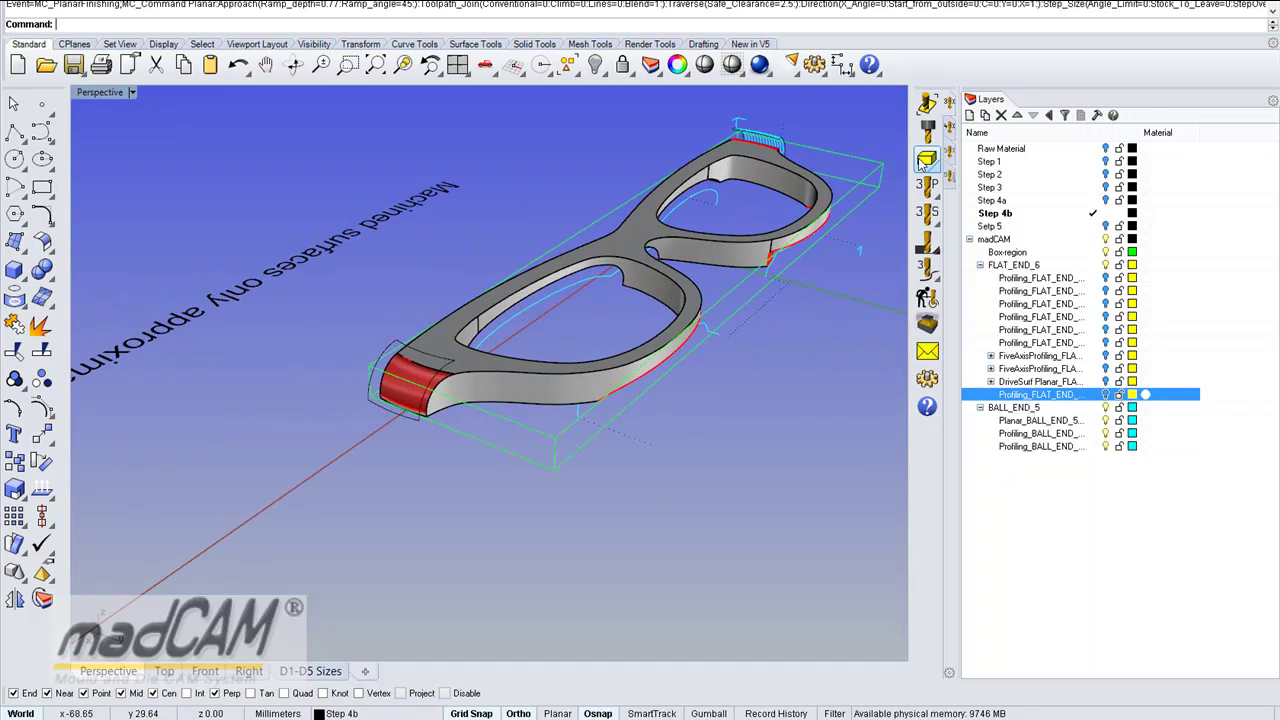
pyautogui.click(922, 165)
pyautogui.click(871, 163)
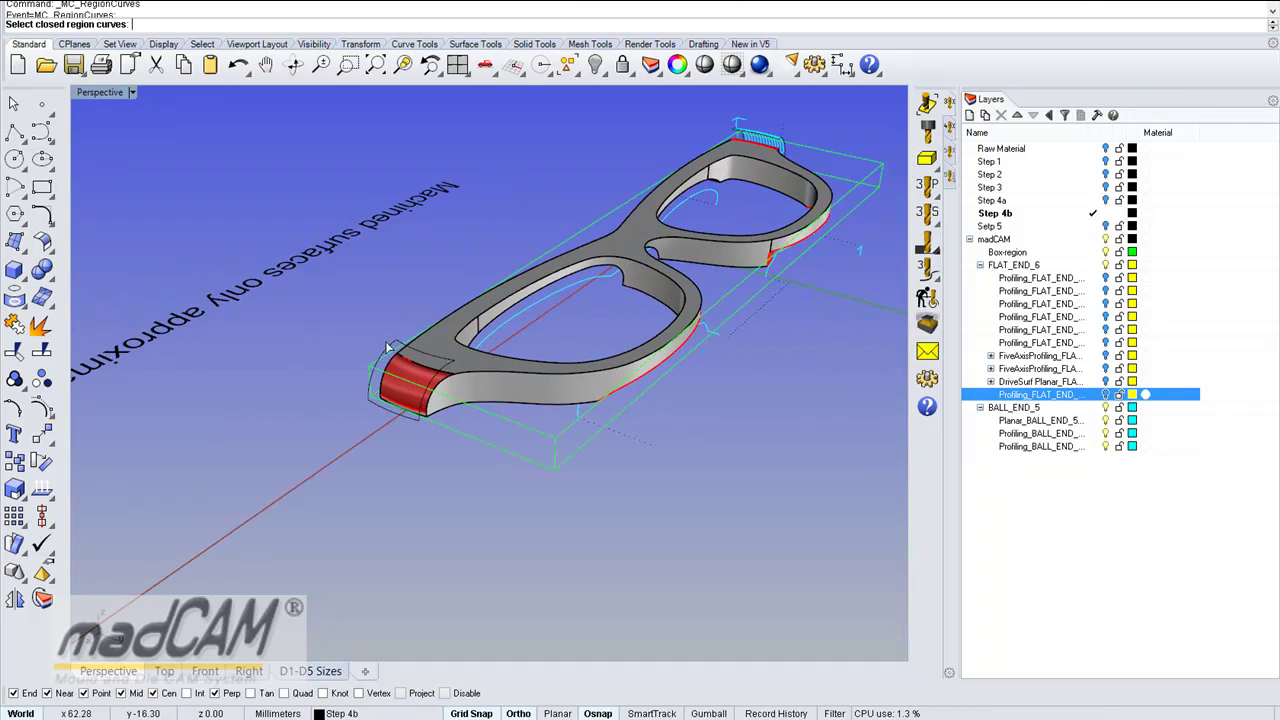
pyautogui.click(399, 355)
pyautogui.press('Return')
pyautogui.click(927, 222)
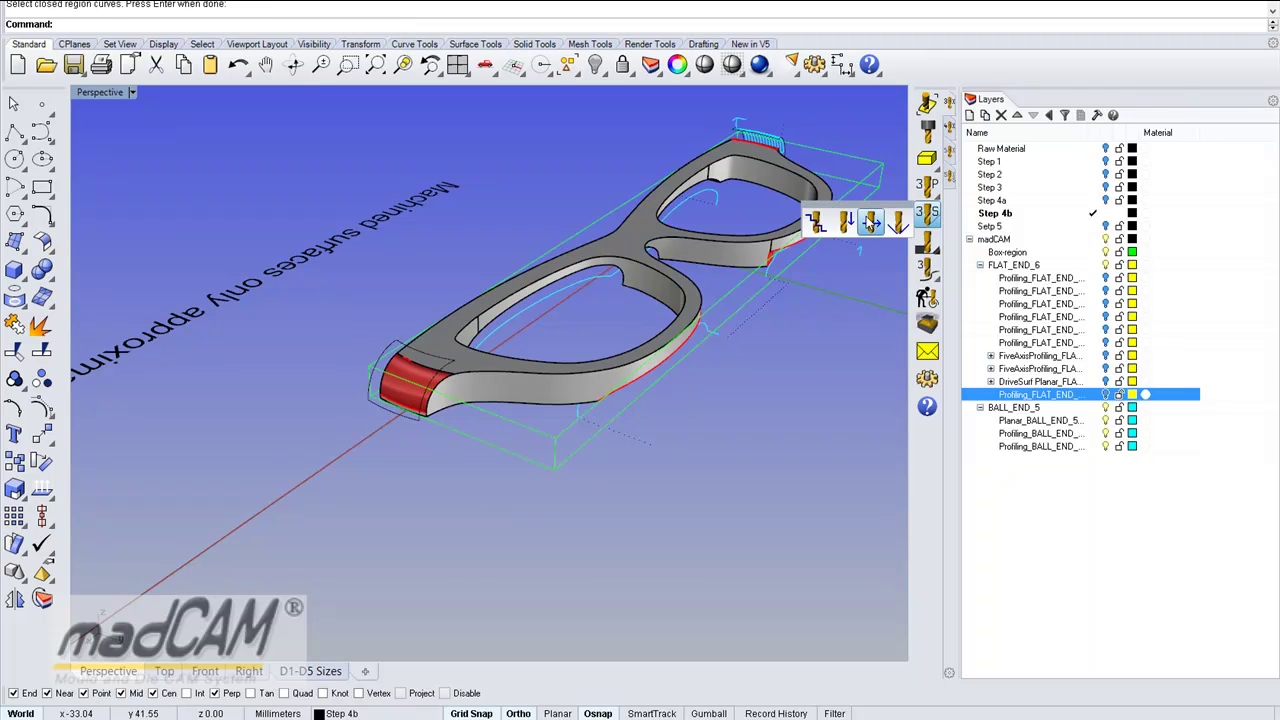
pyautogui.click(868, 222)
pyautogui.click(576, 537)
# - Select the frame with its box and all toolpaths and rotate them 180° about the origin in the Right view
pyautogui.moveTo(616, 505); pyautogui.dragTo(510, 419, button='right')
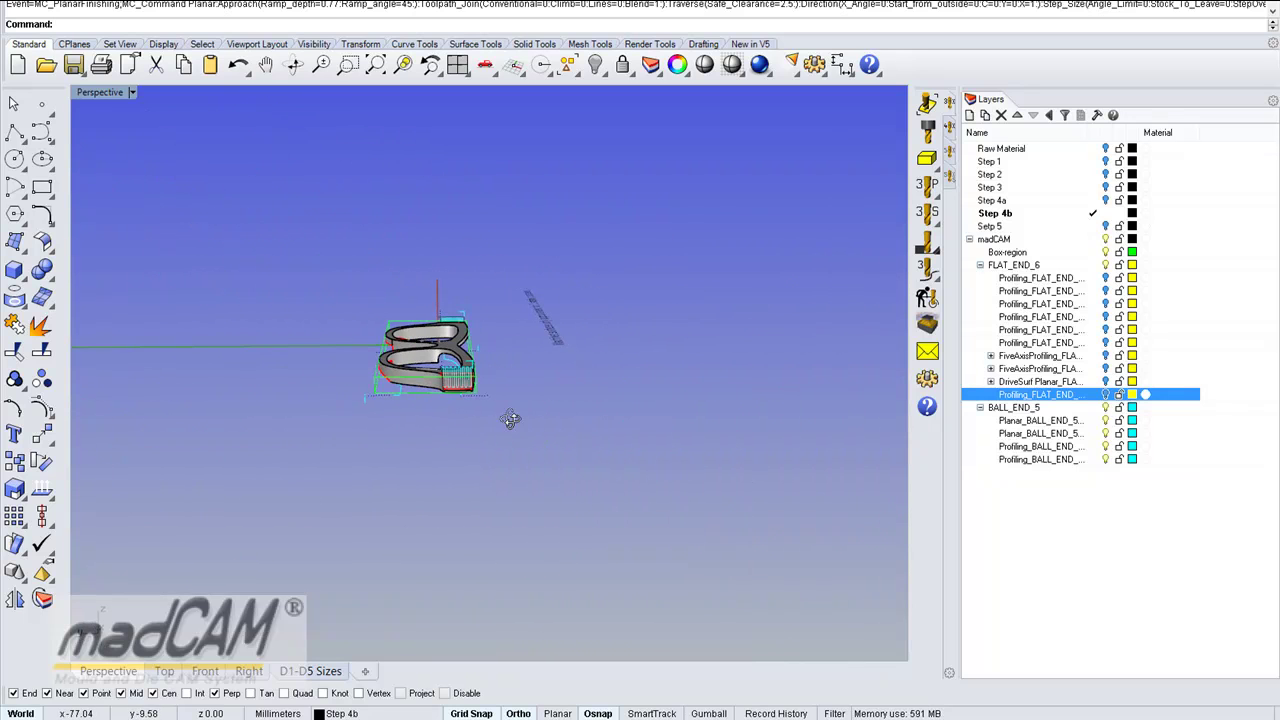
pyautogui.moveTo(342, 282); pyautogui.dragTo(527, 472)
pyautogui.hotkey('ctrl', 'F3')
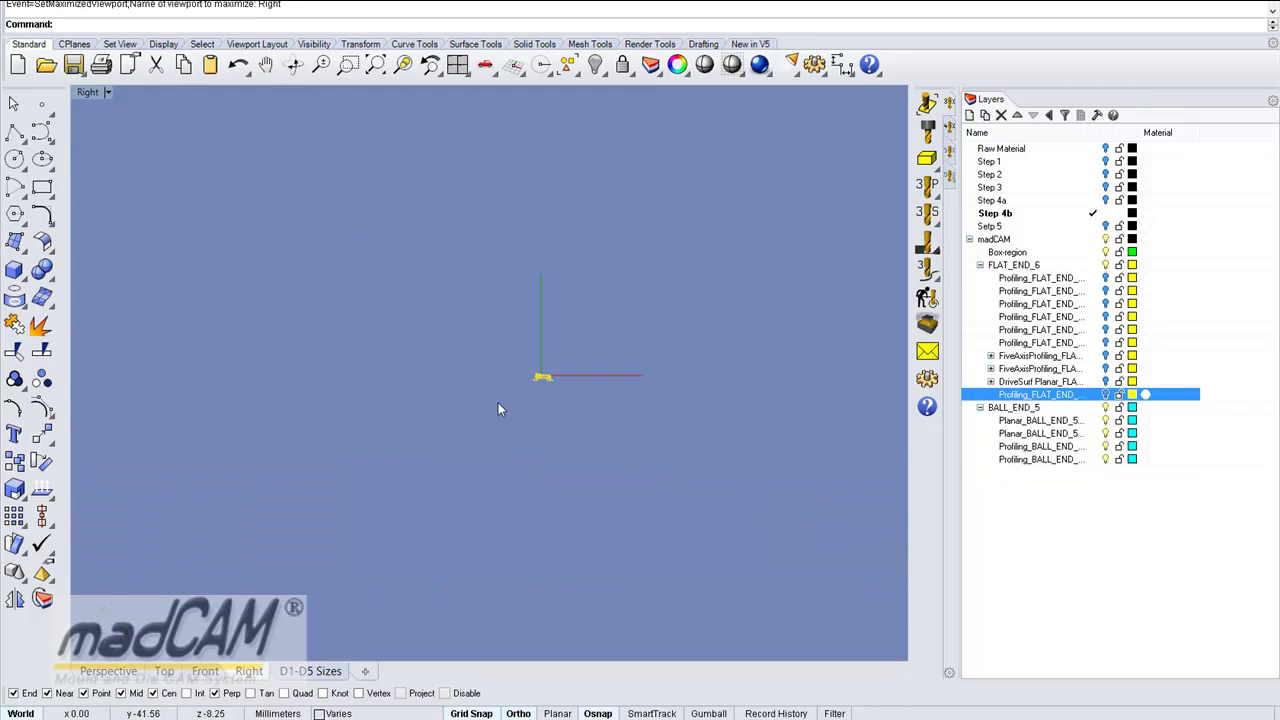
pyautogui.click(43, 462)
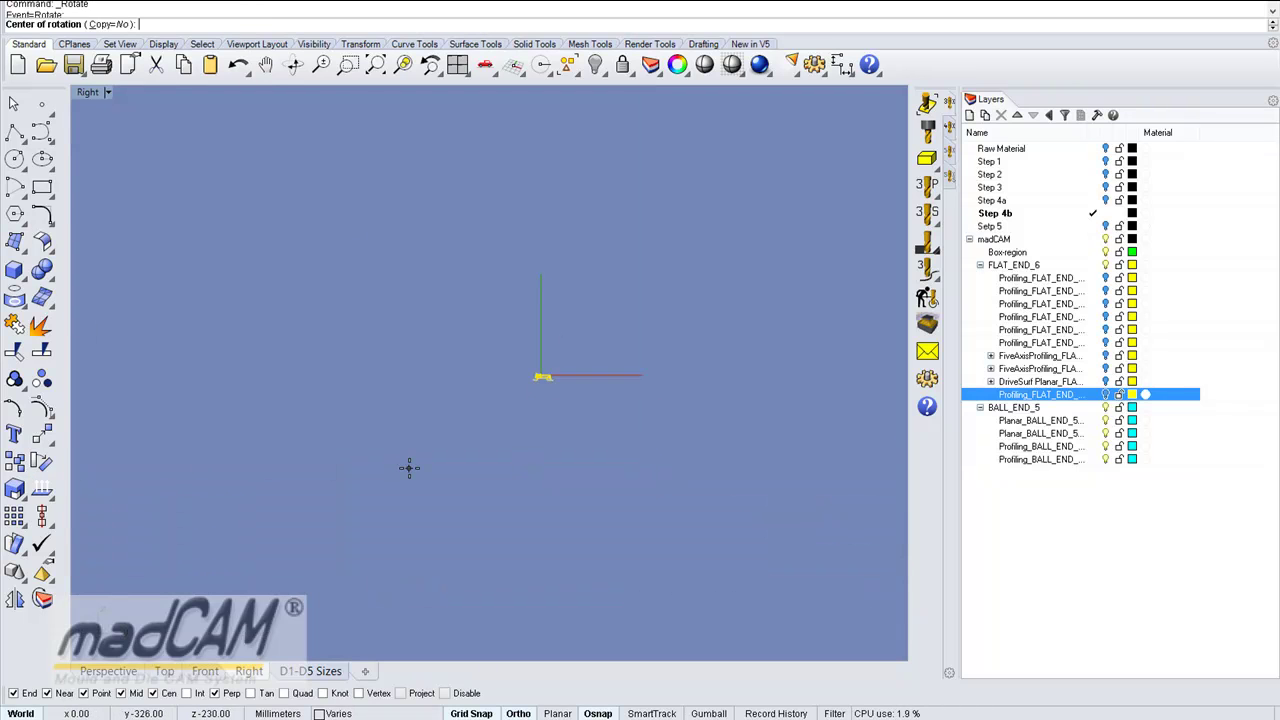
pyautogui.write('0')
pyautogui.press('Return')
pyautogui.click(680, 434)
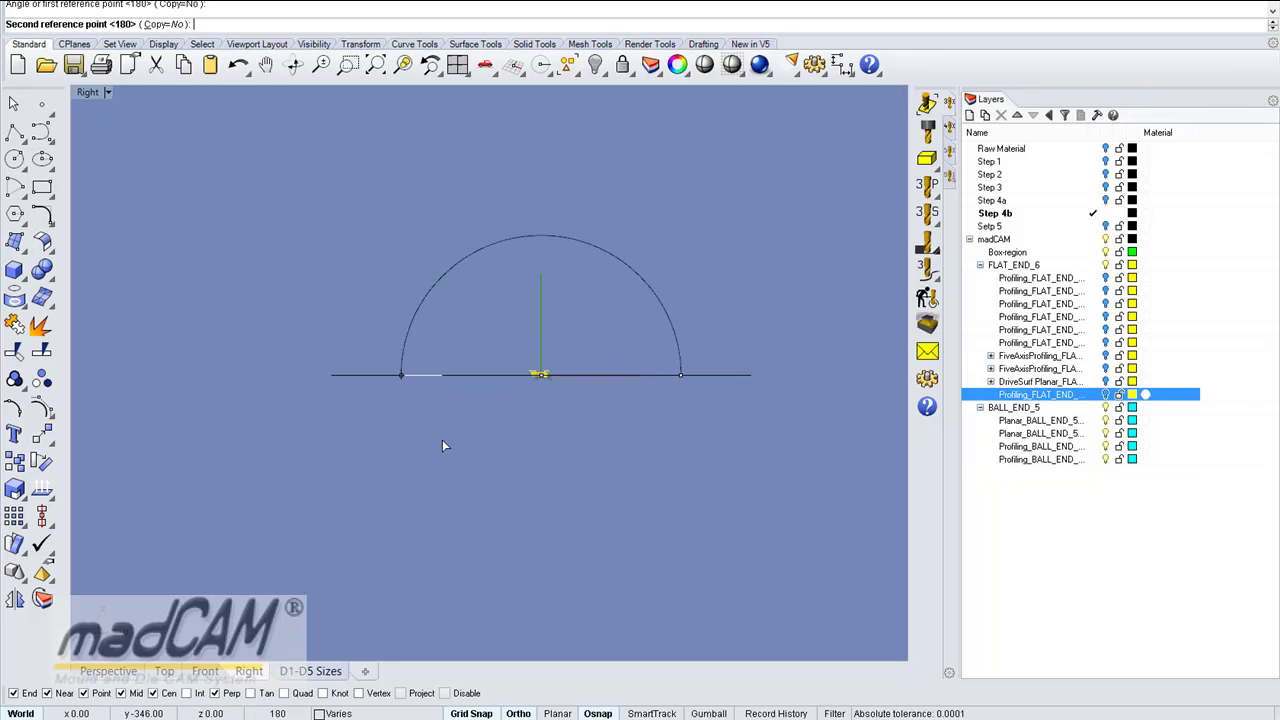
pyautogui.click(486, 488)
pyautogui.hotkey('ctrl', 'F4')
# - Run the cut simulation of the frame's toolpaths and adjust the playback speed
pyautogui.moveTo(521, 467); pyautogui.dragTo(626, 517, button='right')
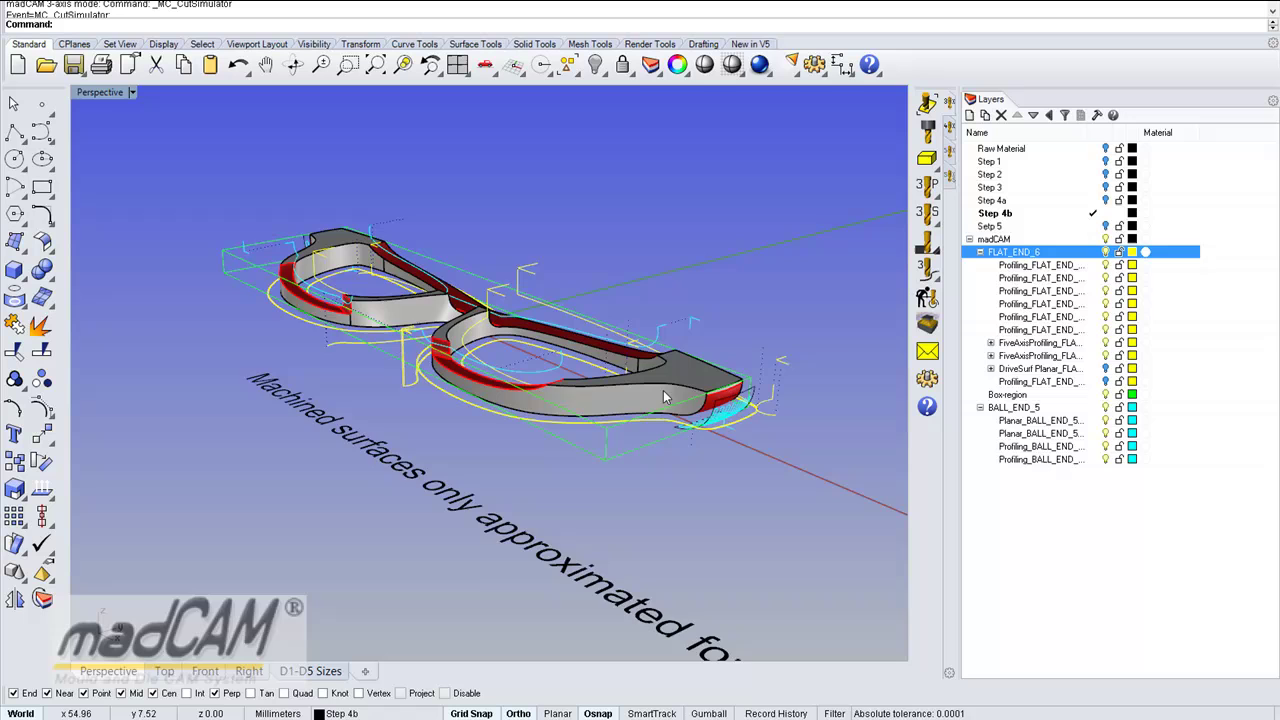
pyautogui.scroll(5, 664, 397)
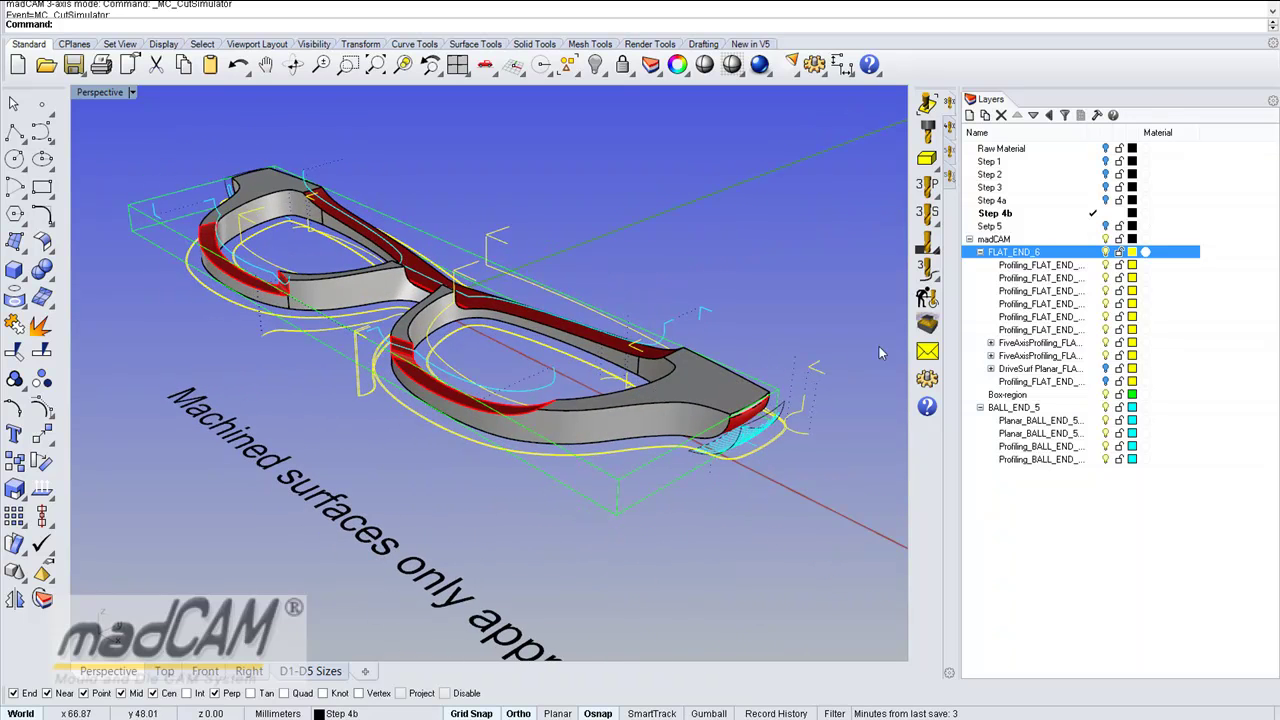
pyautogui.click(932, 334)
pyautogui.moveTo(681, 352); pyautogui.dragTo(572, 322, button='right')
pyautogui.scroll(-2, 596, 314)
pyautogui.click(212, 101)
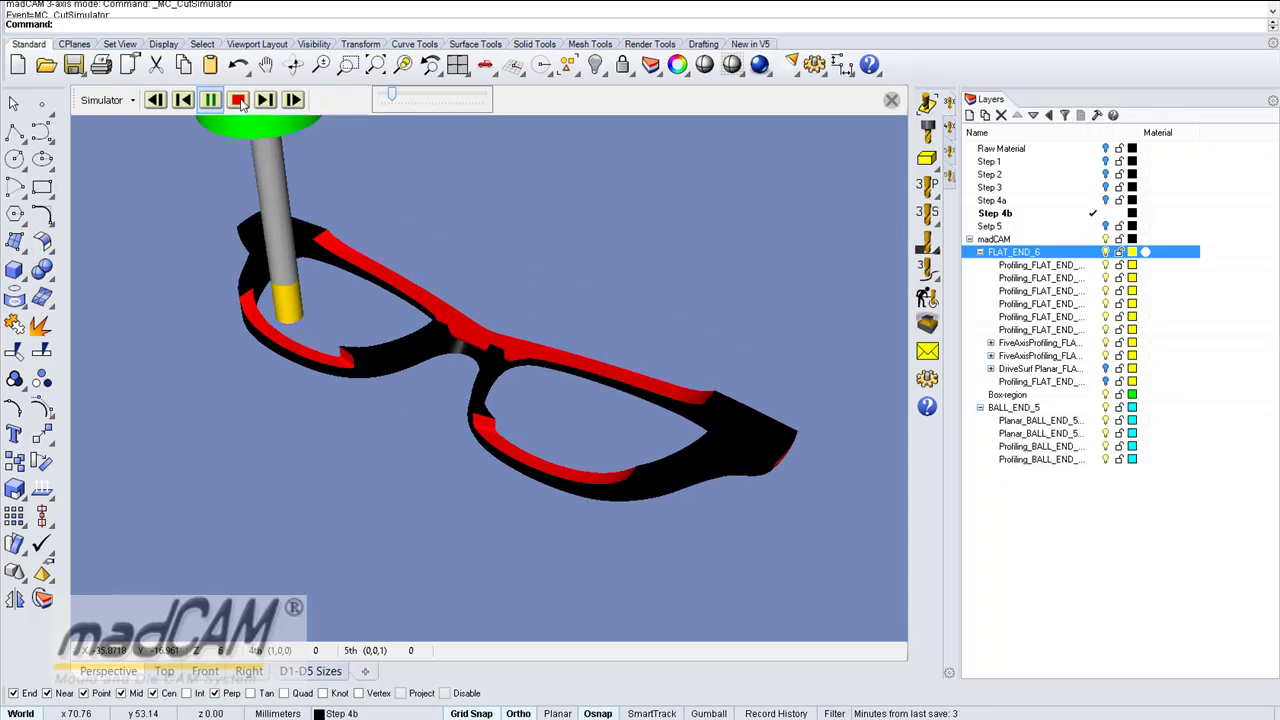
pyautogui.moveTo(416, 94); pyautogui.dragTo(426, 94)
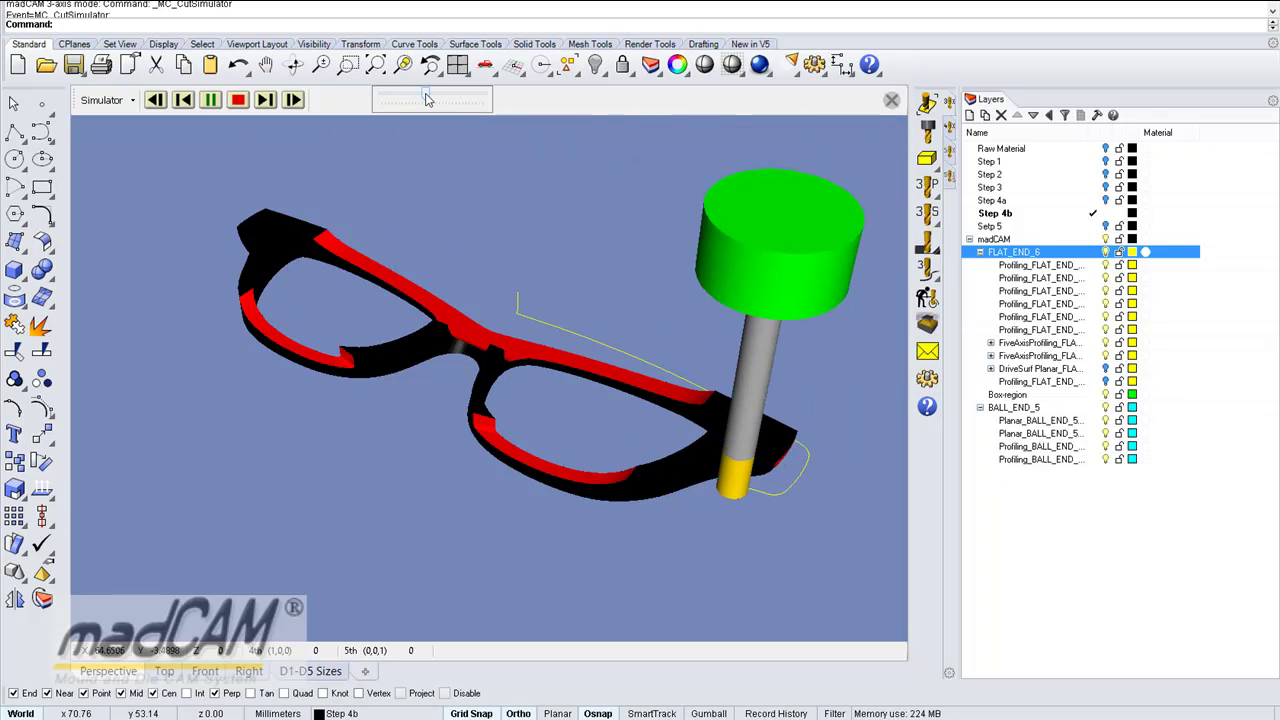
pyautogui.moveTo(426, 98); pyautogui.dragTo(387, 107)
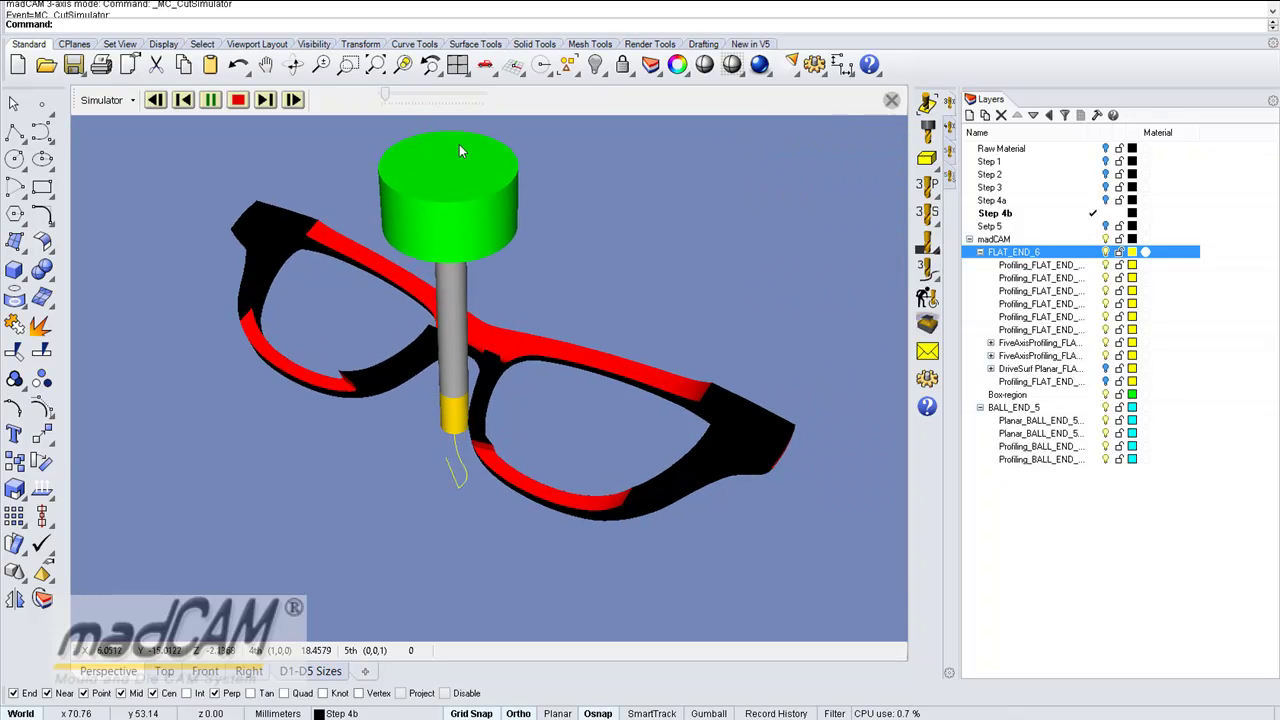
# - Examine the simulated machining from the other side of the frame, including the planar finishing of the temple ends
pyautogui.moveTo(625, 308); pyautogui.dragTo(557, 262, button='right')
pyautogui.press('Left')
pyautogui.press('Left')
pyautogui.press('Left')
pyautogui.press('Left')
pyautogui.press('Left')
pyautogui.press('Left')
pyautogui.press('Left')
pyautogui.press('Left')
pyautogui.press('Left')
pyautogui.press('Left')
pyautogui.press('Left')
pyautogui.press('Left')
pyautogui.press('Left')
pyautogui.press('Left')
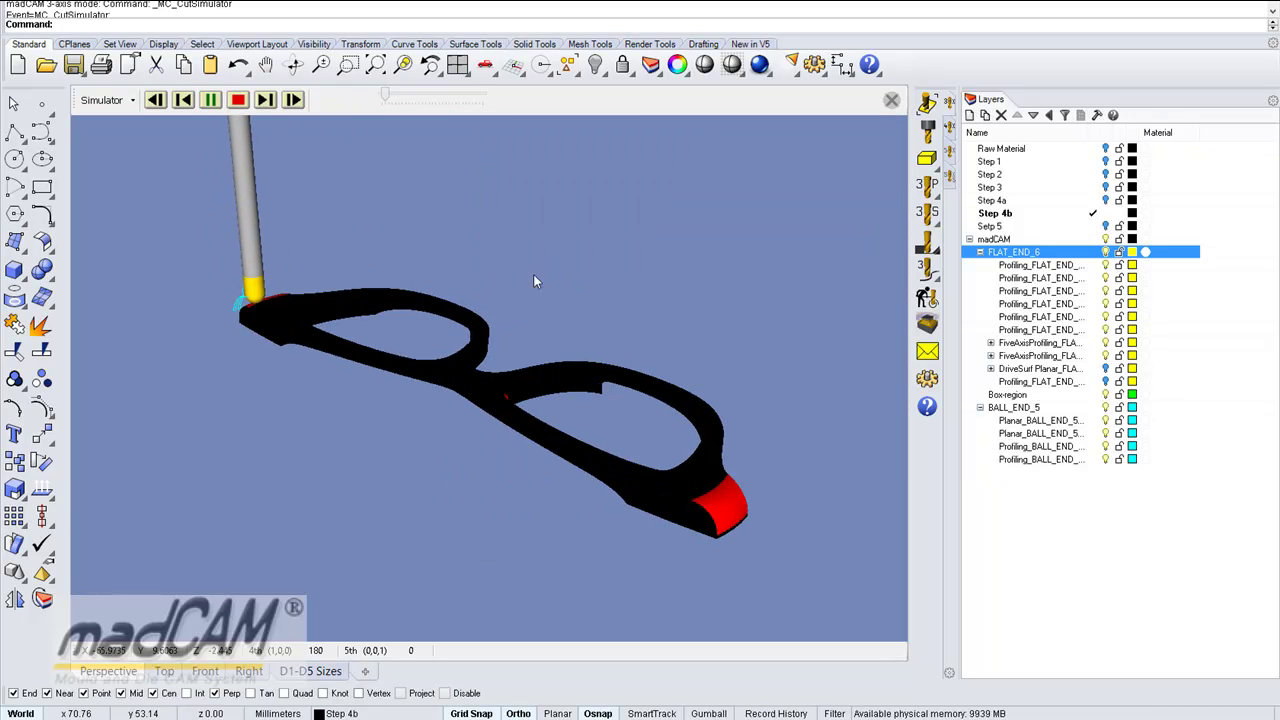
pyautogui.moveTo(385, 95); pyautogui.dragTo(414, 97)
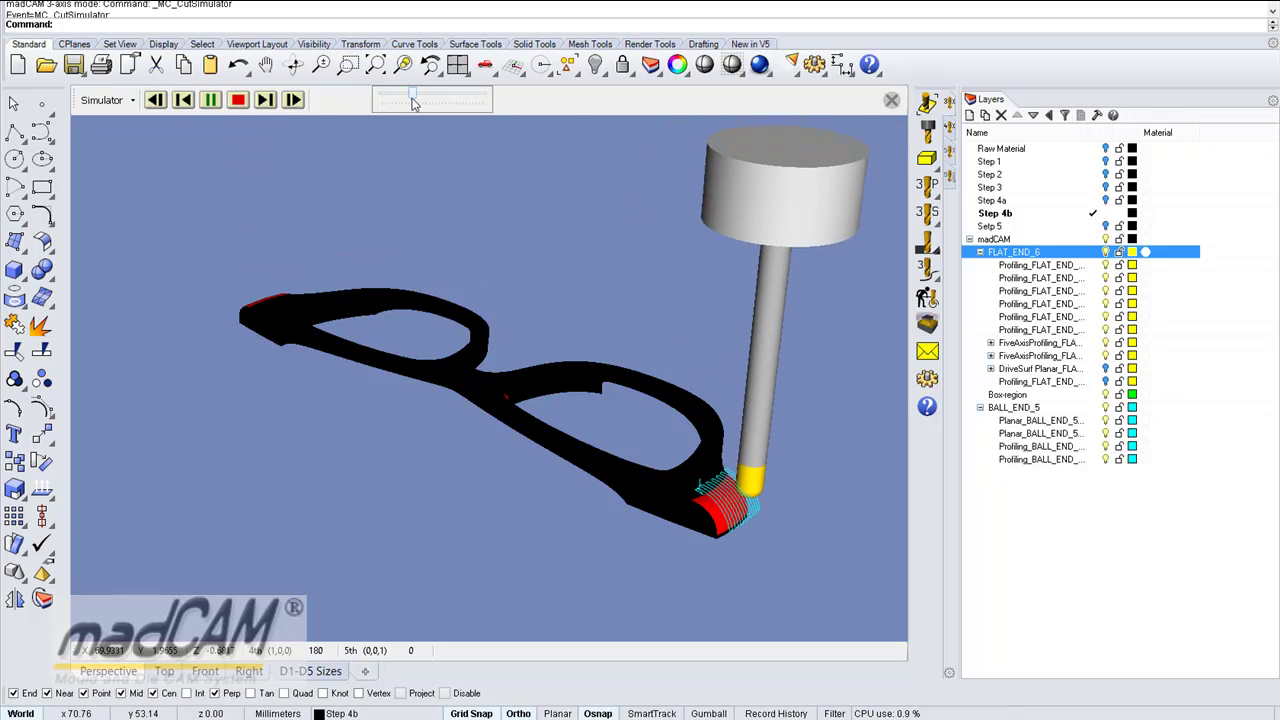
# - Go back to the ball-end rim profiling in the simulation and replay it, examining the rims from several angles
pyautogui.click(184, 100)
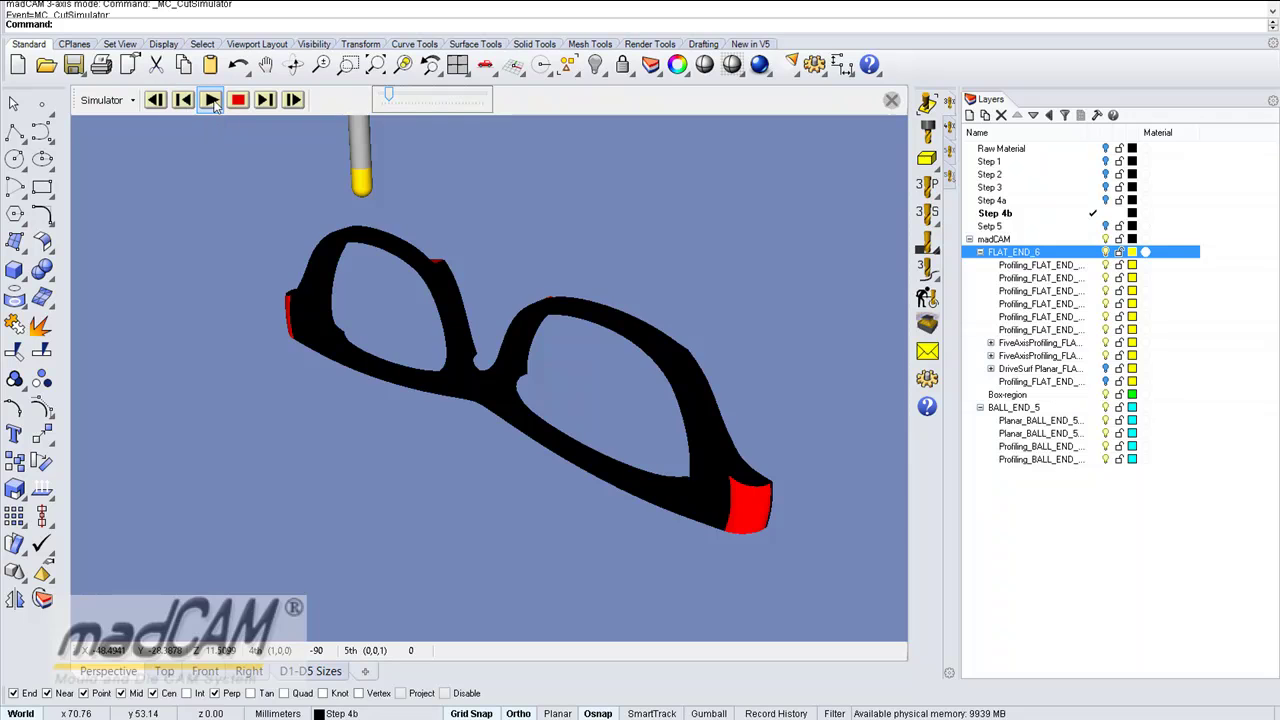
pyautogui.click(212, 100)
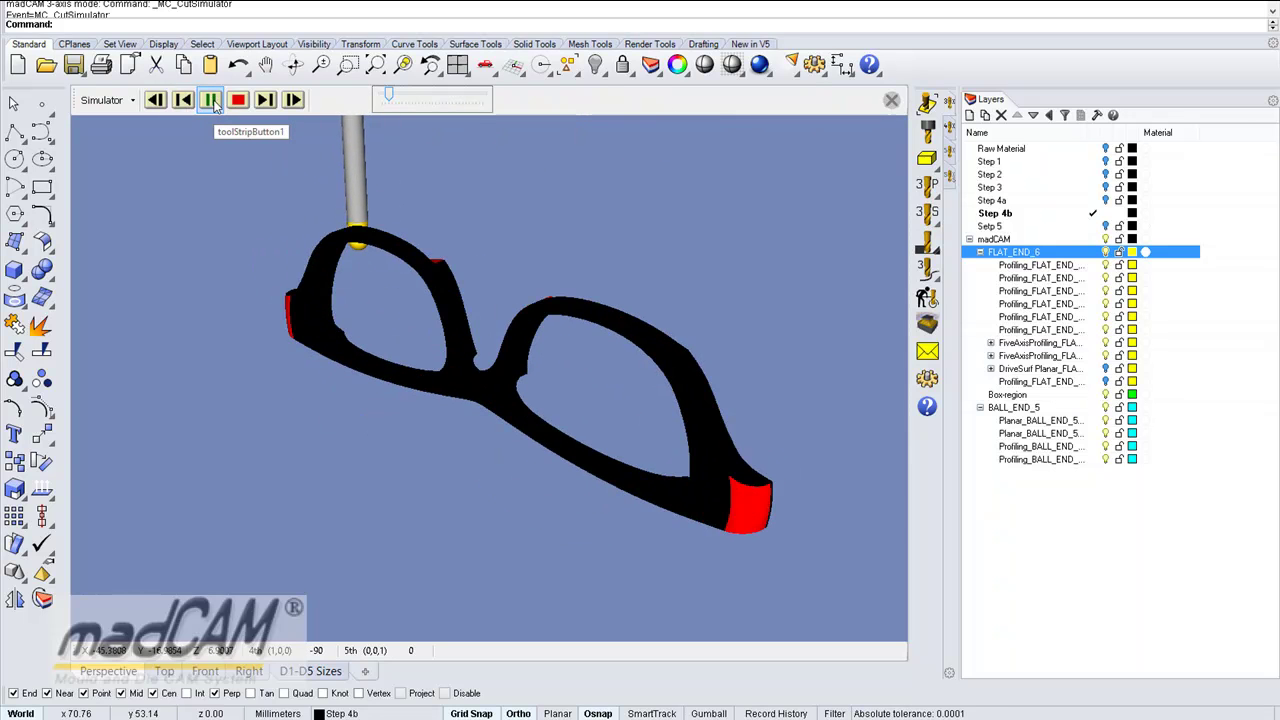
pyautogui.moveTo(490, 225); pyautogui.dragTo(431, 252, button='right')
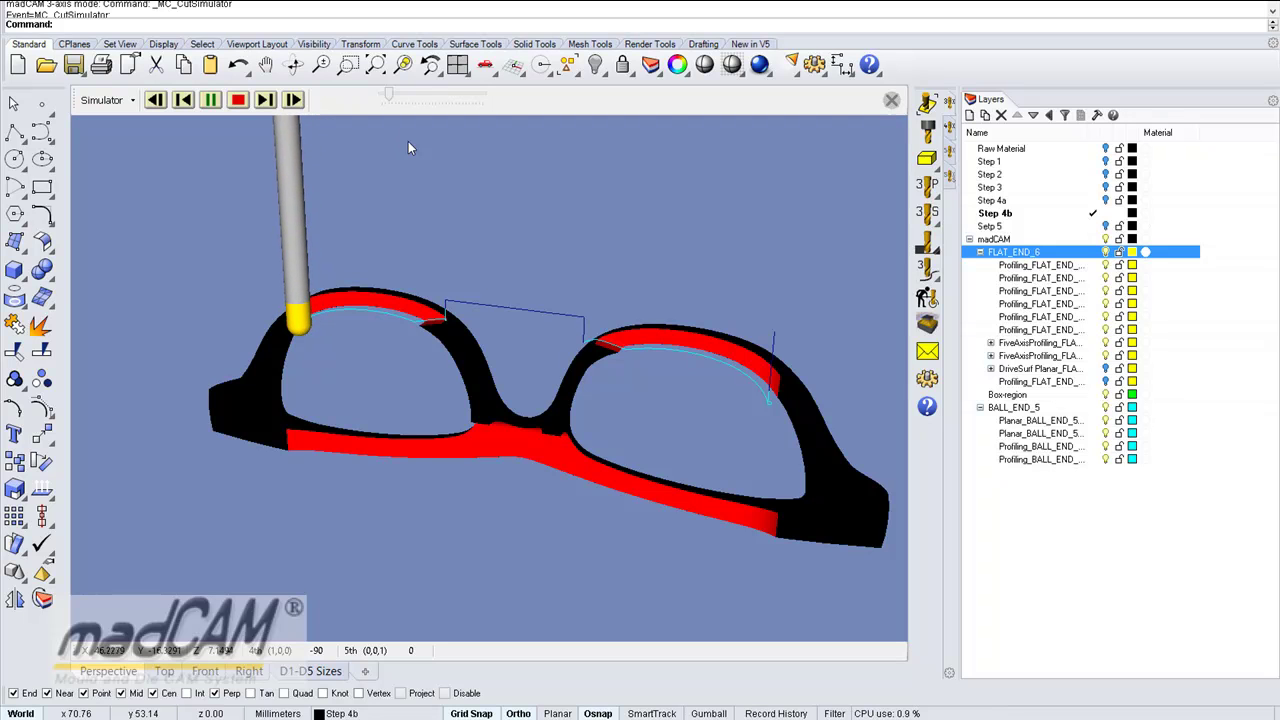
pyautogui.moveTo(408, 141); pyautogui.dragTo(472, 238, button='right')
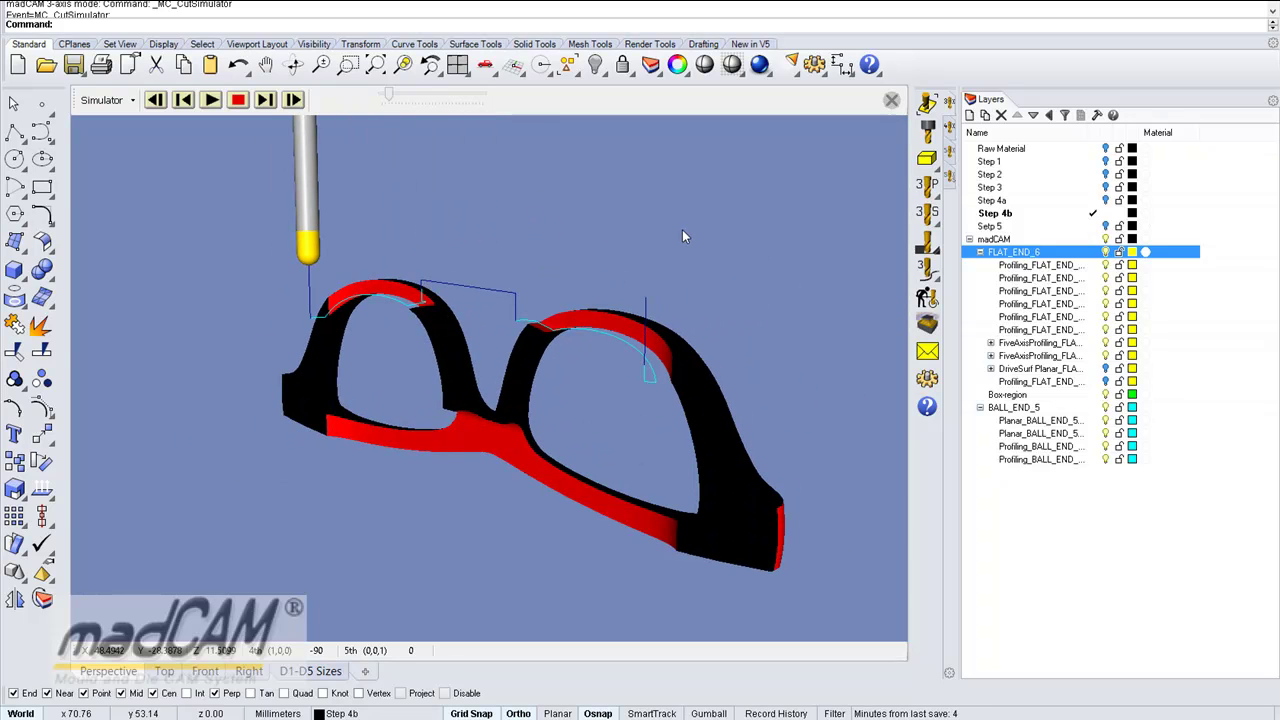